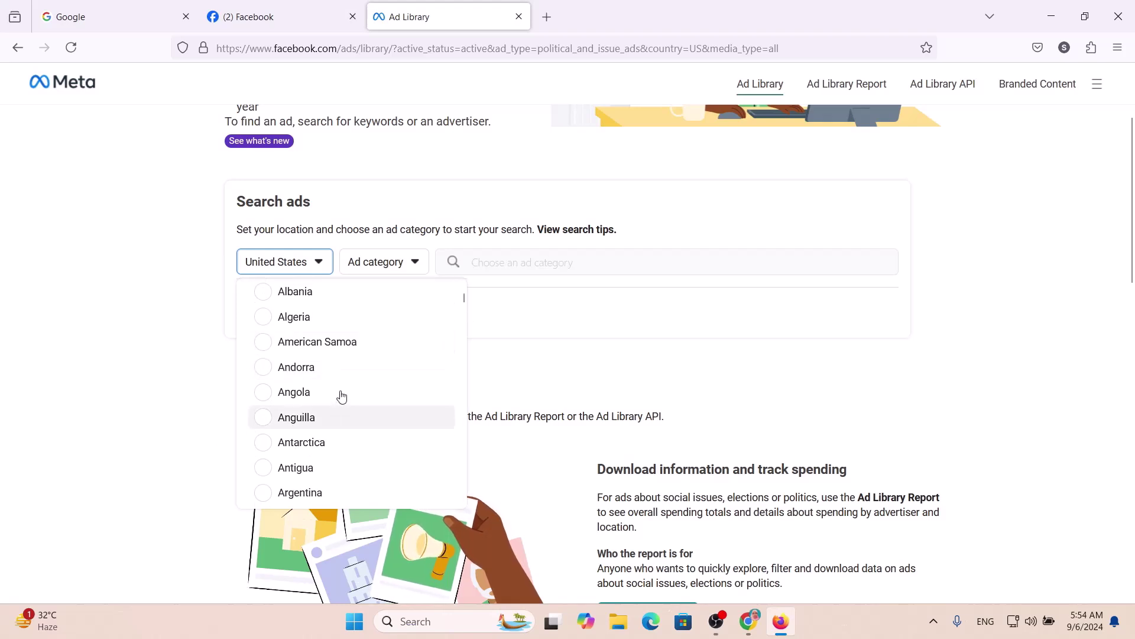
Step: Set the ad category to All ads for the United States and run the recent search "automotive"
{"action": "left_click", "coordinate": [393, 267]}
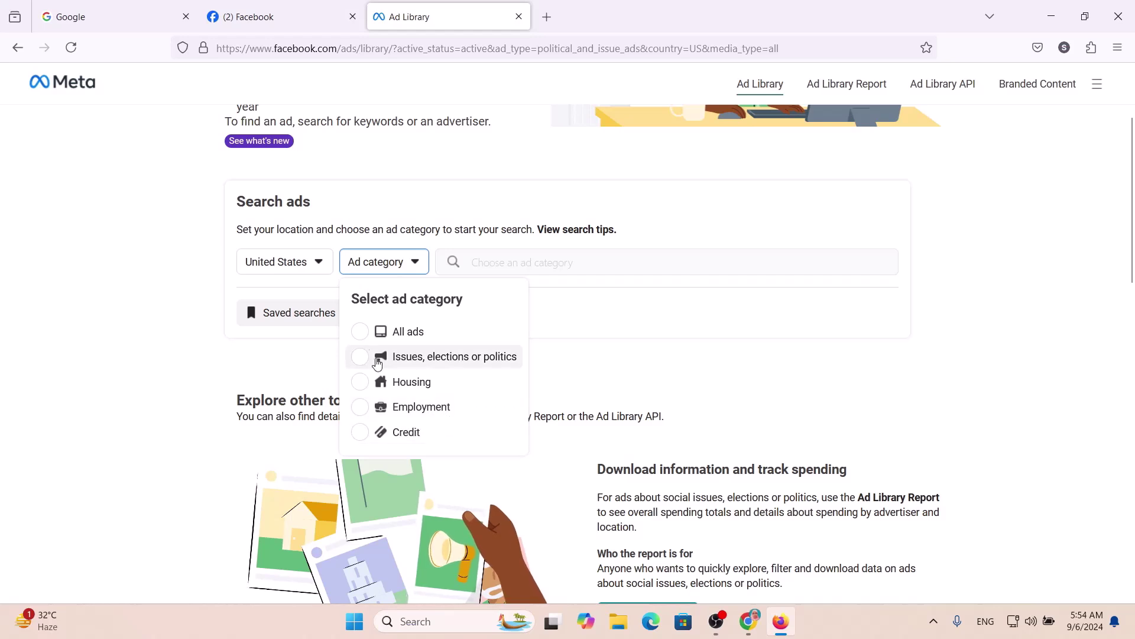
{"action": "left_click", "coordinate": [362, 332]}
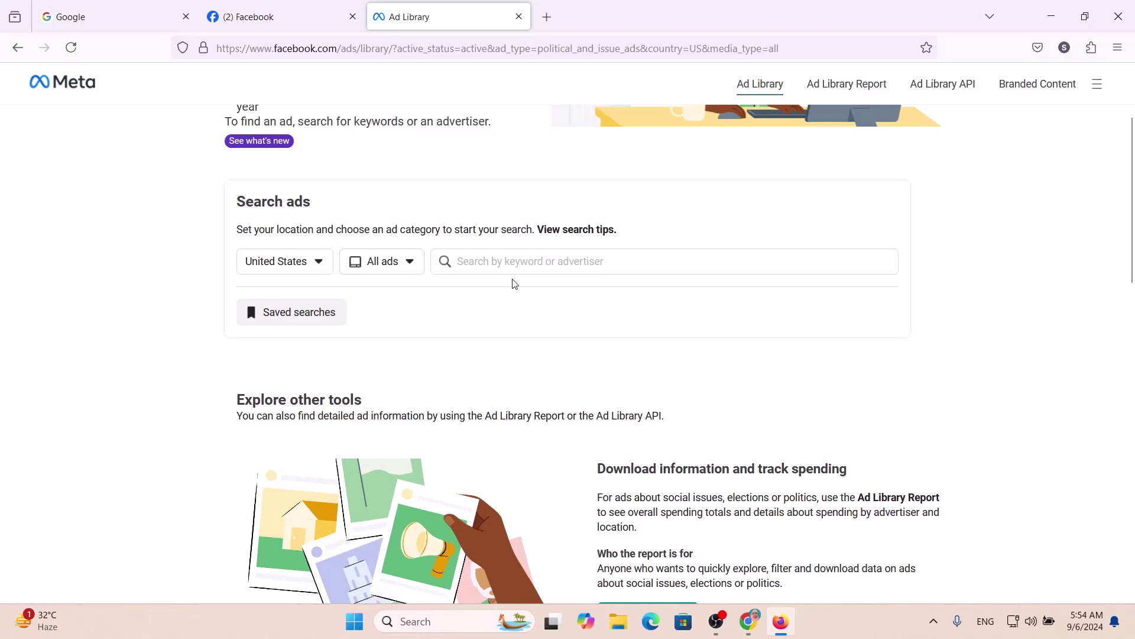
{"action": "left_click", "coordinate": [495, 261]}
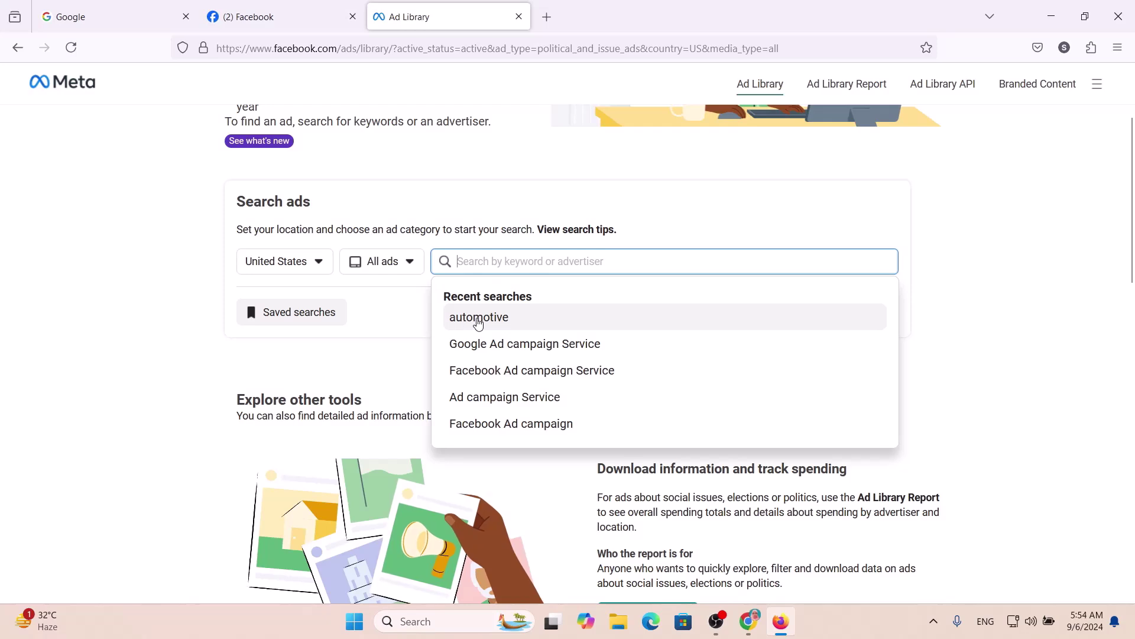
{"action": "left_click", "coordinate": [478, 319]}
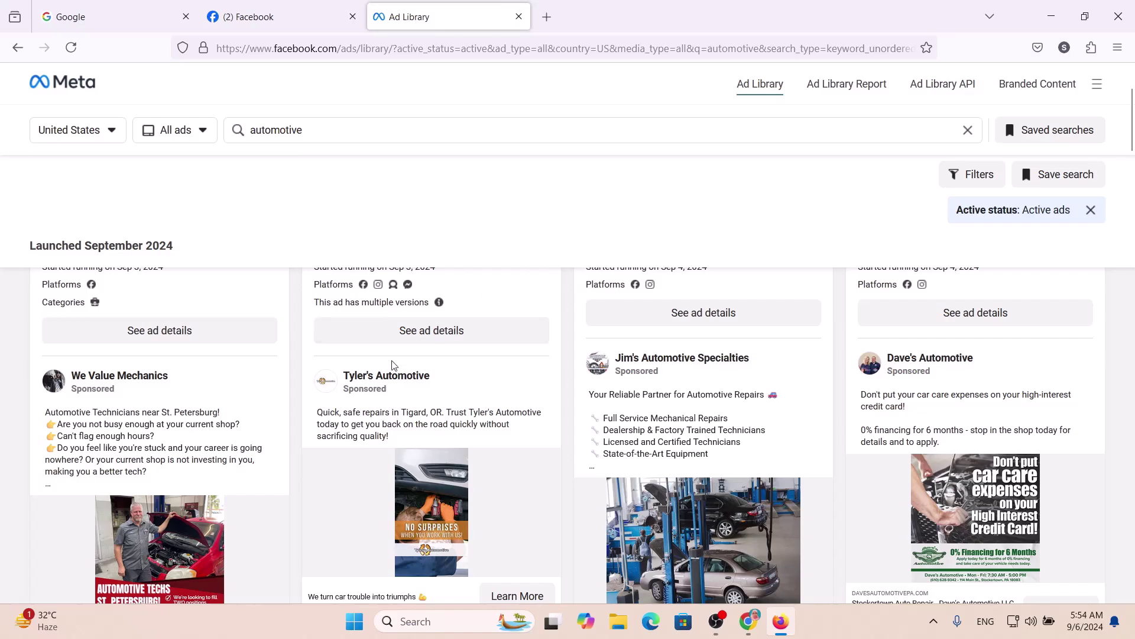
Step: Browse the automotive ad results and open the We Value Mechanics and Tyler's Automotive advertiser pages in new tabs
{"action": "scroll", "coordinate": [398, 385], "scroll_direction": "down", "scroll_amount": 4}
{"action": "scroll", "coordinate": [398, 385], "scroll_direction": "up", "scroll_amount": 6}
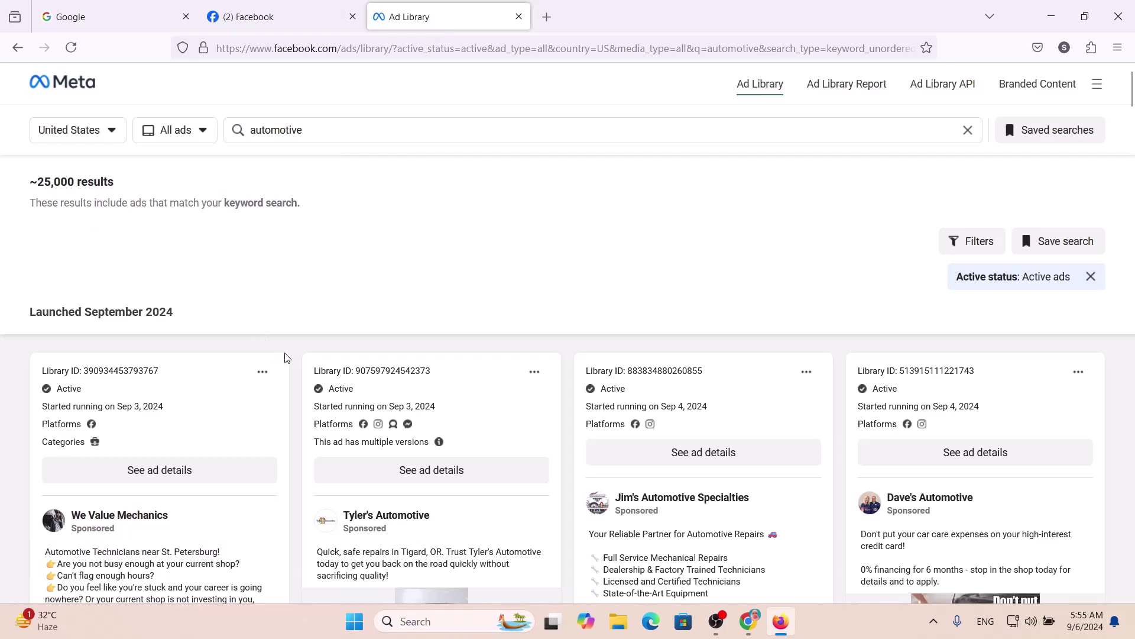
{"action": "scroll", "coordinate": [284, 357], "scroll_direction": "down", "scroll_amount": 2}
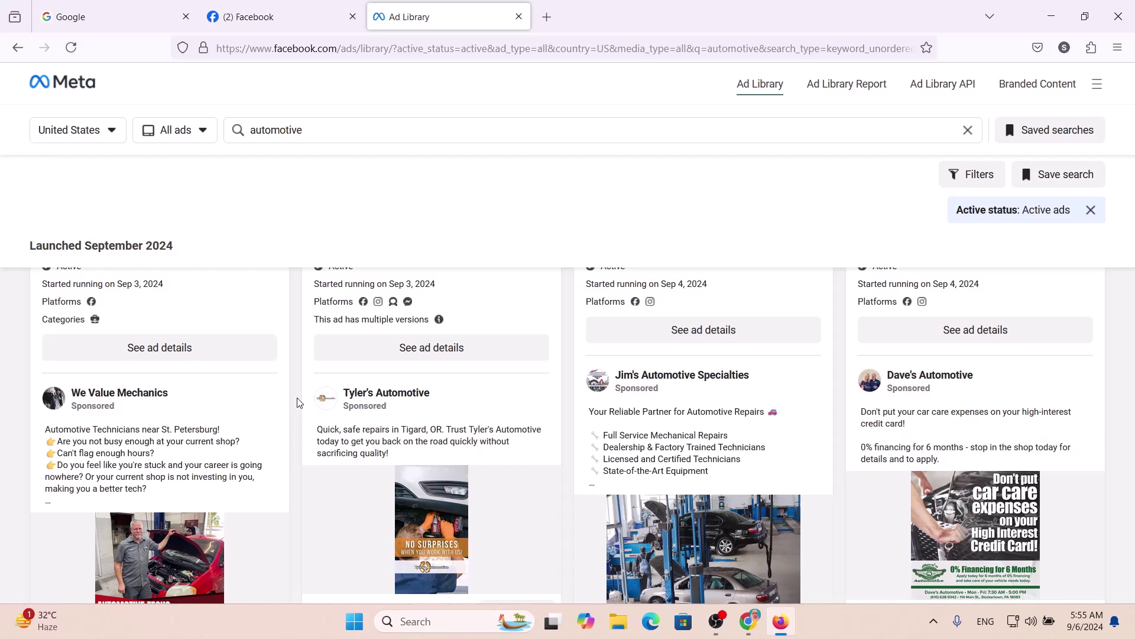
{"action": "scroll", "coordinate": [196, 405], "scroll_direction": "down", "scroll_amount": 1}
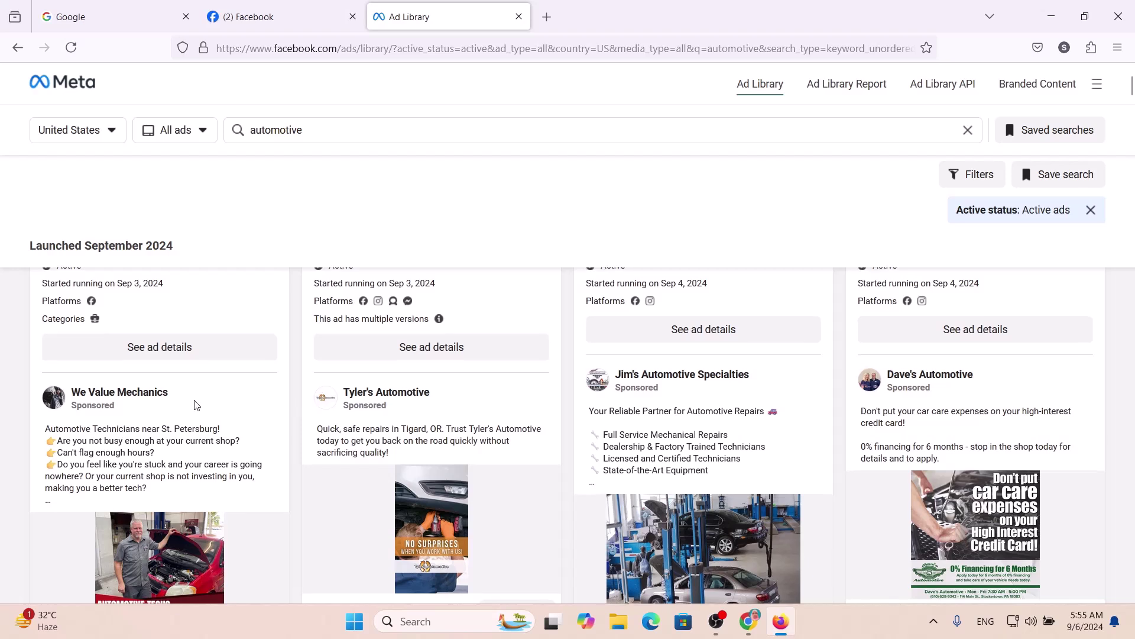
{"action": "mouse_move", "coordinate": [143, 393]}
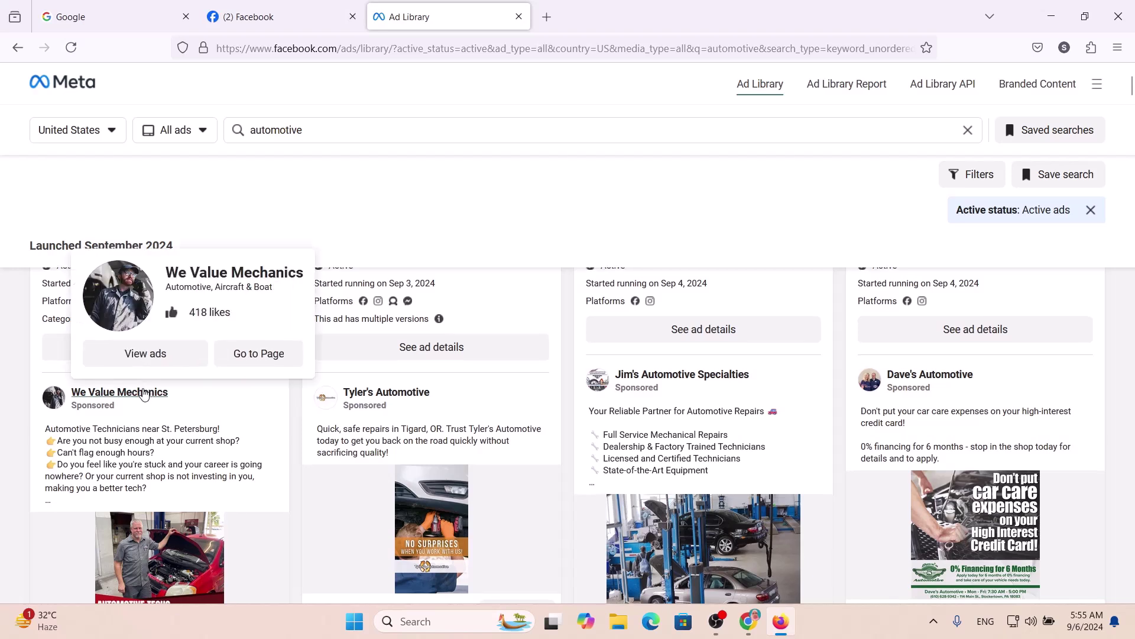
{"action": "right_click", "coordinate": [143, 393]}
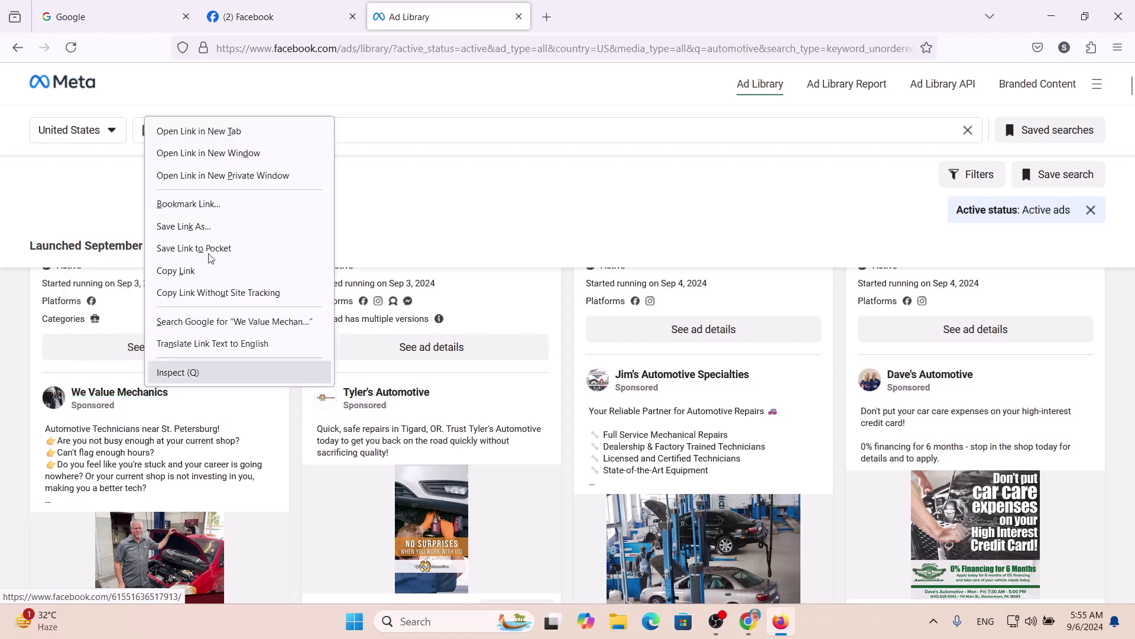
{"action": "left_click", "coordinate": [190, 131]}
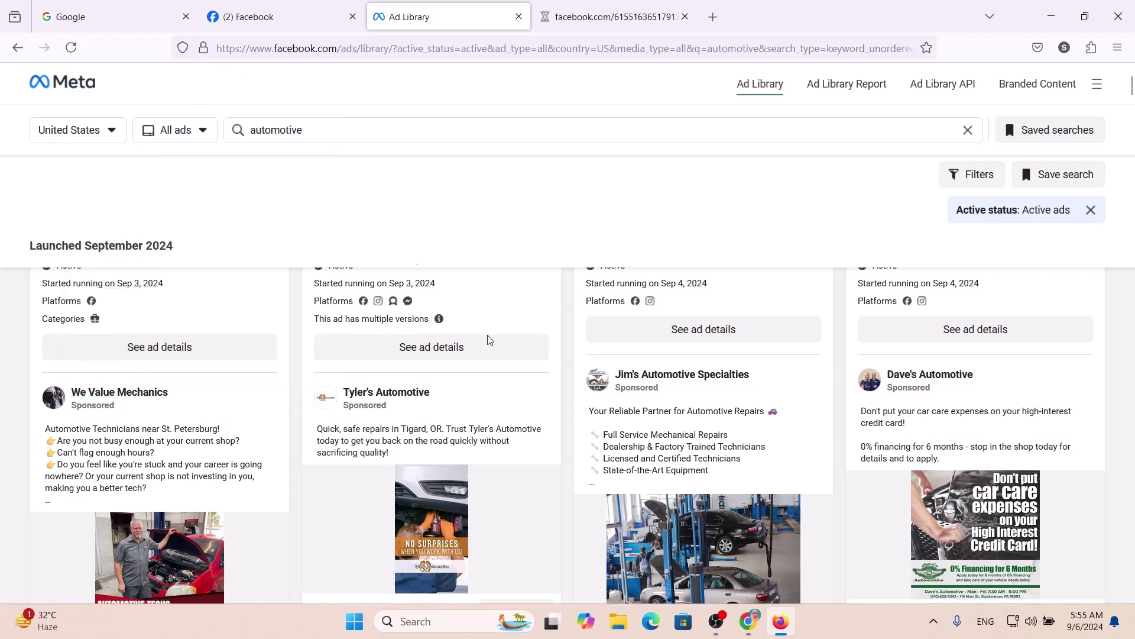
{"action": "right_click", "coordinate": [376, 398]}
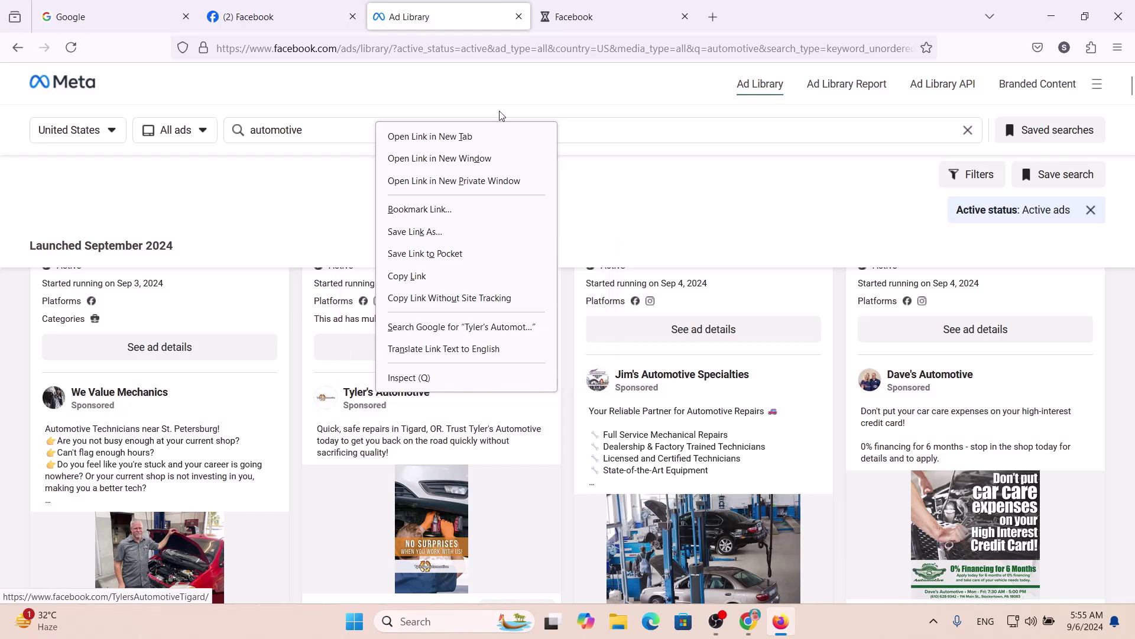
{"action": "left_click", "coordinate": [464, 137]}
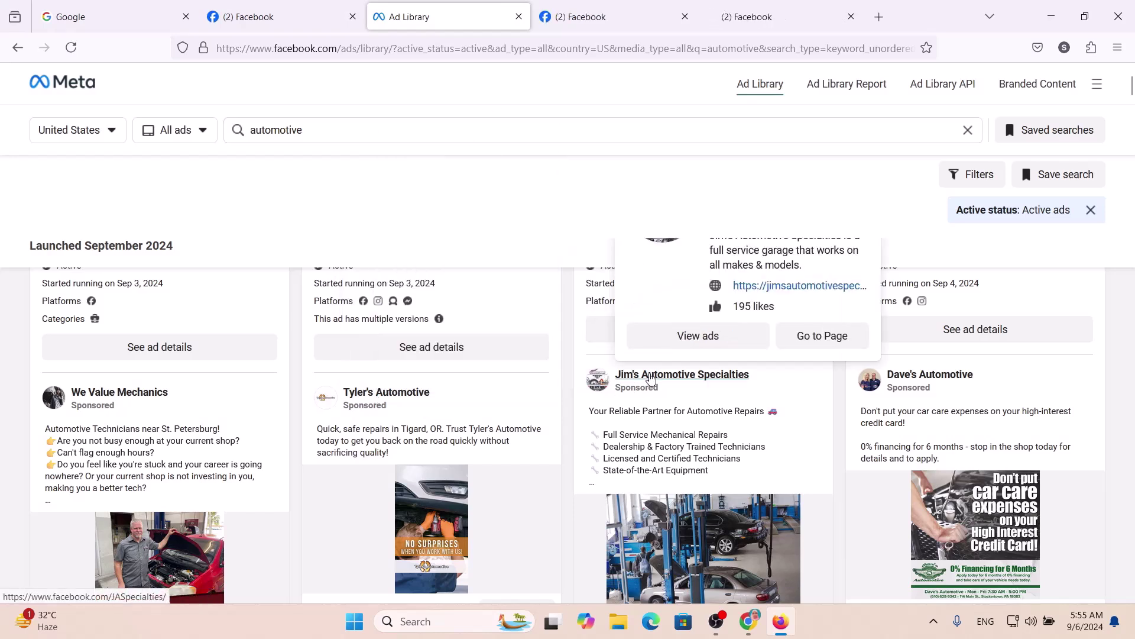
Step: Open the Jim's Automotive Specialties and Dave's Automotive advertiser pages in new tabs
{"action": "right_click", "coordinate": [650, 380]}
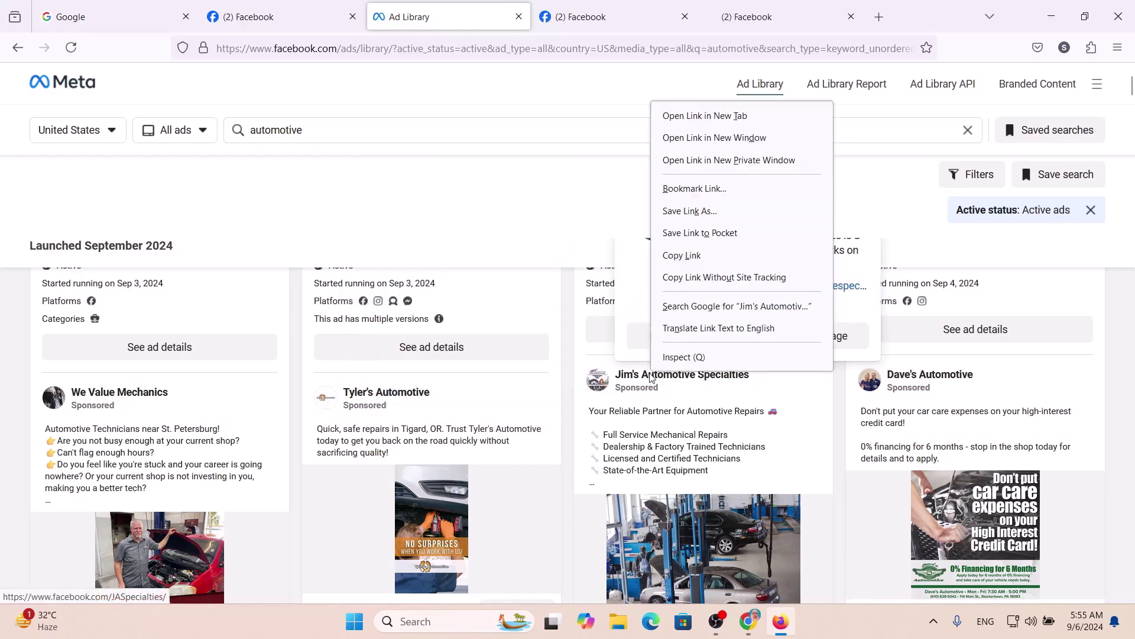
{"action": "left_click", "coordinate": [703, 117]}
{"action": "right_click", "coordinate": [935, 379]}
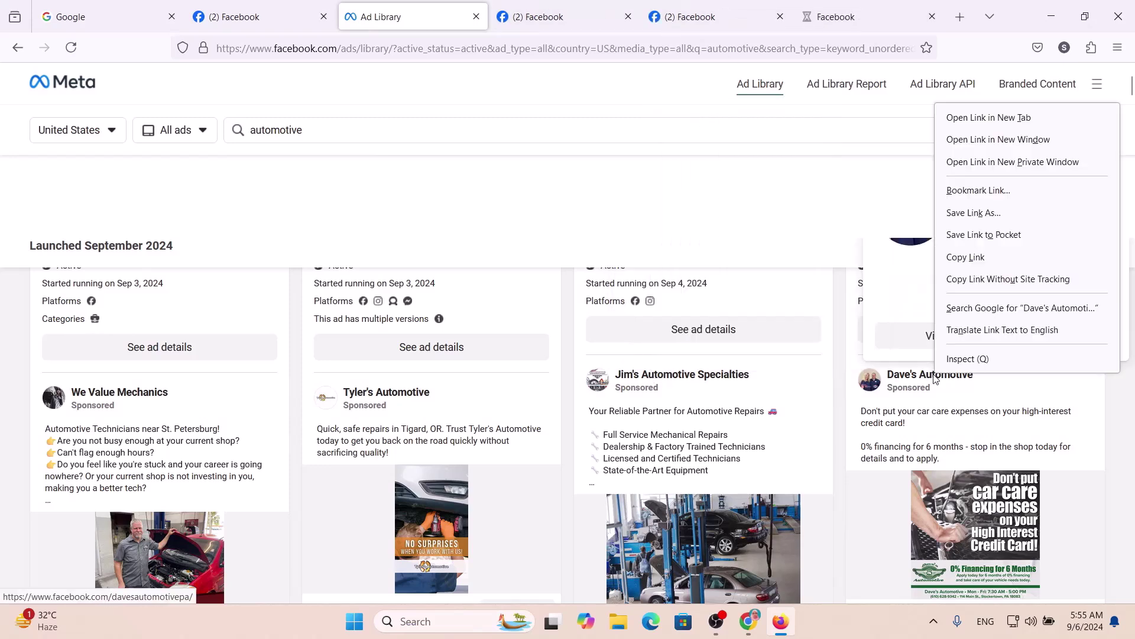
{"action": "left_click", "coordinate": [989, 118]}
Step: Review the Intro contact details on the opened advertiser pages and close the We Value Mechanics page
{"action": "left_click", "coordinate": [479, 17]}
{"action": "left_click", "coordinate": [615, 17]}
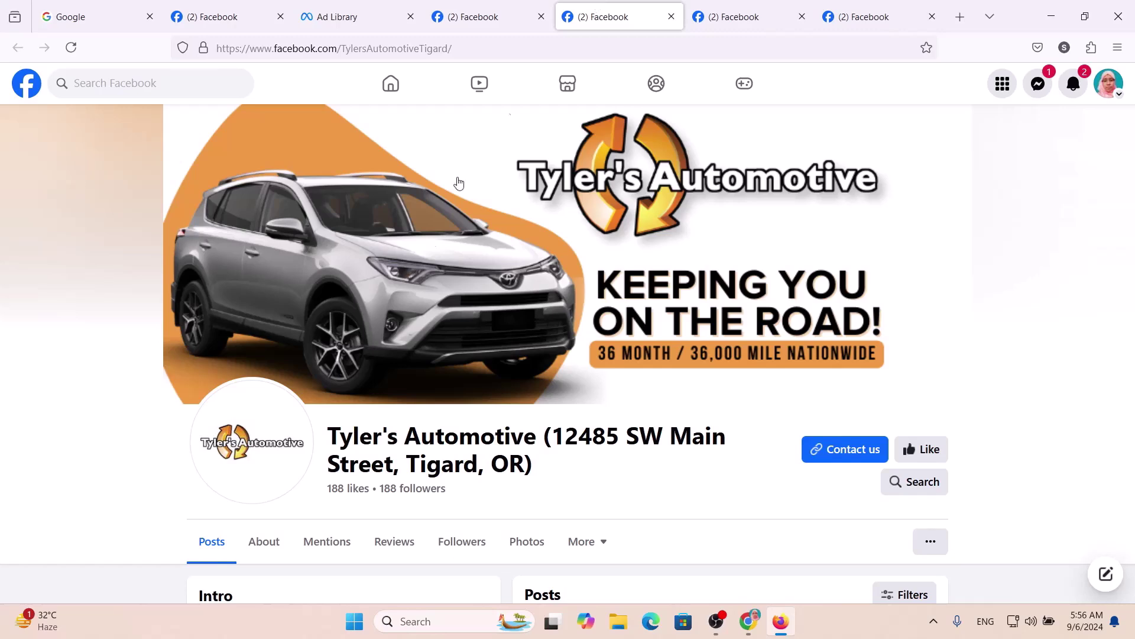
{"action": "scroll", "coordinate": [517, 313], "scroll_direction": "down", "scroll_amount": 6}
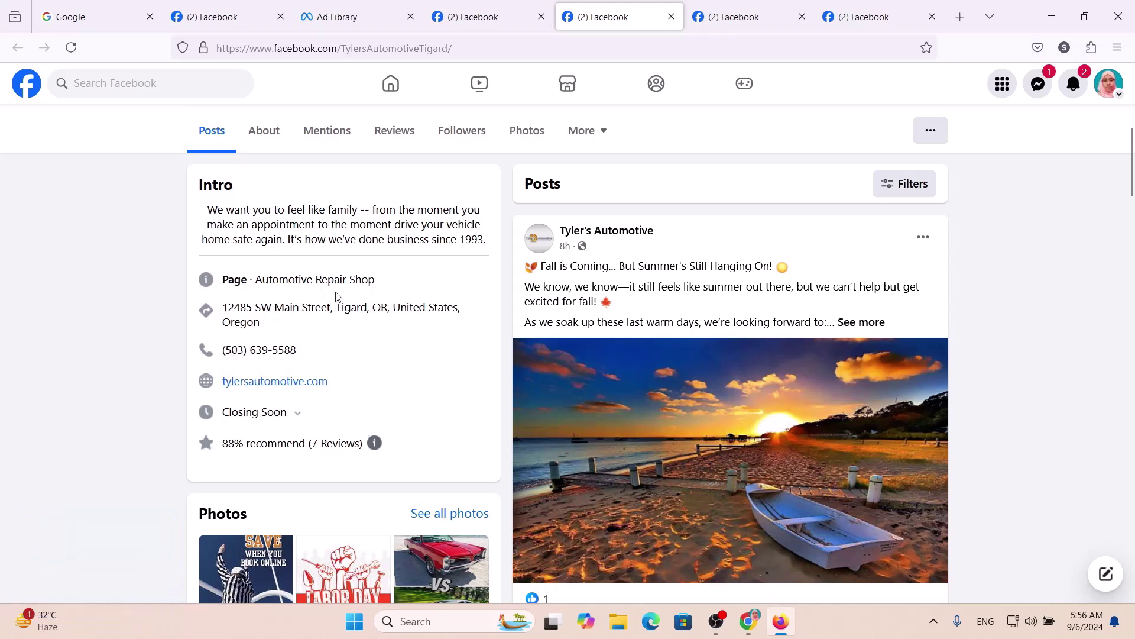
{"action": "left_click", "coordinate": [716, 9]}
{"action": "scroll", "coordinate": [385, 320], "scroll_direction": "down", "scroll_amount": 5}
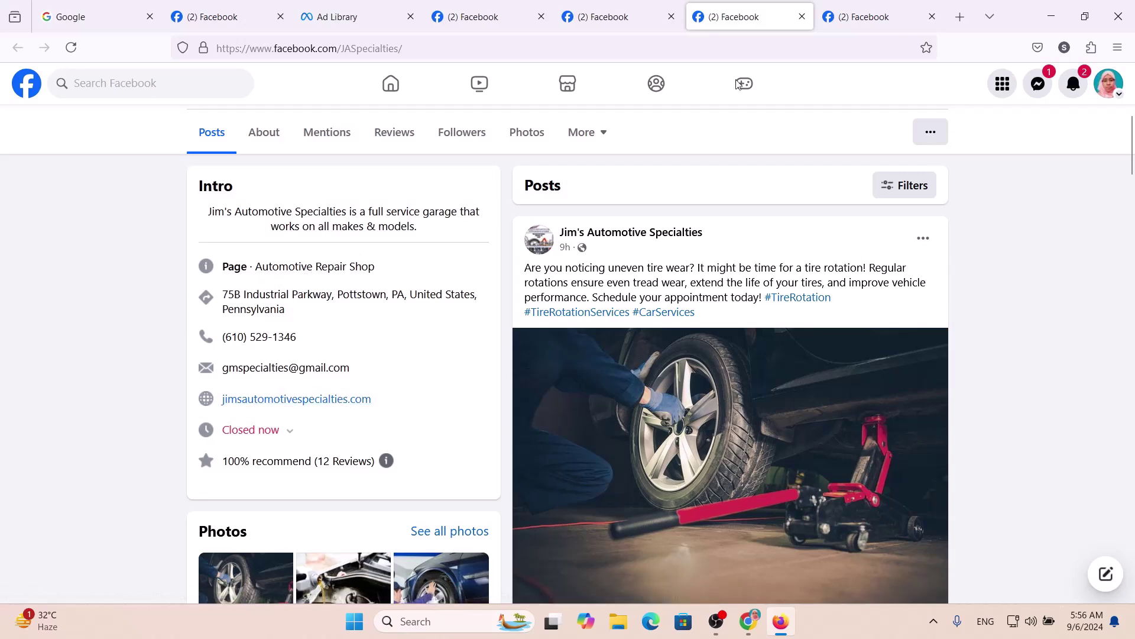
{"action": "left_click", "coordinate": [870, 13]}
{"action": "scroll", "coordinate": [533, 337], "scroll_direction": "down", "scroll_amount": 5}
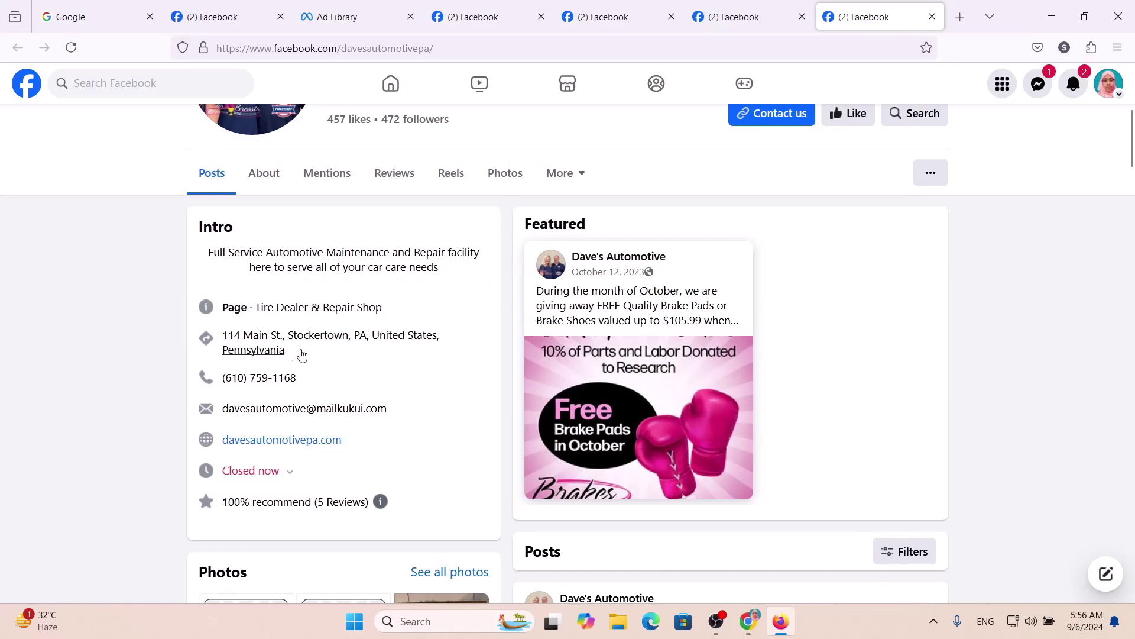
{"action": "key", "text": "ctrl+w"}
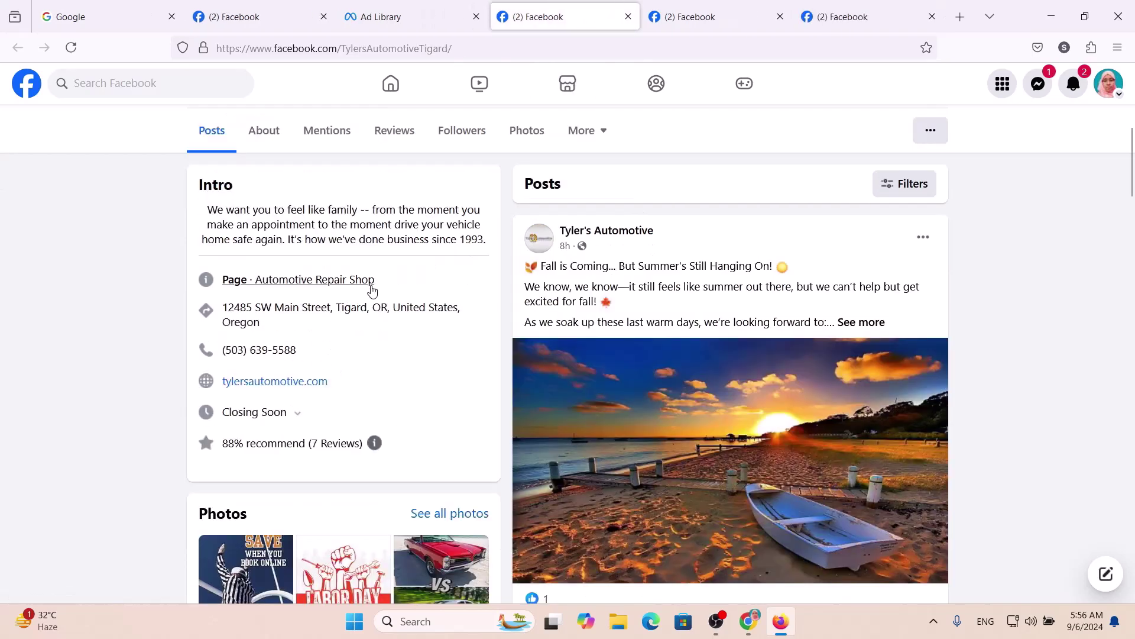
{"action": "scroll", "coordinate": [372, 289], "scroll_direction": "up", "scroll_amount": 1}
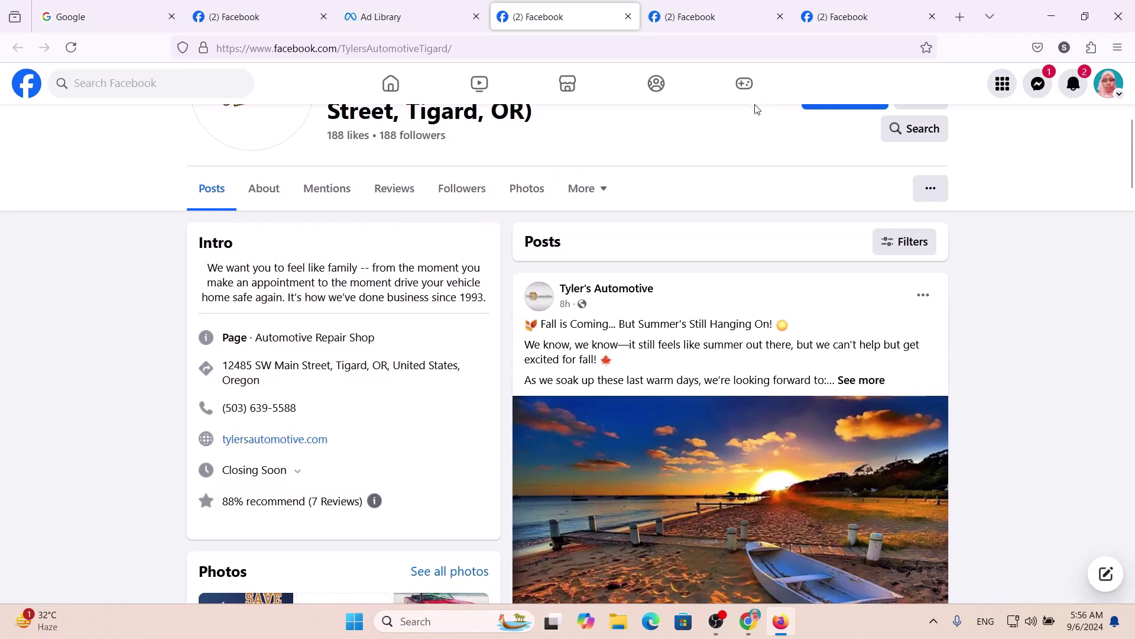
Step: Switch to Google Drive from the Google home page and open the Client's Data spreadsheet
{"action": "key", "text": "ctrl+1"}
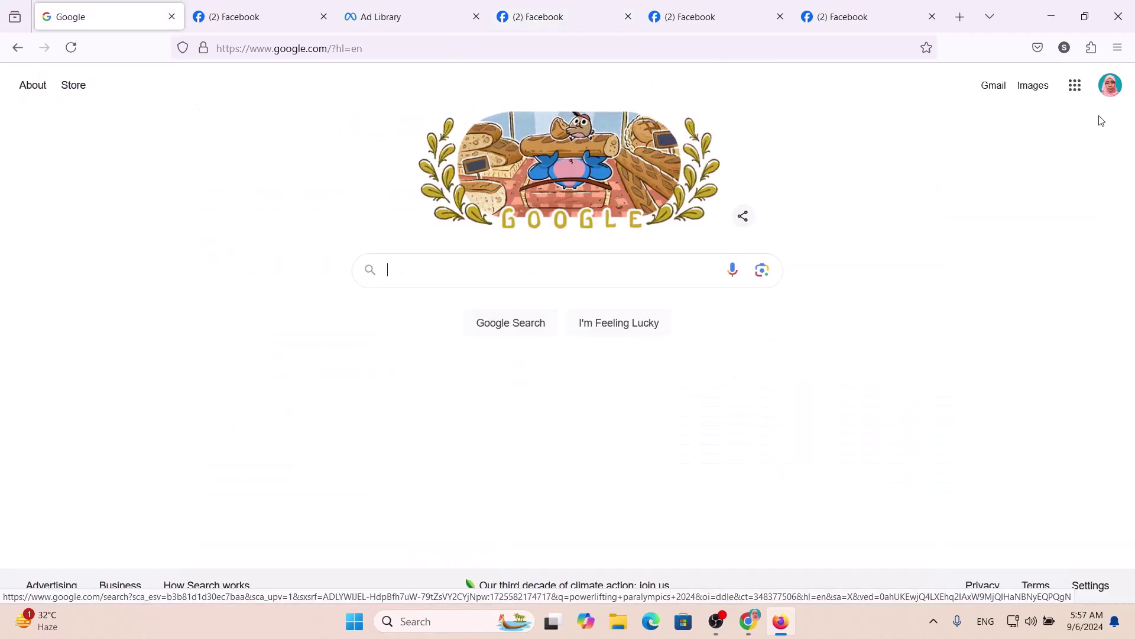
{"action": "left_click", "coordinate": [1075, 86]}
{"action": "left_click", "coordinate": [1063, 375]}
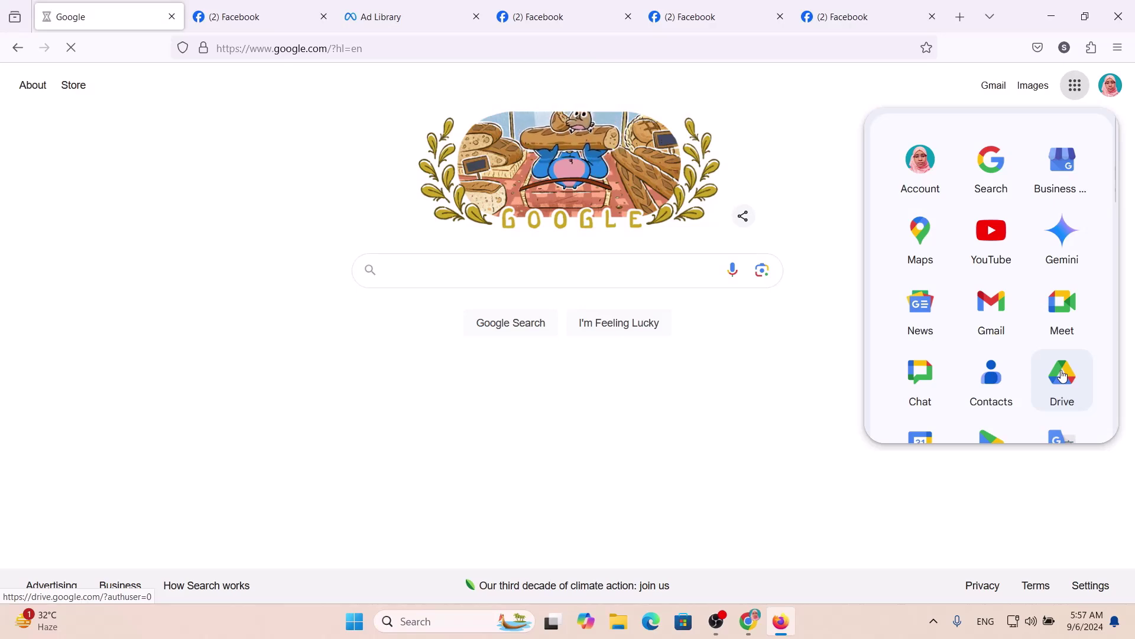
{"action": "double_click", "coordinate": [312, 345]}
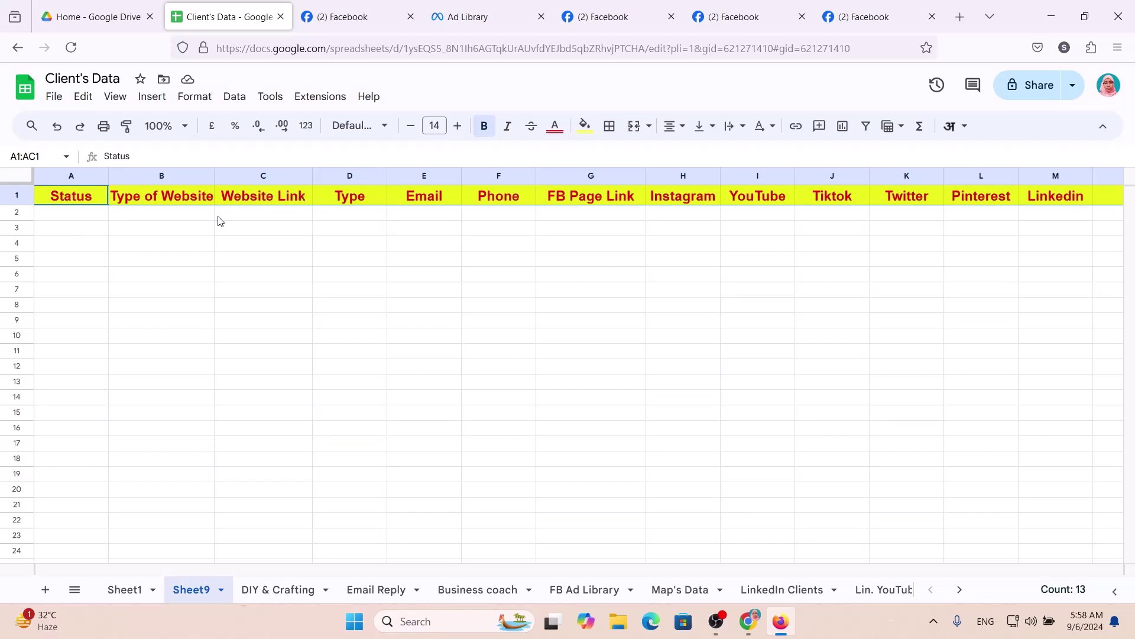
Step: Check the contact details in the Tyler's Automotive page's Intro and close that page
{"action": "left_click", "coordinate": [631, 10]}
{"action": "scroll", "coordinate": [369, 439], "scroll_direction": "down", "scroll_amount": 3}
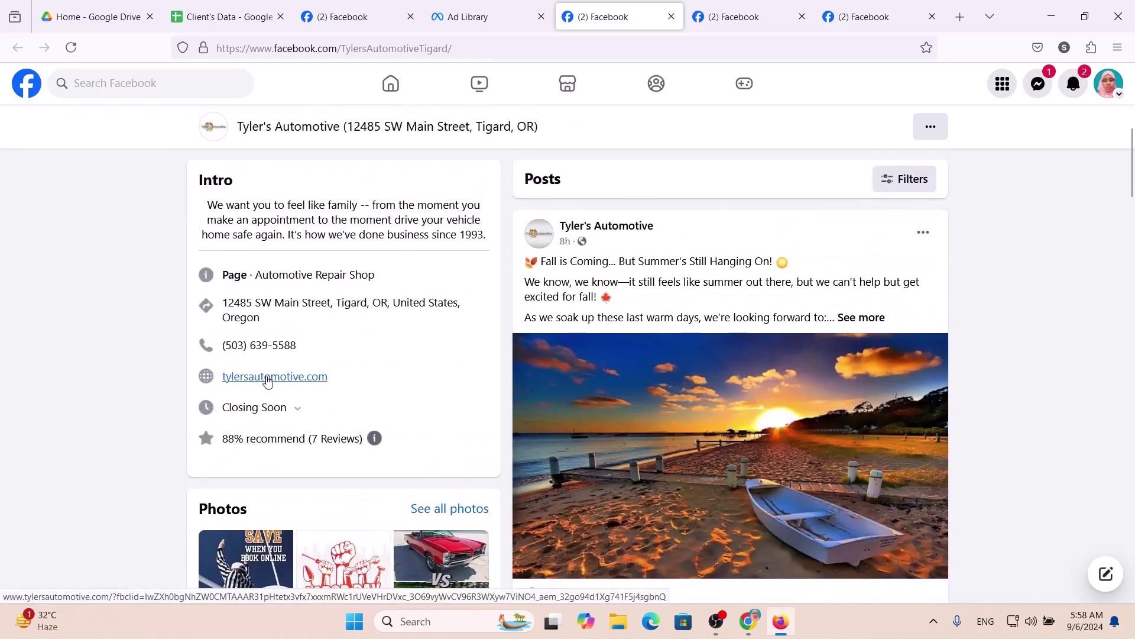
{"action": "left_click", "coordinate": [672, 17]}
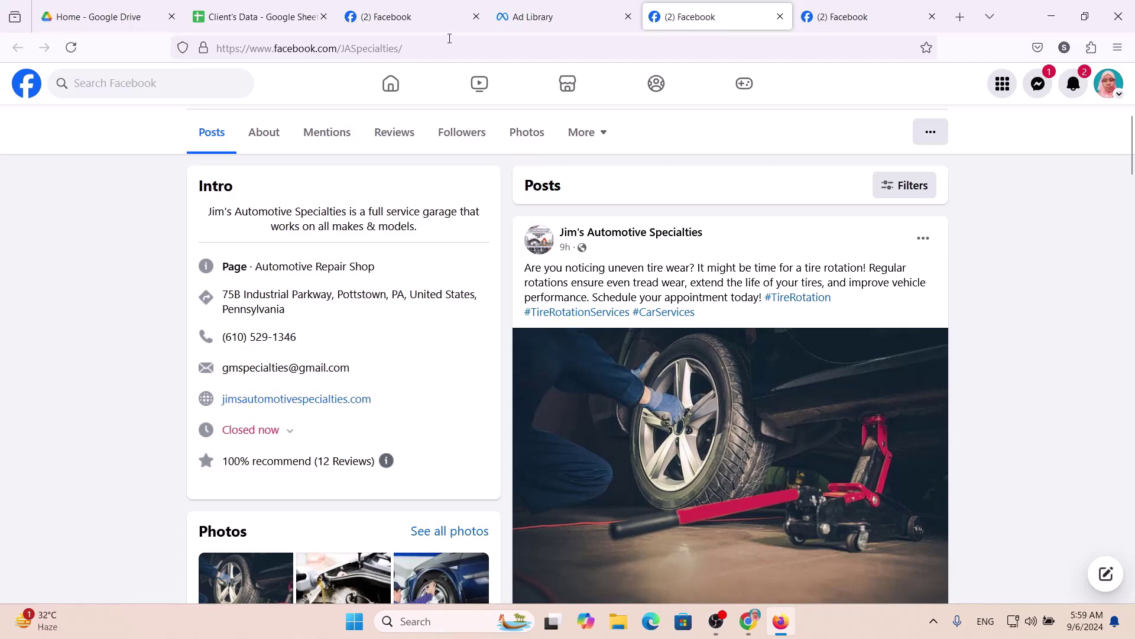
Step: Copy the Jim's Automotive Specialties page URL into FB Page Link cell G2 of Client's Data, placing the spreadsheet's tab beside that page
{"action": "left_click", "coordinate": [431, 46]}
{"action": "key", "text": "ctrl+c"}
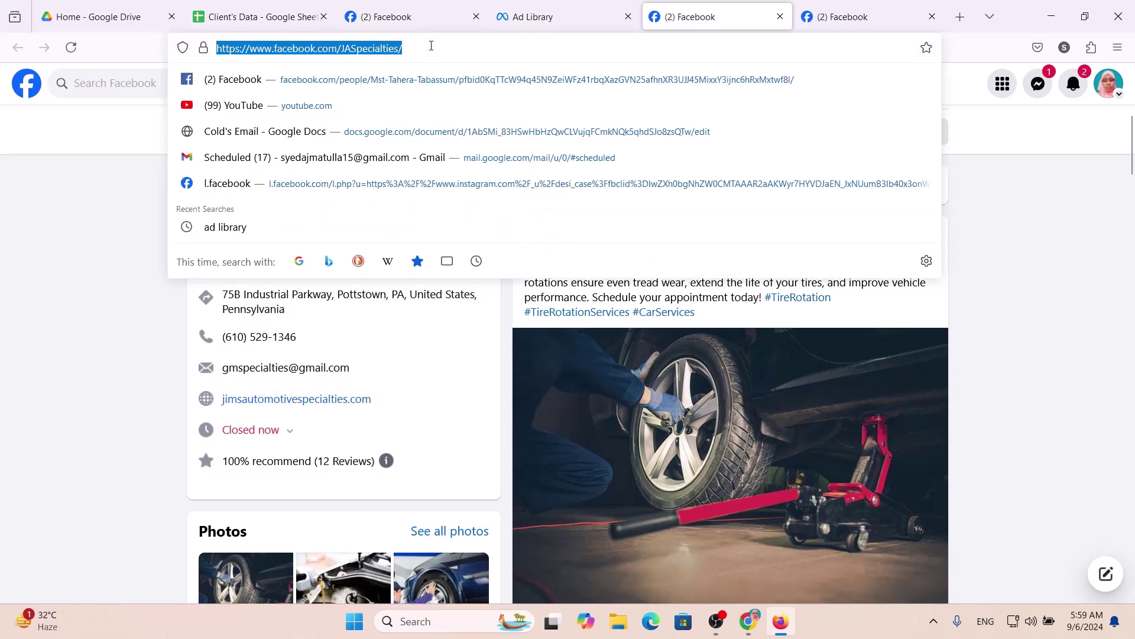
{"action": "left_click", "coordinate": [267, 14]}
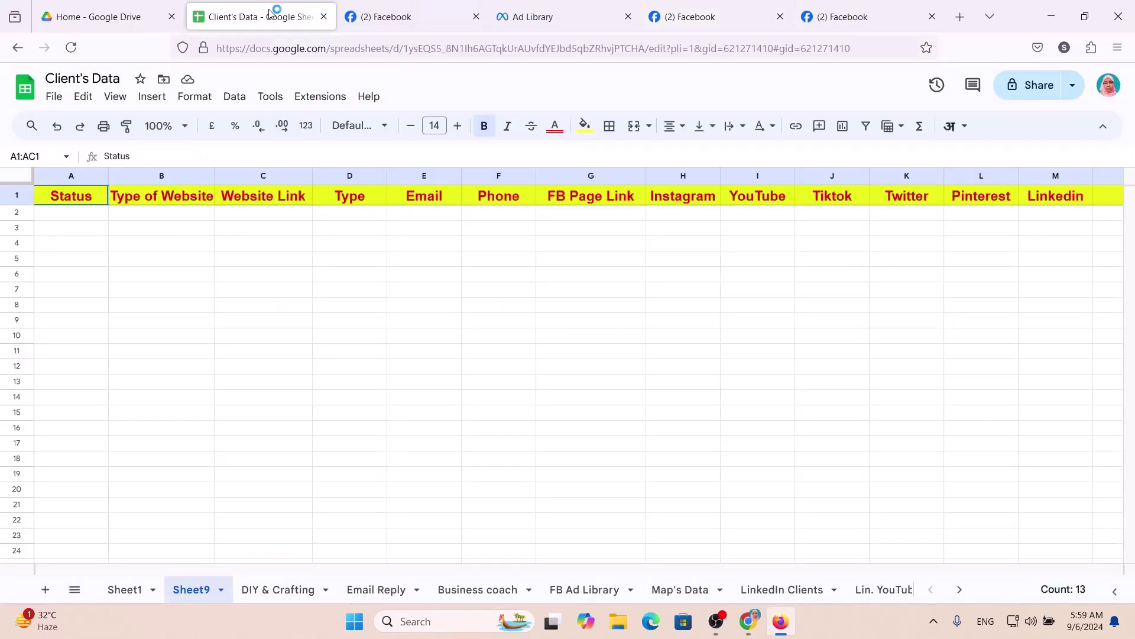
{"action": "left_click_drag", "start_coordinate": [255, 17], "coordinate": [532, 12]}
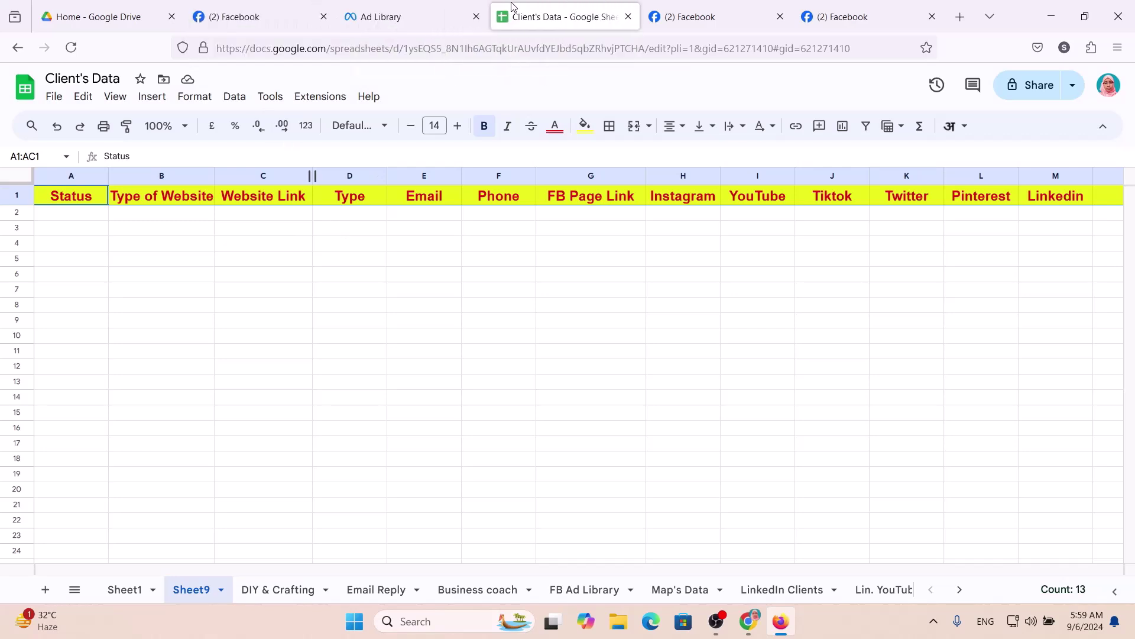
{"action": "left_click", "coordinate": [595, 220]}
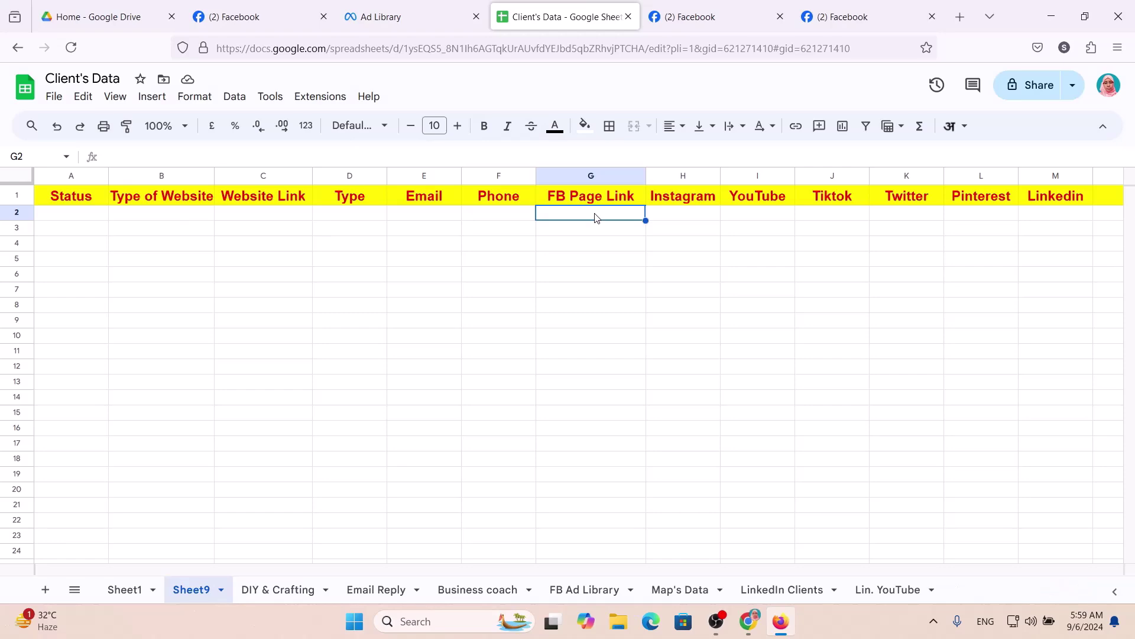
{"action": "key", "text": "ctrl+v"}
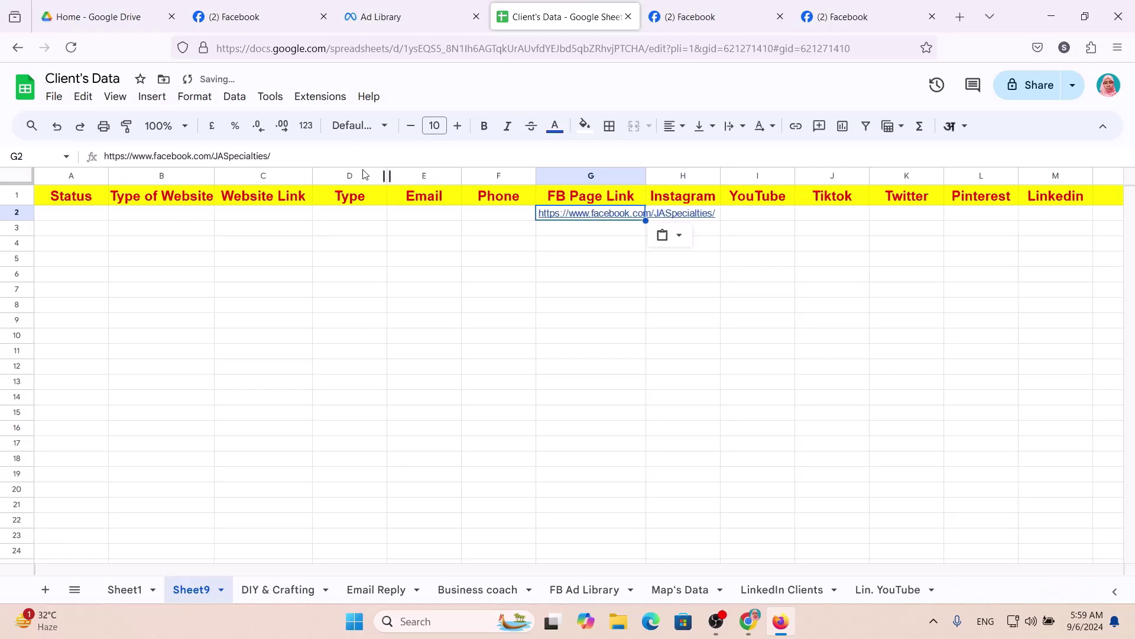
Step: Copy the page category "Automotive Repair Shop" into Type cell D2 and widen column D to fit it
{"action": "left_click", "coordinate": [700, 15]}
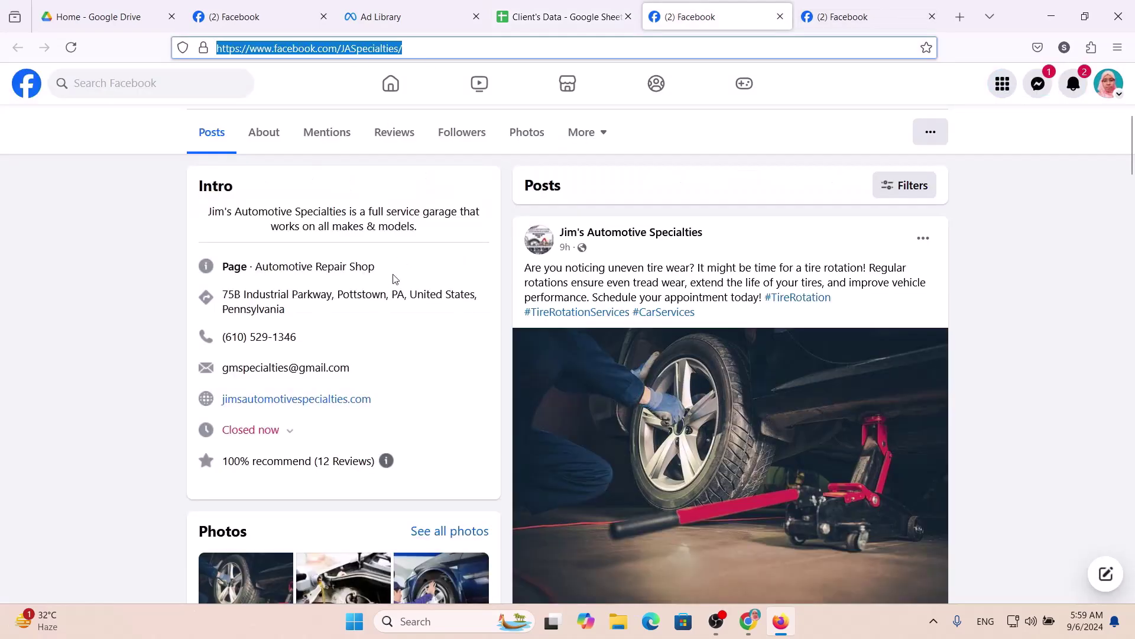
{"action": "left_click_drag", "start_coordinate": [387, 274], "coordinate": [255, 266]}
{"action": "key", "text": "ctrl+c"}
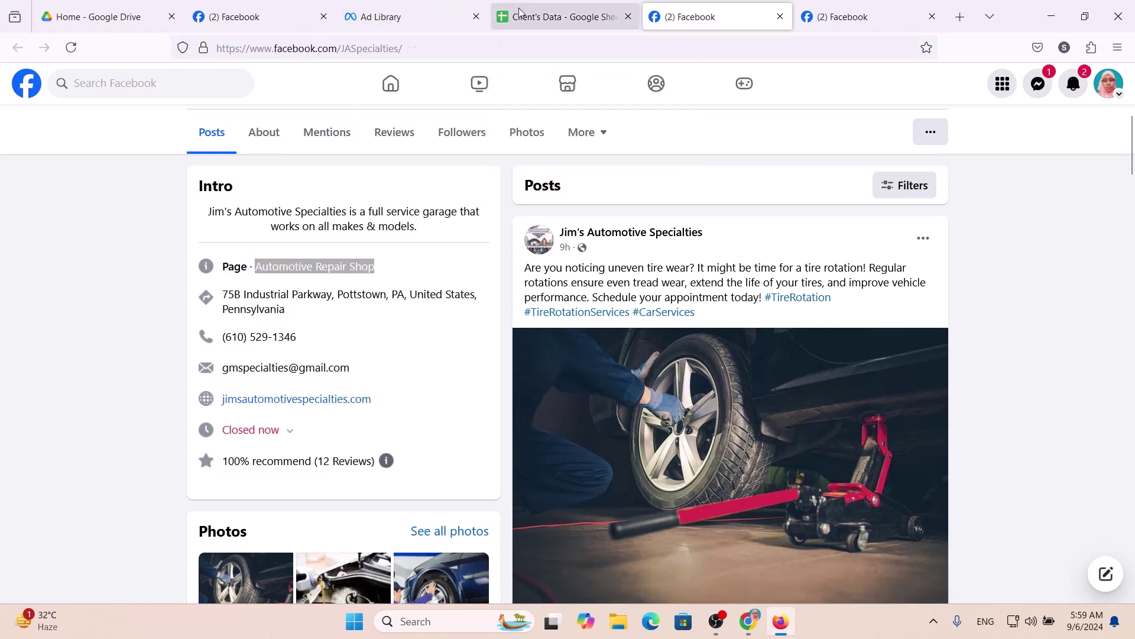
{"action": "left_click", "coordinate": [562, 17]}
{"action": "left_click", "coordinate": [358, 215]}
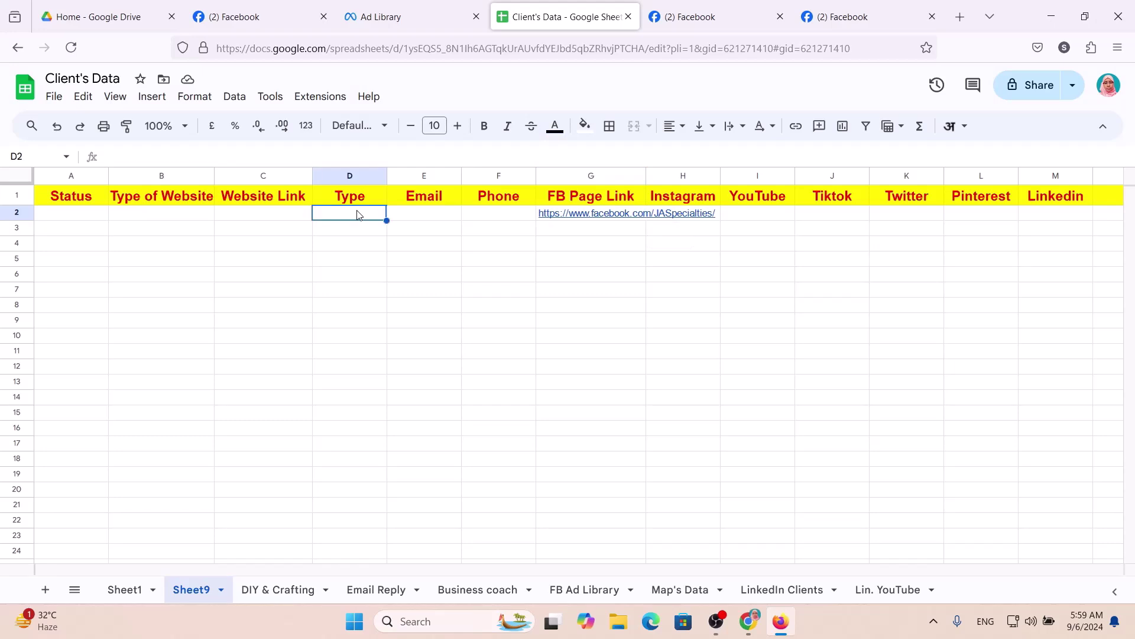
{"action": "key", "text": "ctrl+v"}
{"action": "left_click_drag", "start_coordinate": [387, 176], "coordinate": [424, 176]}
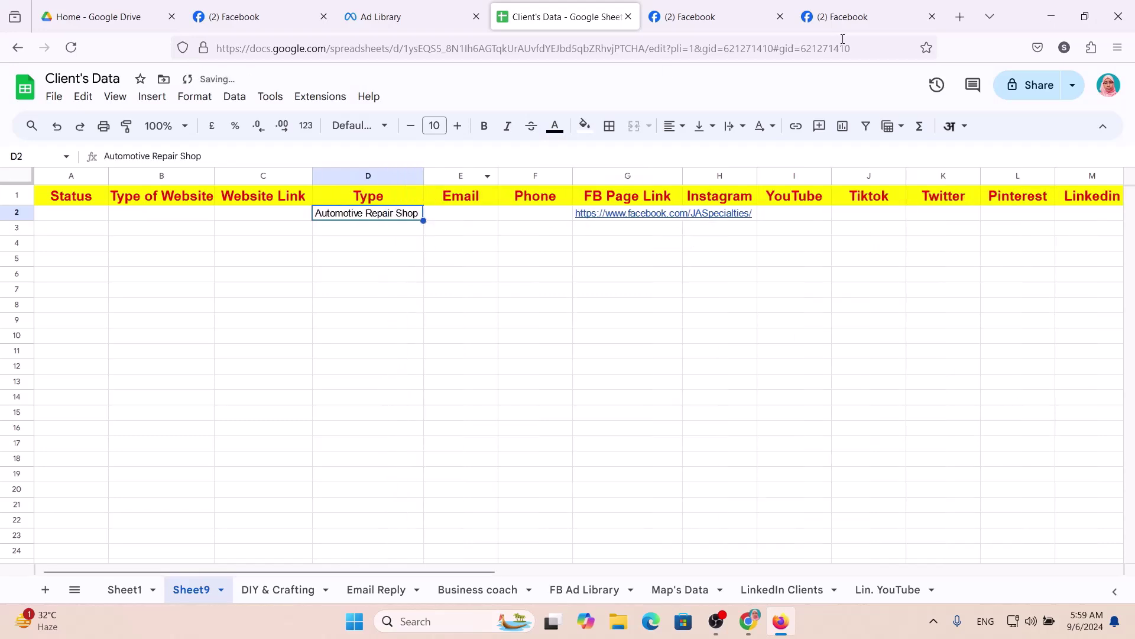
Step: Copy the Jim's Automotive Specialties page's email address into Email cell E2 and open the website linked in the page's Intro
{"action": "left_click", "coordinate": [722, 12]}
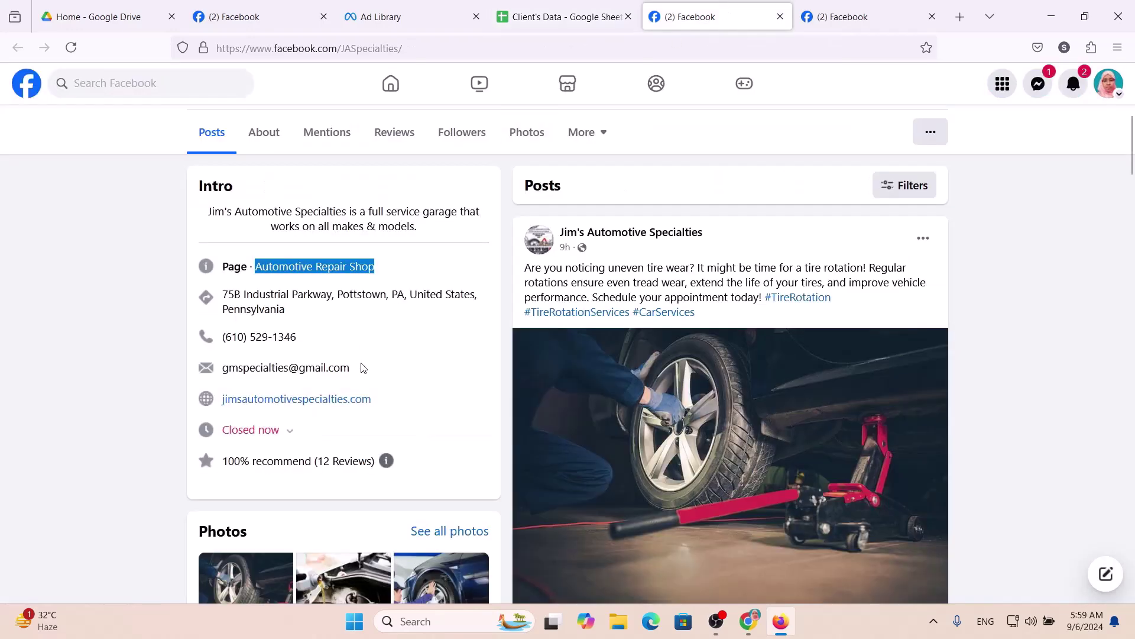
{"action": "left_click_drag", "start_coordinate": [370, 376], "coordinate": [227, 368]}
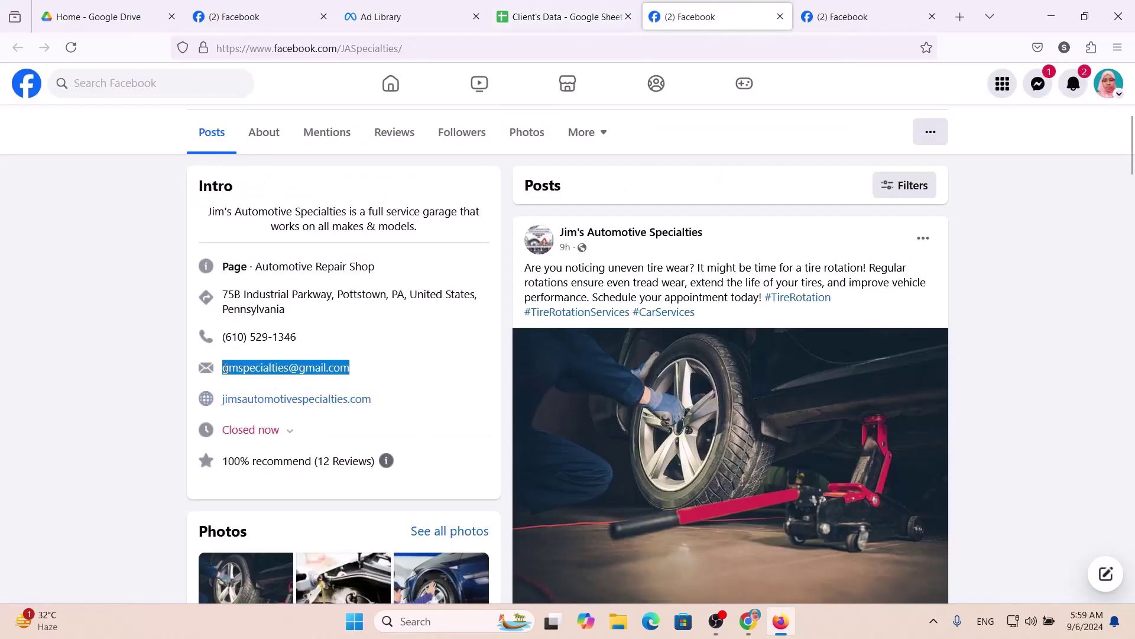
{"action": "left_click", "coordinate": [558, 4]}
{"action": "key", "text": "ctrl+Tab"}
{"action": "left_click", "coordinate": [301, 399]}
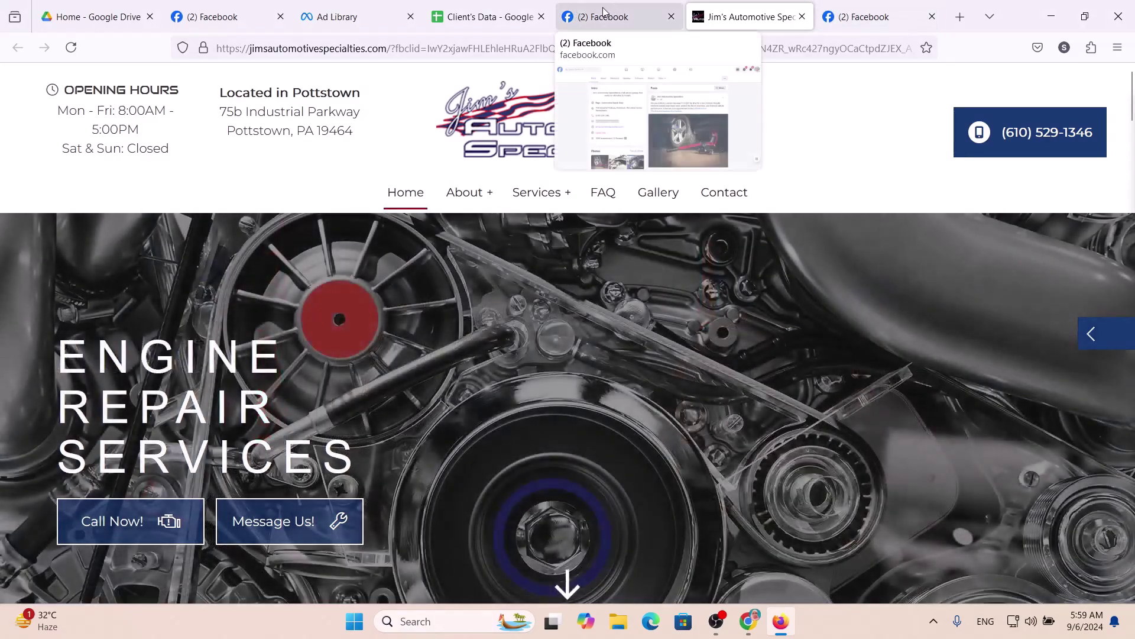
Step: Copy the business phone number from the Facebook page's Intro into Phone cell F2 and widen column F
{"action": "left_click", "coordinate": [603, 14]}
{"action": "left_click_drag", "start_coordinate": [306, 337], "coordinate": [219, 343]}
{"action": "key", "text": "ctrl+c"}
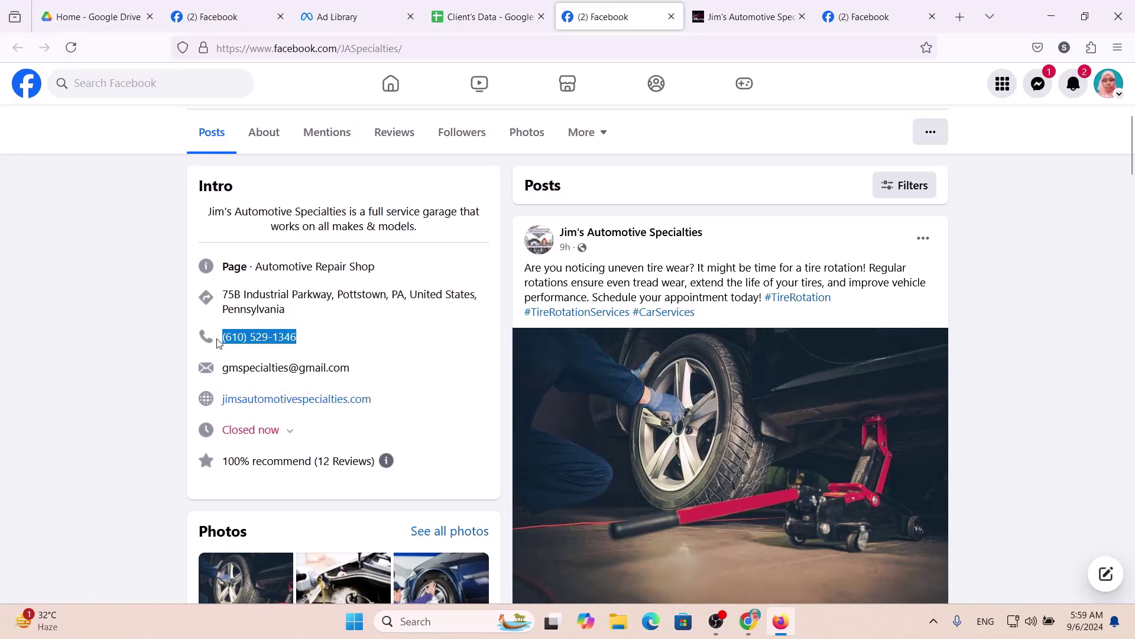
{"action": "key", "text": "ctrl+shift+Tab"}
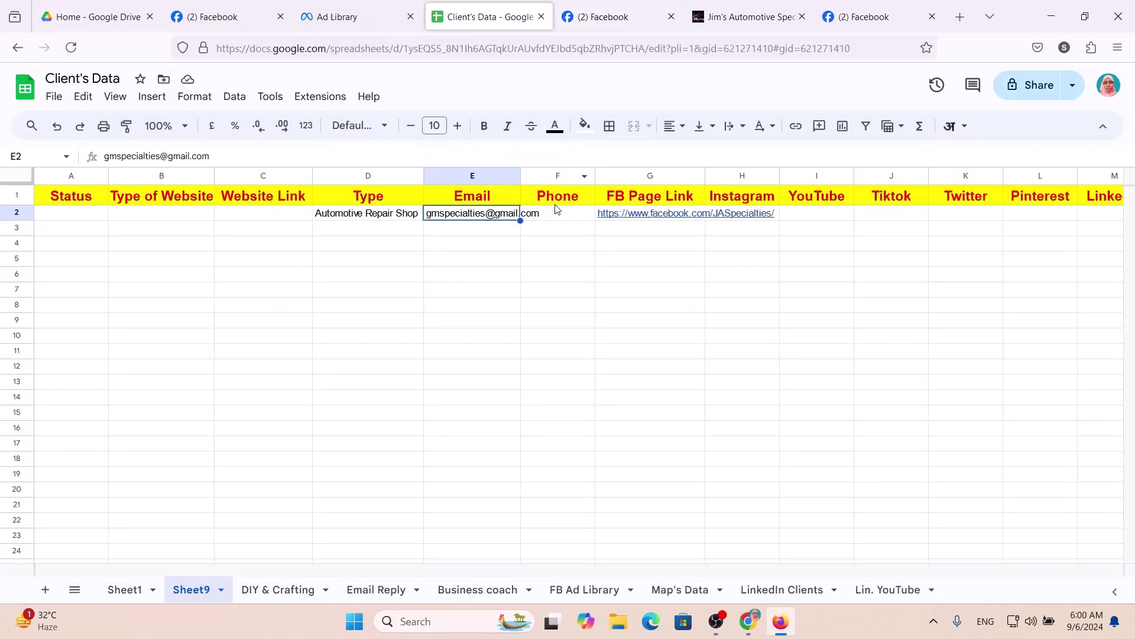
{"action": "left_click", "coordinate": [562, 214]}
{"action": "key", "text": "ctrl+v"}
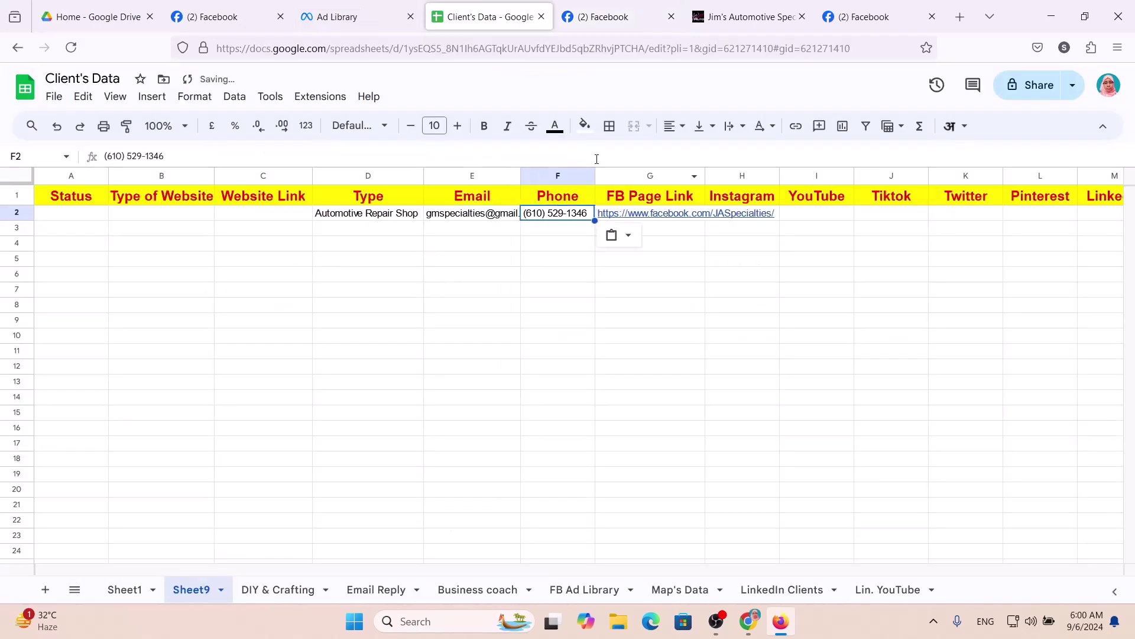
{"action": "left_click_drag", "start_coordinate": [590, 176], "coordinate": [615, 178]}
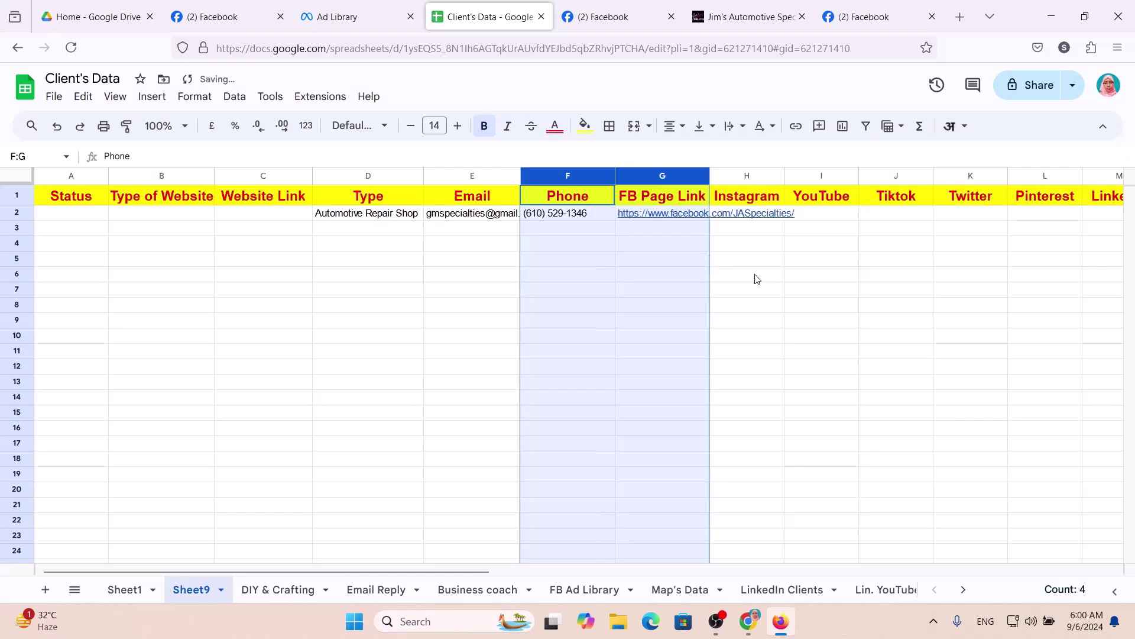
Step: Examine the Jim's Automotive Specialties website down to its footer for contact details and social links, collapsing the estimate form
{"action": "key", "text": "ctrl+Tab"}
{"action": "scroll", "coordinate": [650, 416], "scroll_direction": "down", "scroll_amount": 10}
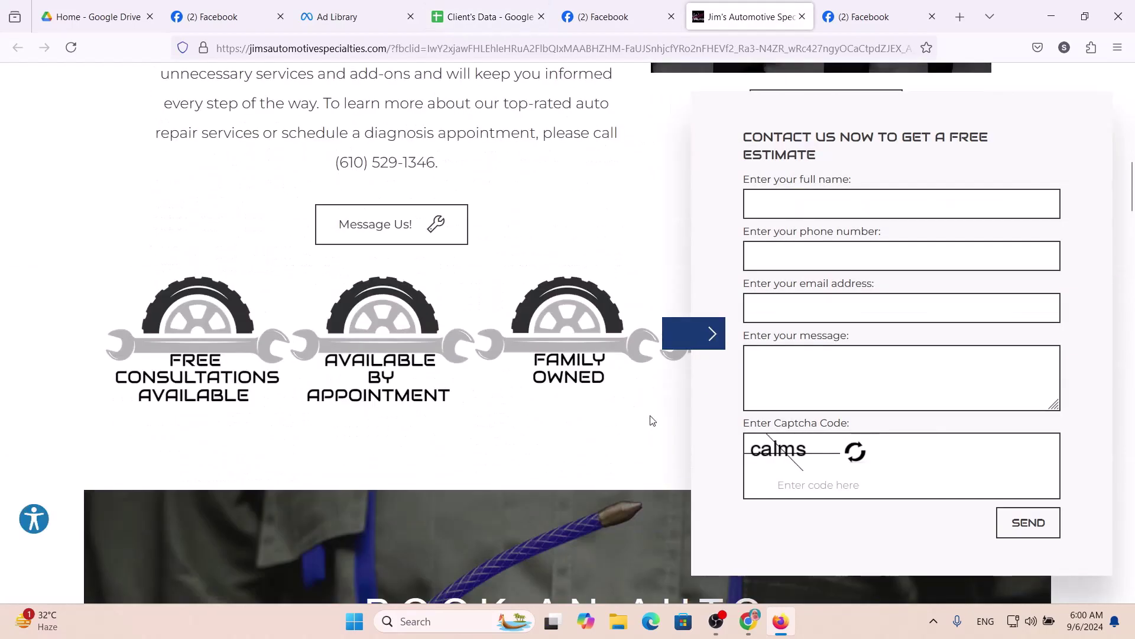
{"action": "left_click", "coordinate": [713, 336]}
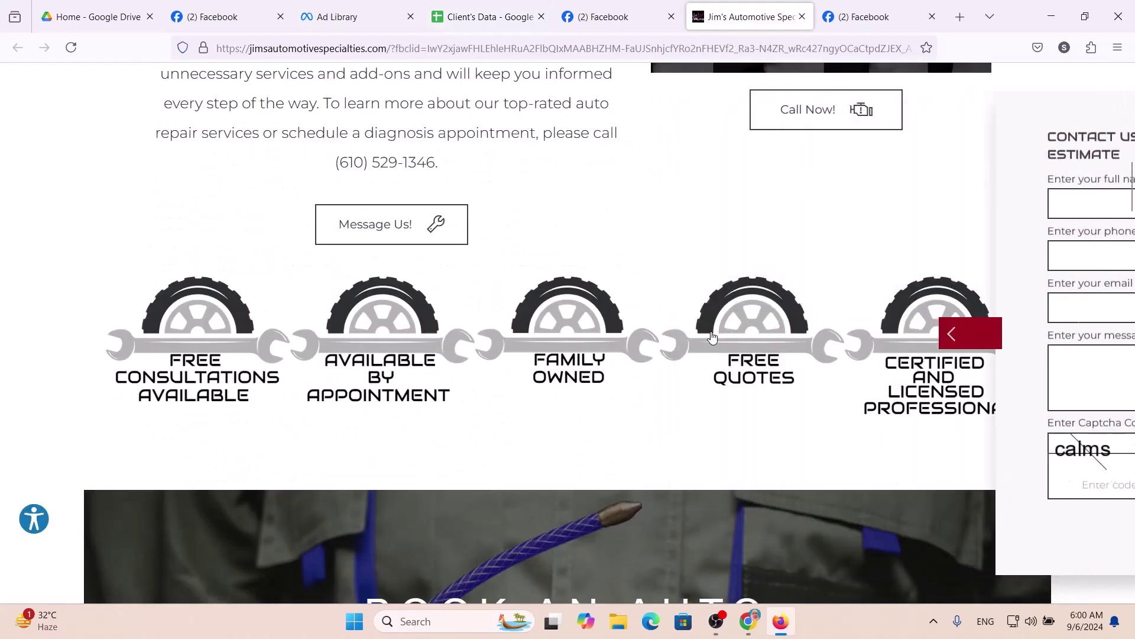
{"action": "scroll", "coordinate": [644, 450], "scroll_direction": "down", "scroll_amount": 10}
{"action": "scroll", "coordinate": [649, 460], "scroll_direction": "down", "scroll_amount": 15}
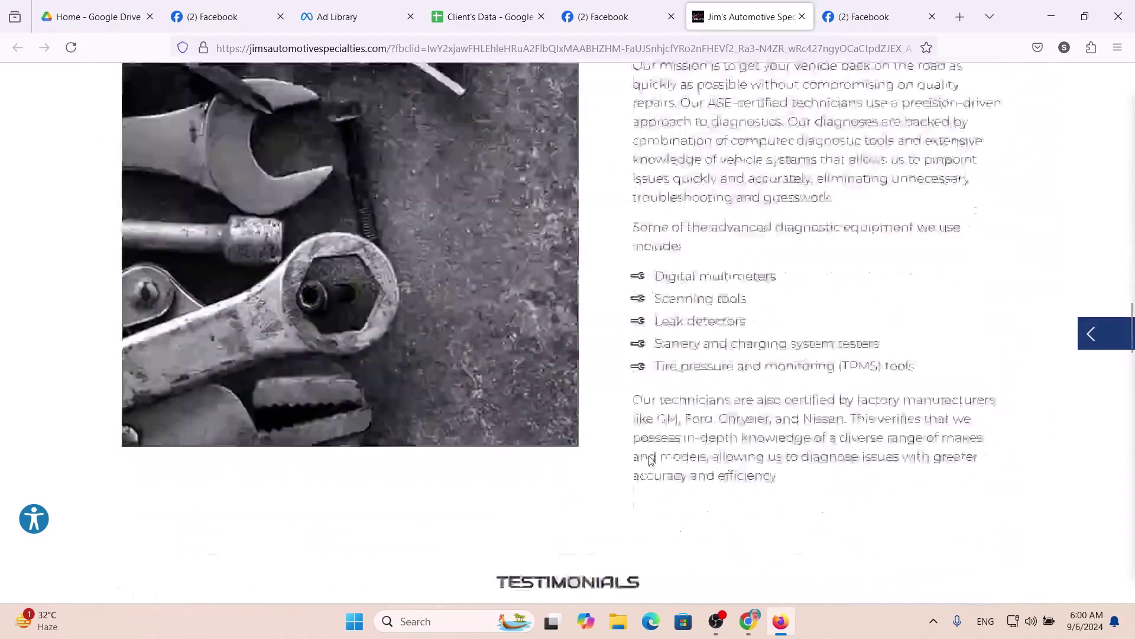
{"action": "scroll", "coordinate": [650, 461], "scroll_direction": "down", "scroll_amount": 20}
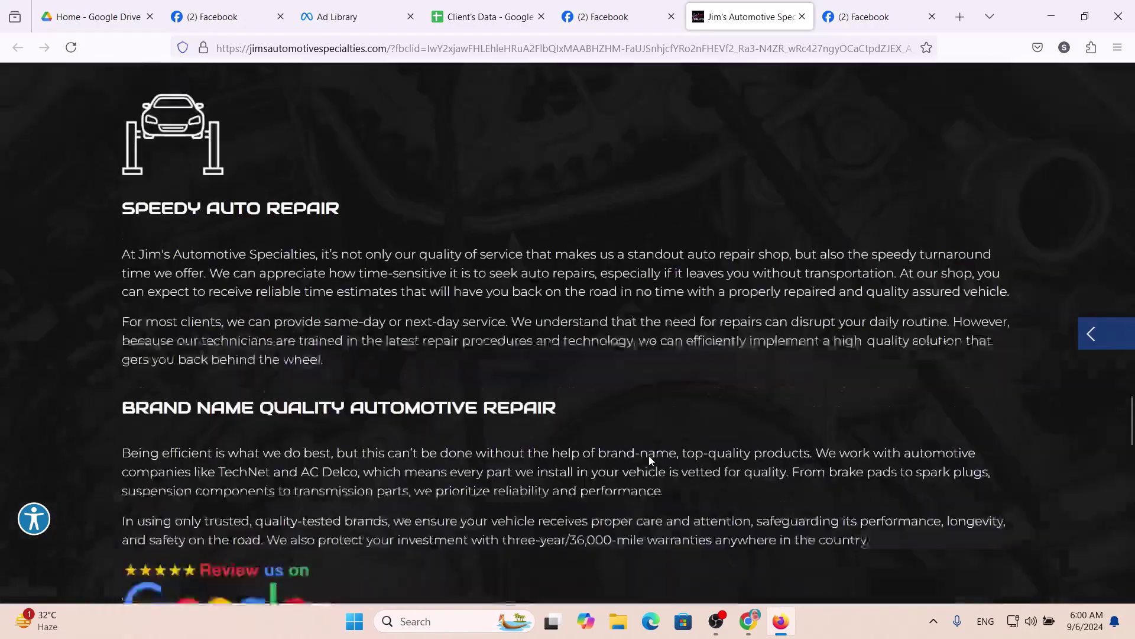
{"action": "scroll", "coordinate": [650, 460], "scroll_direction": "down", "scroll_amount": 6}
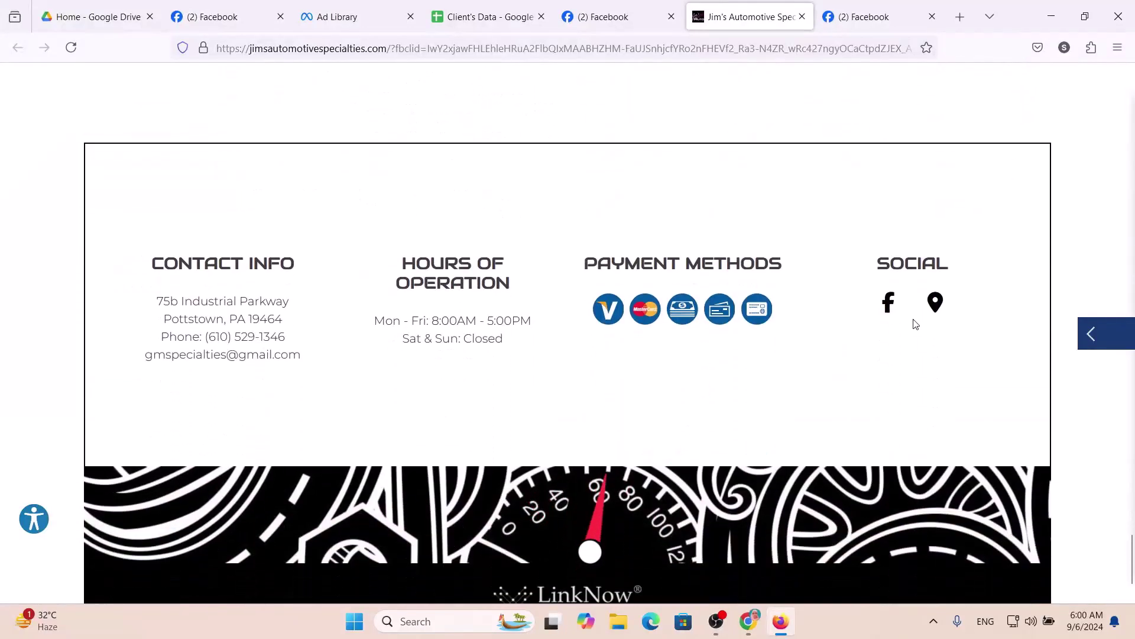
{"action": "scroll", "coordinate": [770, 512], "scroll_direction": "down", "scroll_amount": 3}
{"action": "scroll", "coordinate": [770, 512], "scroll_direction": "up", "scroll_amount": 20}
{"action": "scroll", "coordinate": [770, 512], "scroll_direction": "up", "scroll_amount": 20}
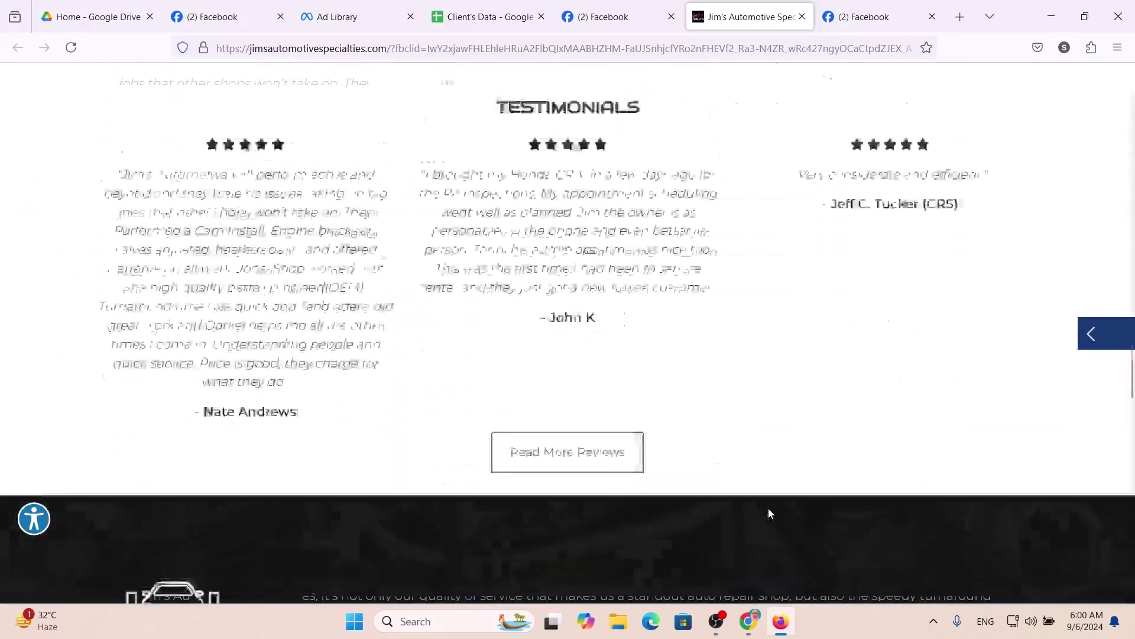
{"action": "scroll", "coordinate": [770, 512], "scroll_direction": "up", "scroll_amount": 10}
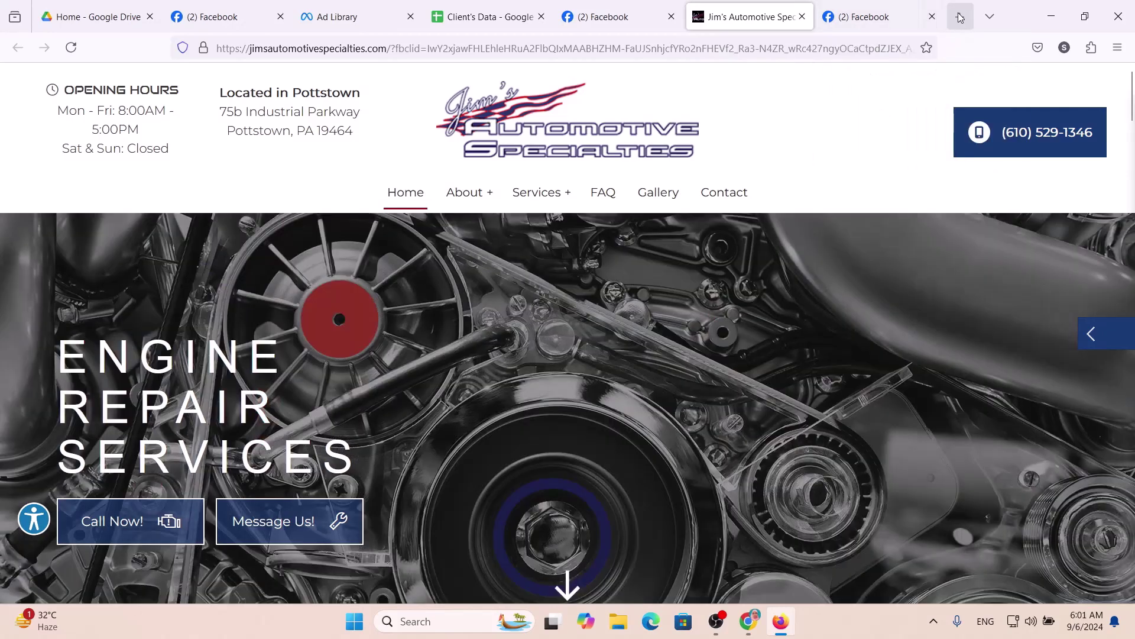
Step: Open whatcms.org in a new browser tab
{"action": "left_click", "coordinate": [960, 16]}
{"action": "type", "text": "what"}
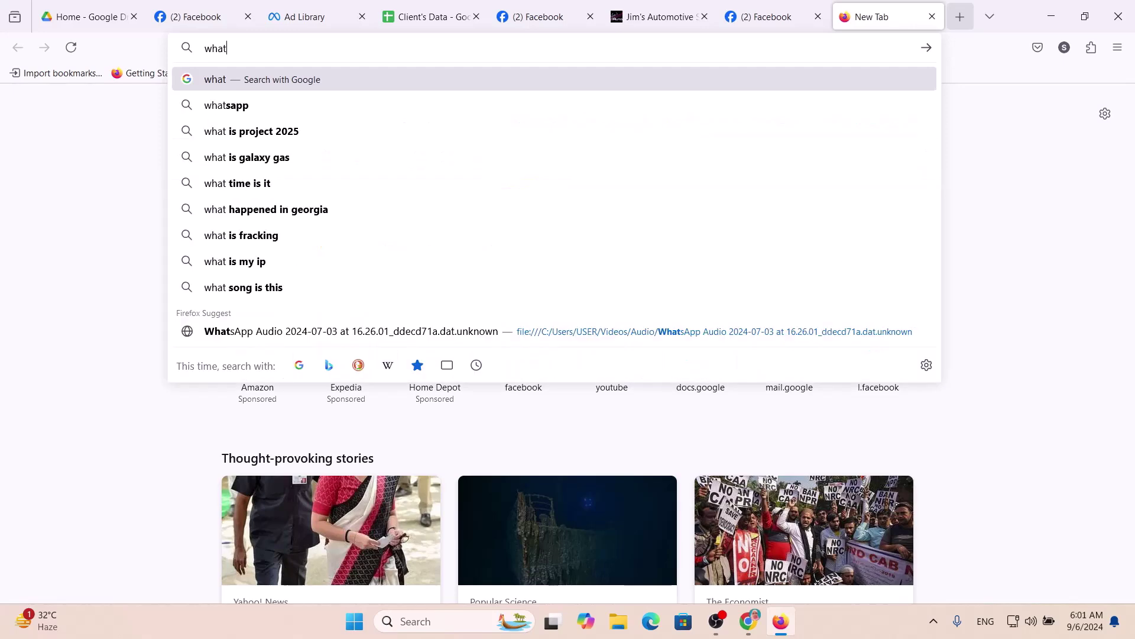
{"action": "type", "text": "c"}
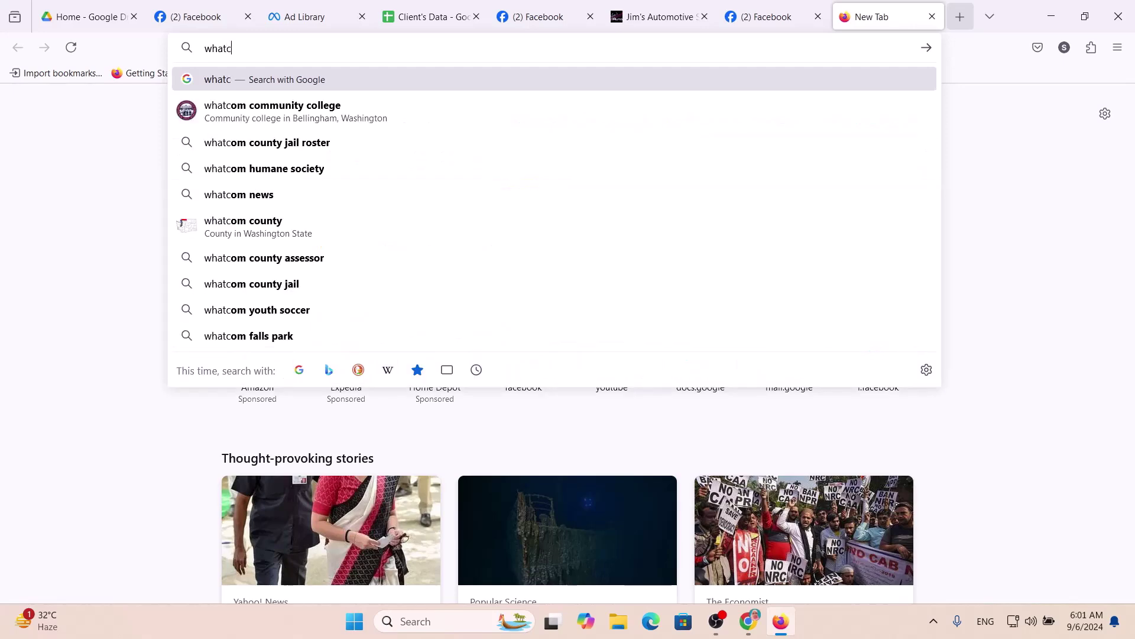
{"action": "type", "text": "sm"}
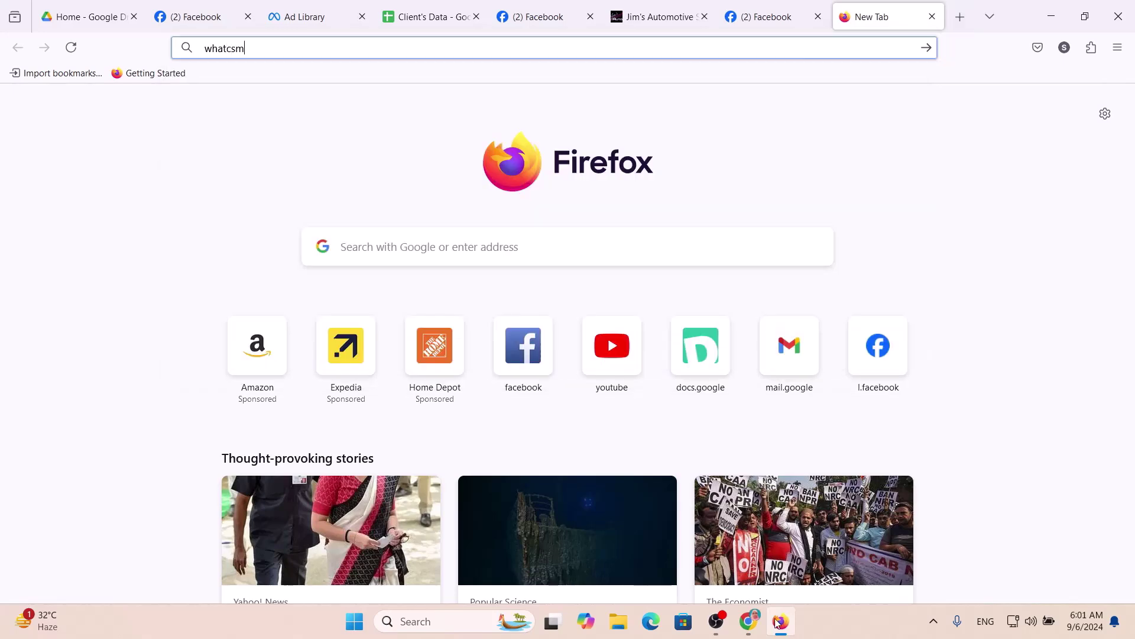
{"action": "key", "text": "BackSpace"}
{"action": "key", "text": "BackSpace"}
{"action": "type", "text": "ms."}
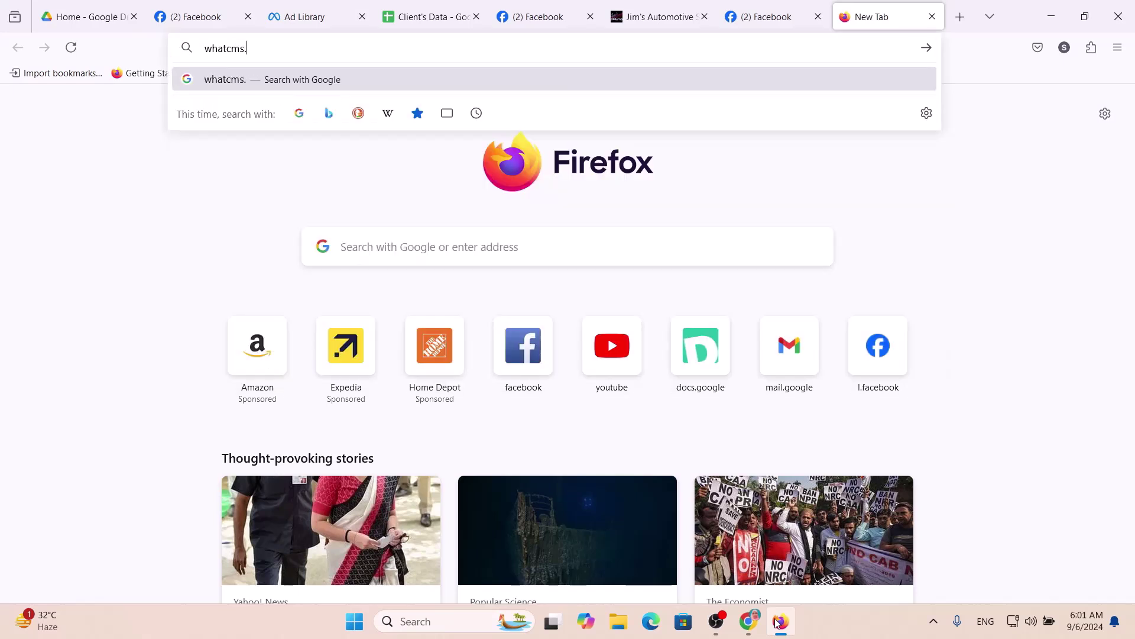
{"action": "type", "text": "org"}
{"action": "key", "text": "Return"}
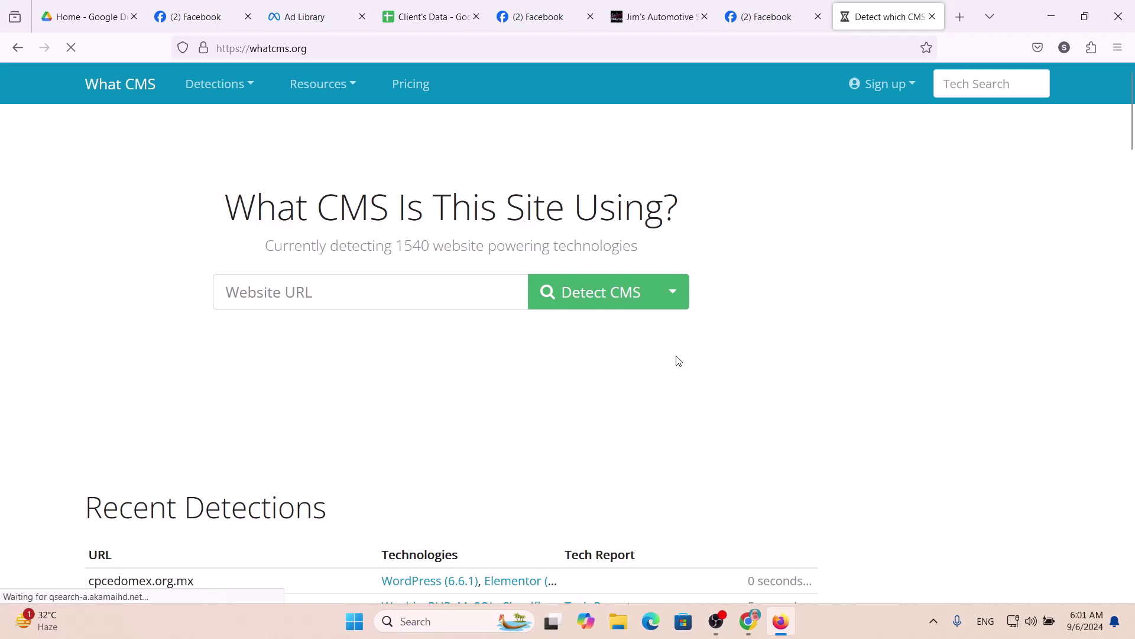
Step: Copy the domain jimsautomotivespecialties.com from the business's website and run a CMS detection on it in What CMS
{"action": "left_click", "coordinate": [633, 5]}
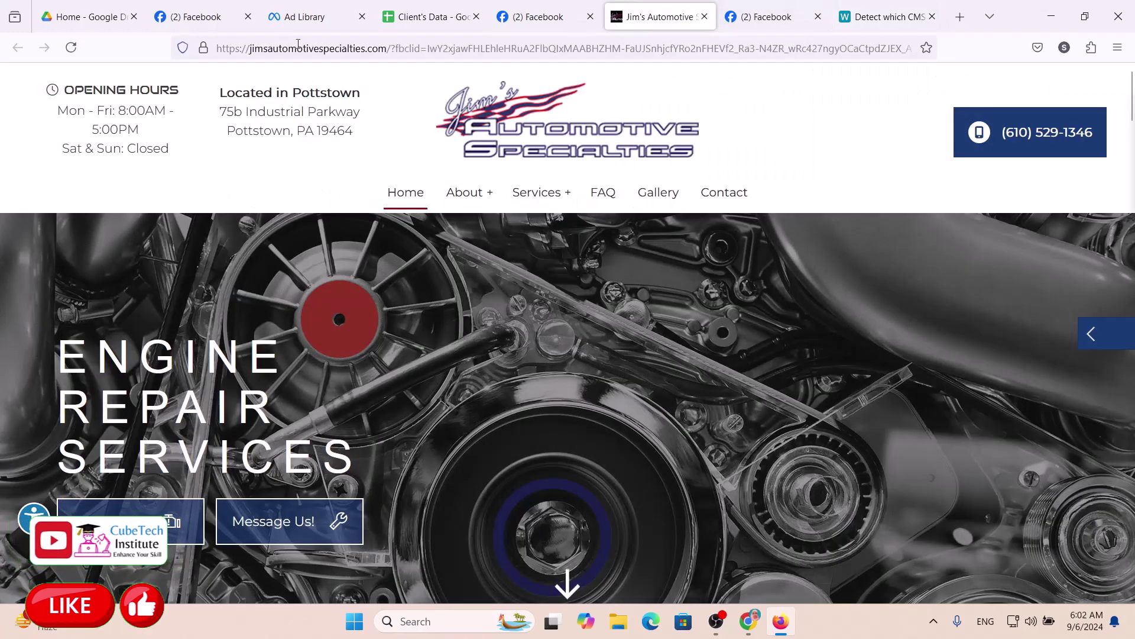
{"action": "left_click", "coordinate": [360, 48]}
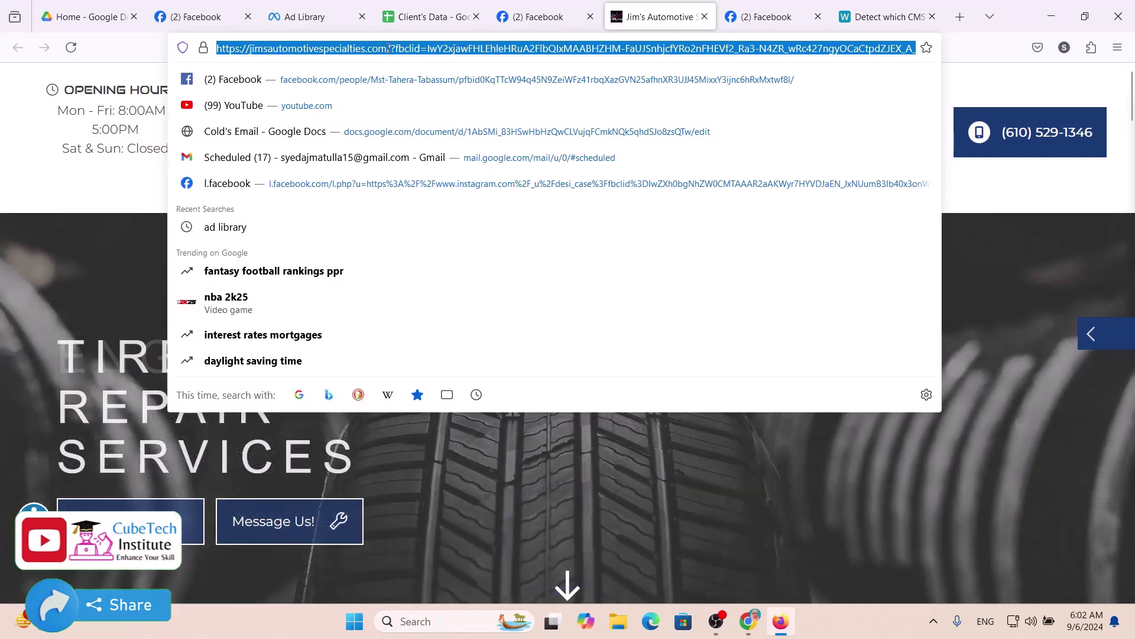
{"action": "left_click_drag", "start_coordinate": [389, 49], "coordinate": [258, 51]}
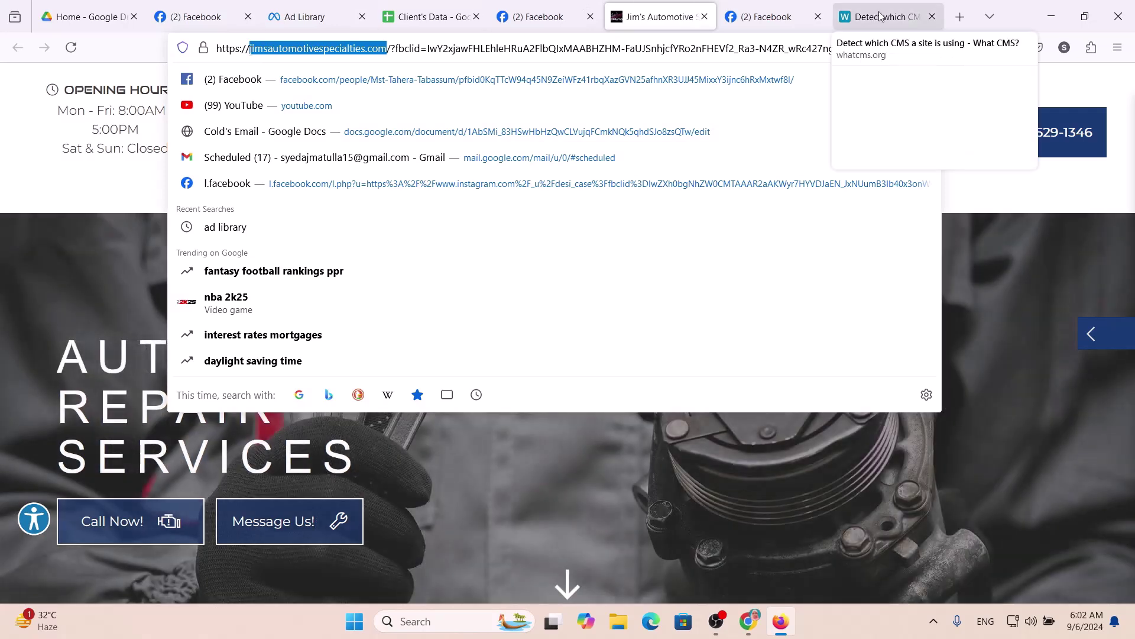
{"action": "left_click", "coordinate": [858, 18]}
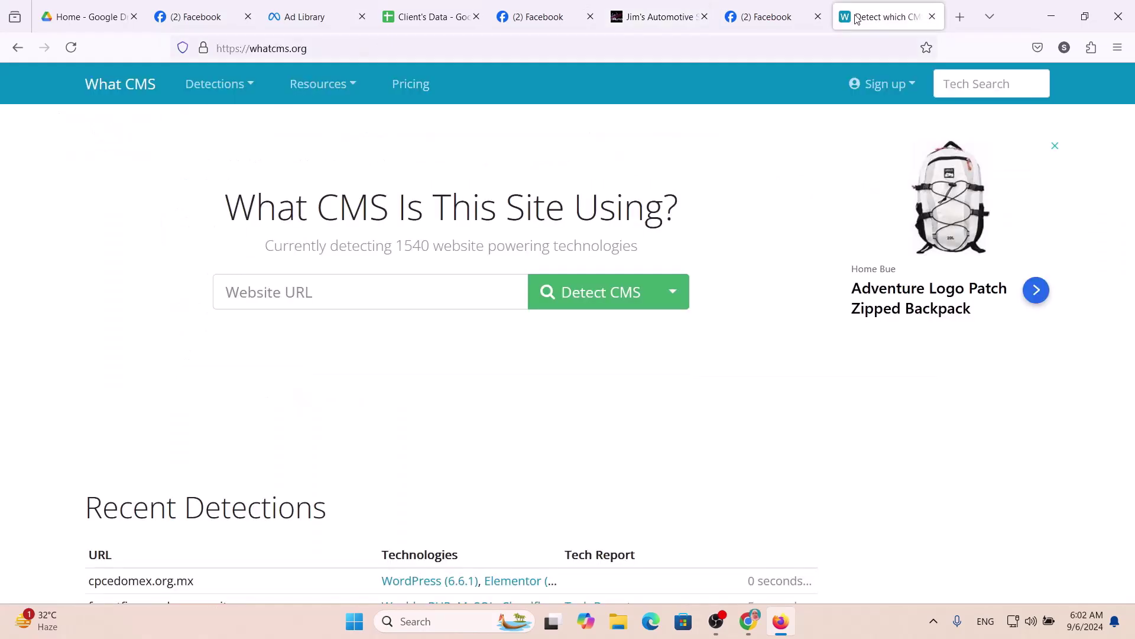
{"action": "left_click", "coordinate": [344, 301]}
{"action": "type", "text": "jimsautomotivespecialties.com"}
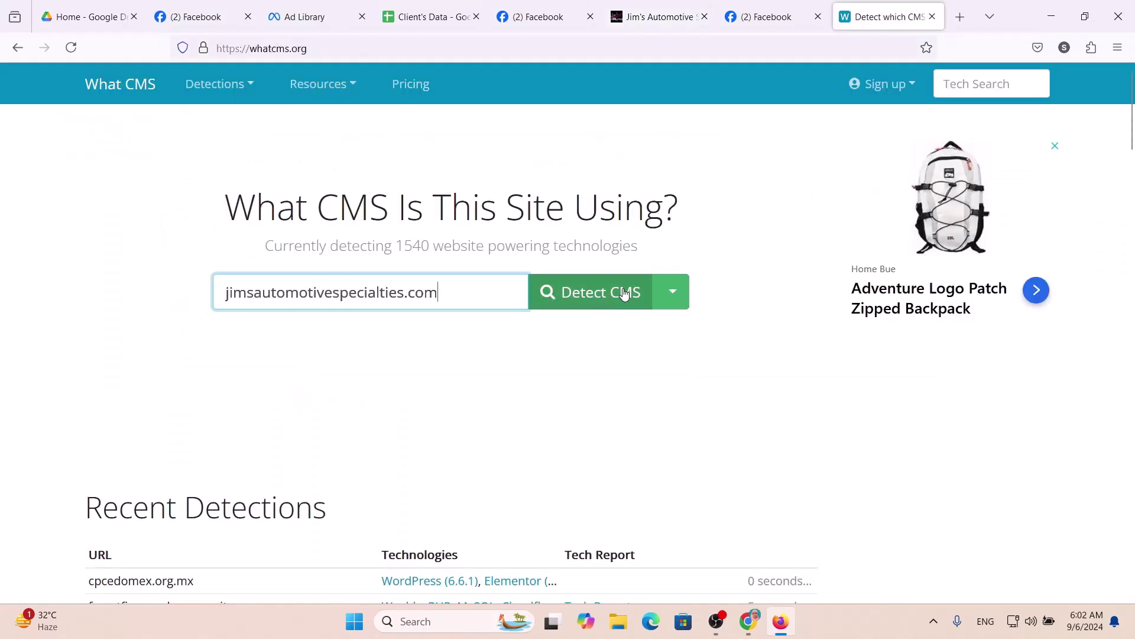
{"action": "left_click", "coordinate": [623, 294]}
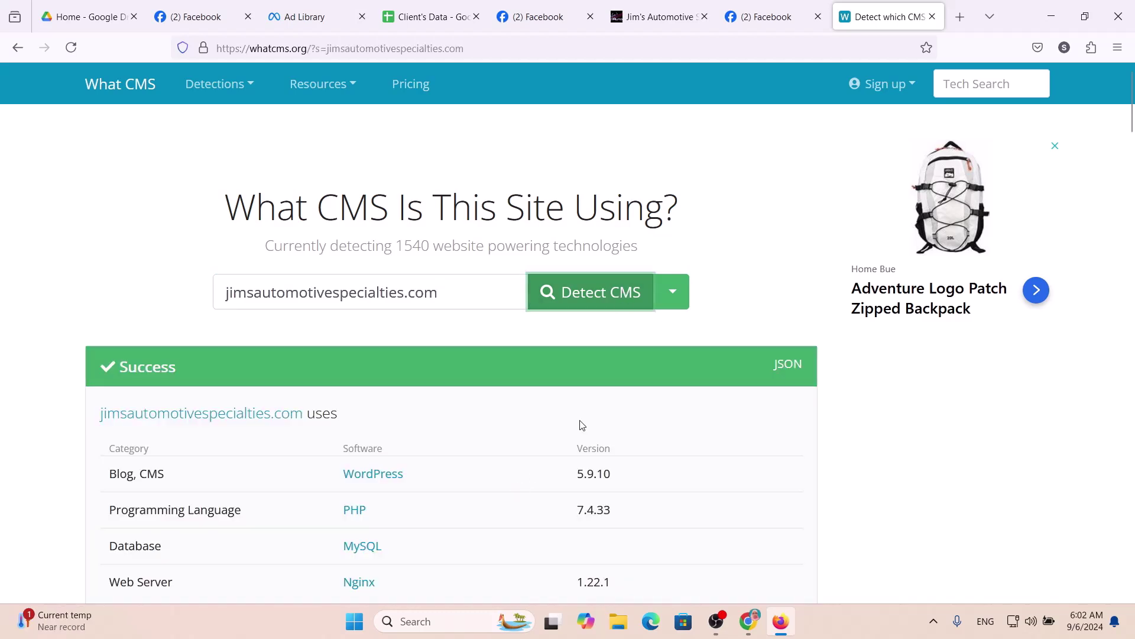
Step: Review the detected software and the social media profiles in the What CMS results for the site
{"action": "scroll", "coordinate": [629, 430], "scroll_direction": "down", "scroll_amount": 3}
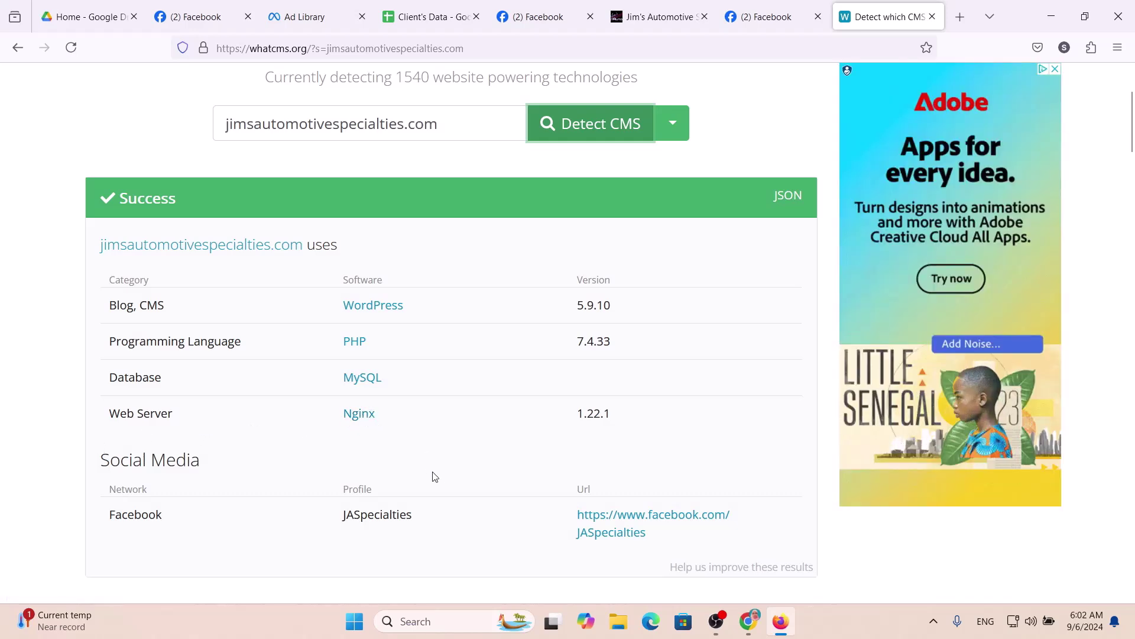
{"action": "scroll", "coordinate": [395, 508], "scroll_direction": "down", "scroll_amount": 2}
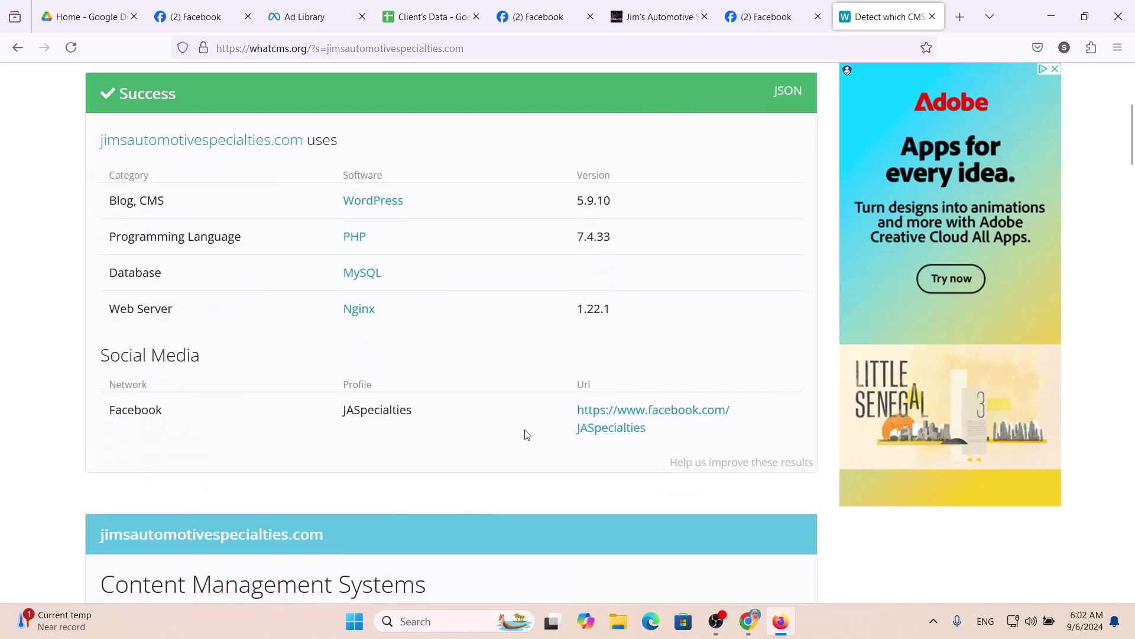
{"action": "scroll", "coordinate": [624, 349], "scroll_direction": "up", "scroll_amount": 5}
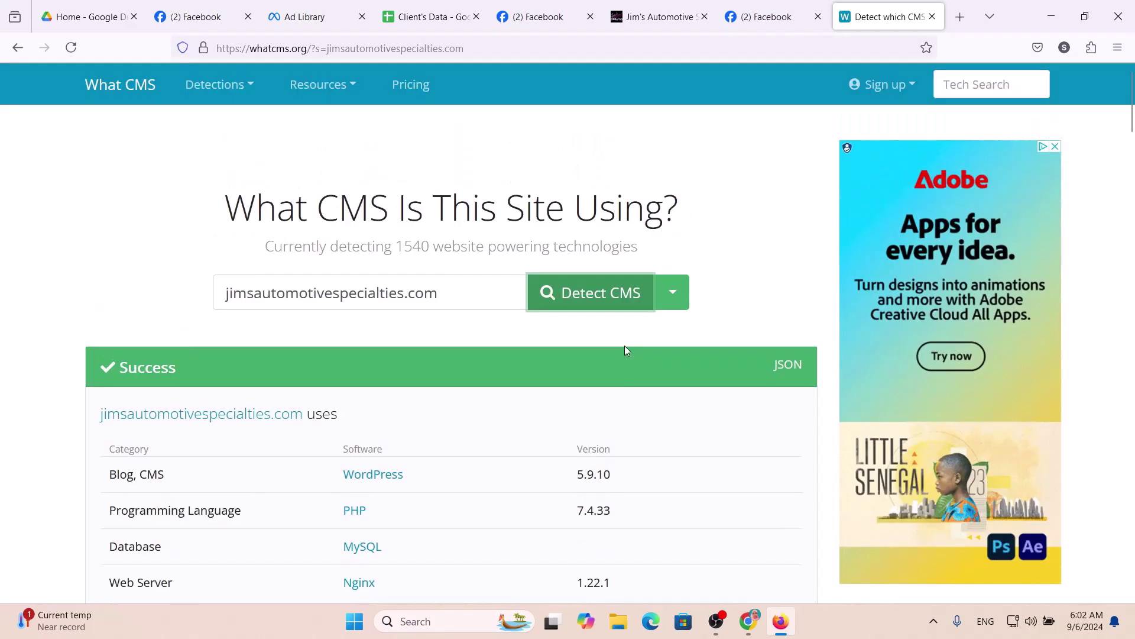
{"action": "scroll", "coordinate": [626, 350], "scroll_direction": "down", "scroll_amount": 2}
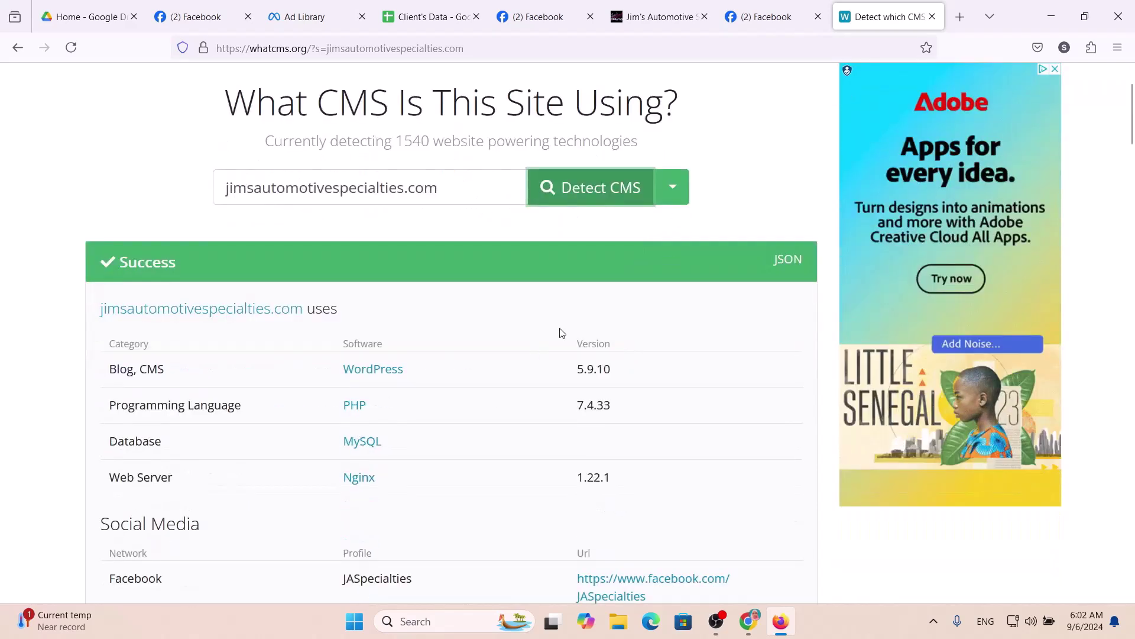
{"action": "scroll", "coordinate": [560, 331], "scroll_direction": "down", "scroll_amount": 1}
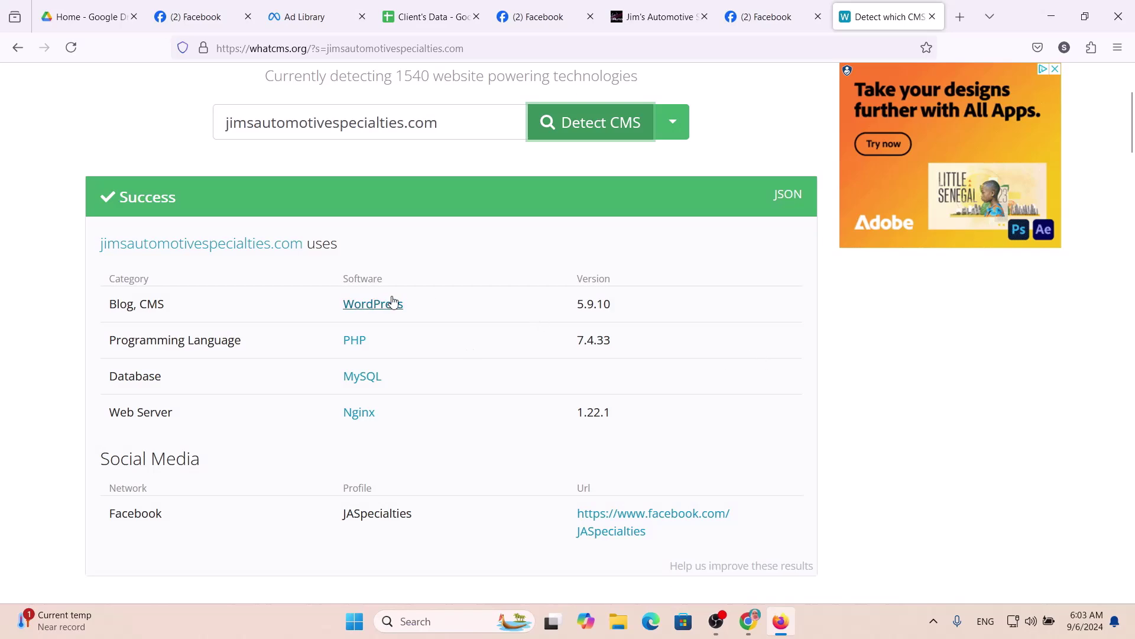
{"action": "scroll", "coordinate": [459, 145], "scroll_direction": "up", "scroll_amount": 3}
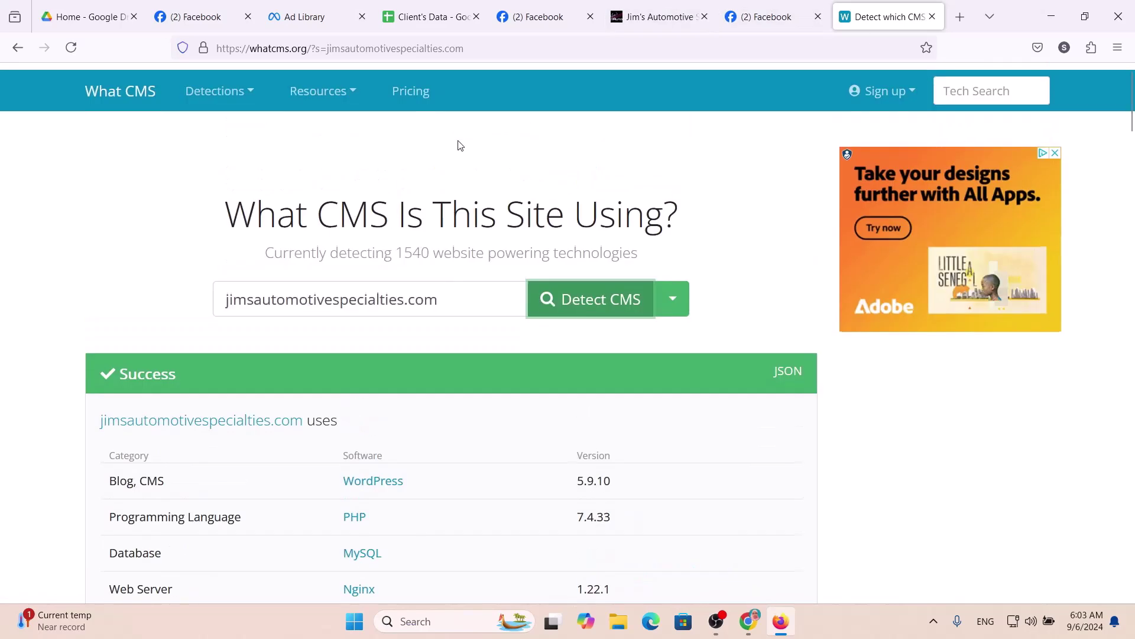
Step: Copy the CMS name "WordPress" from the detection results into Type of Website cell B2 of Client's Data
{"action": "left_click_drag", "start_coordinate": [412, 477], "coordinate": [304, 477]}
{"action": "key", "text": "ctrl+c"}
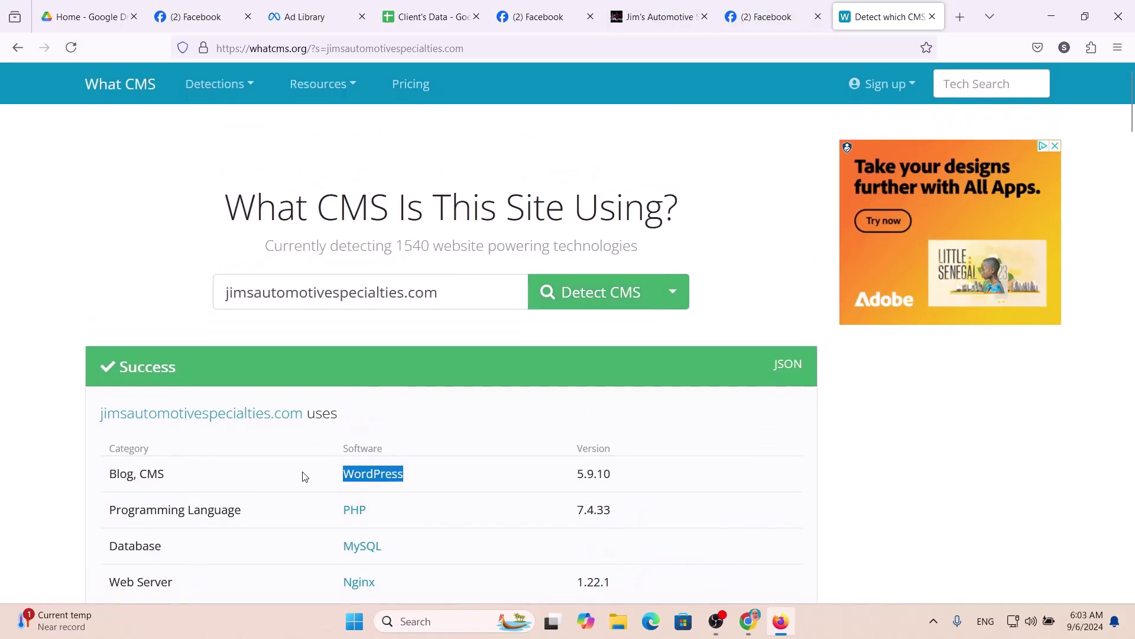
{"action": "key", "text": "ctrl+shift+Tab"}
{"action": "key", "text": "ctrl+shift+Tab"}
{"action": "key", "text": "ctrl+shift+Tab"}
{"action": "key", "text": "ctrl+shift+Tab"}
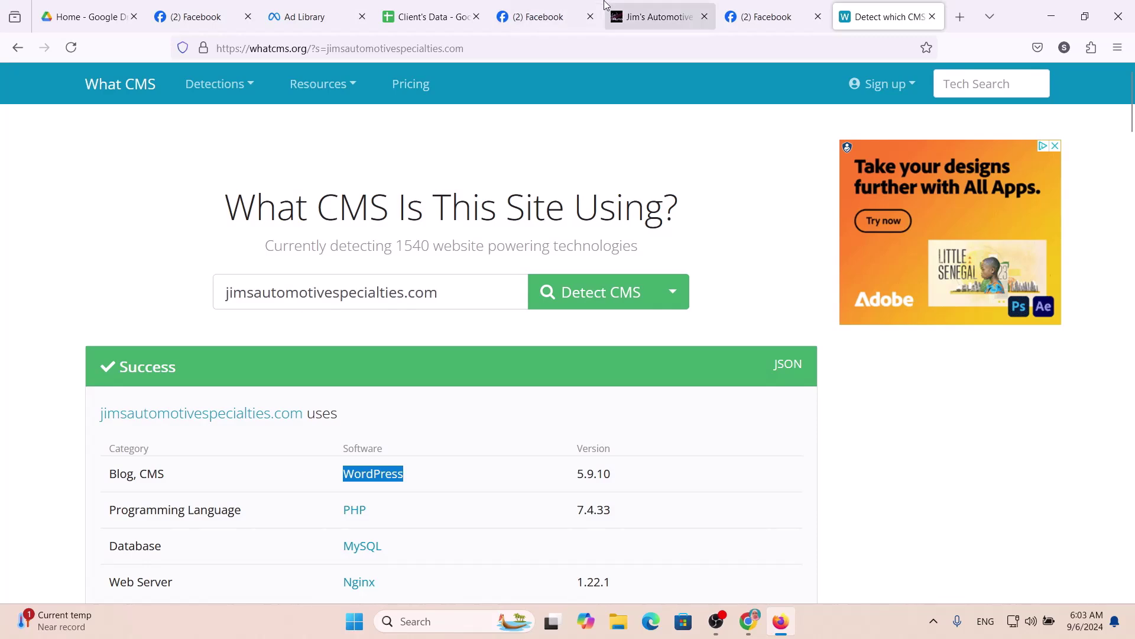
{"action": "left_click", "coordinate": [175, 216]}
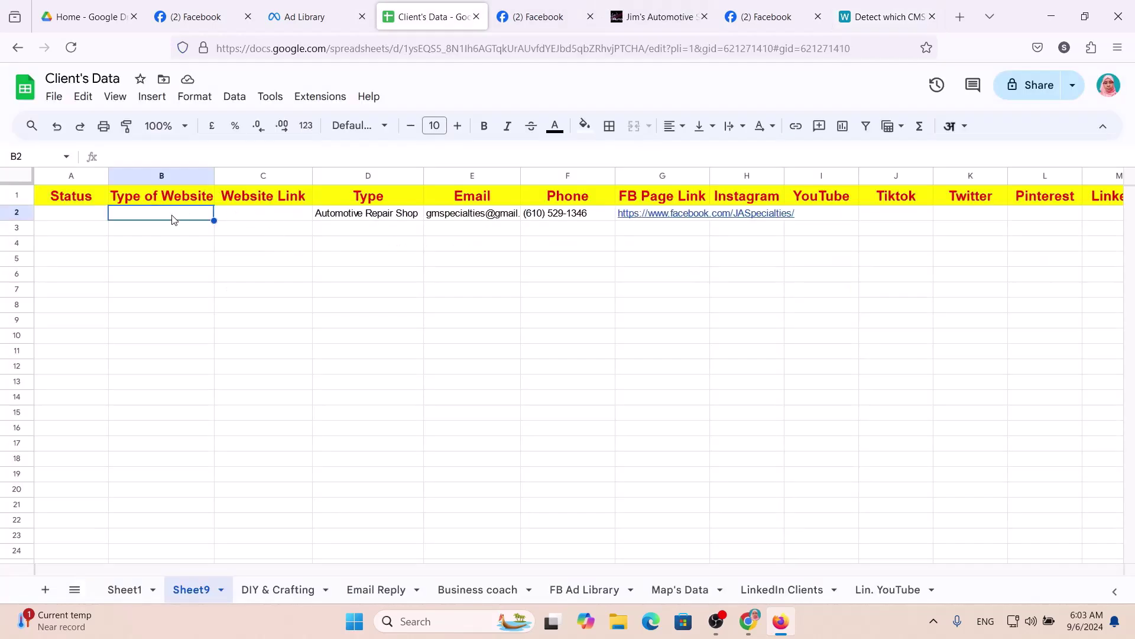
{"action": "key", "text": "ctrl+v"}
Step: Copy the domain jimsautomotivespecialties.com from the business's website into Website Link cell C2 of Client's Data
{"action": "left_click", "coordinate": [648, 12]}
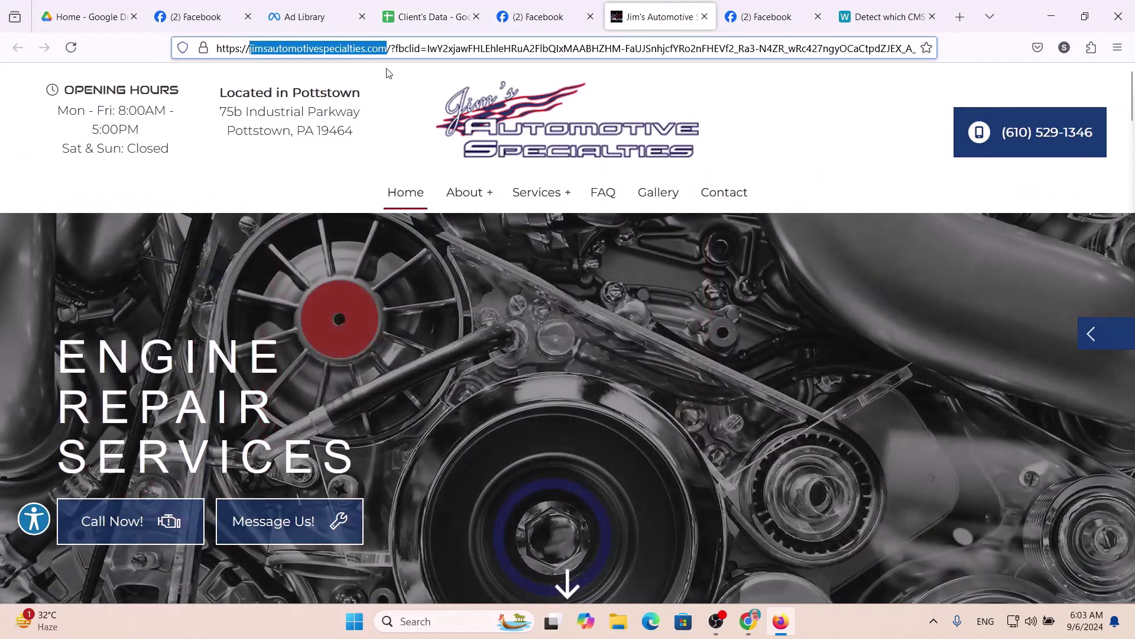
{"action": "left_click", "coordinate": [426, 17]}
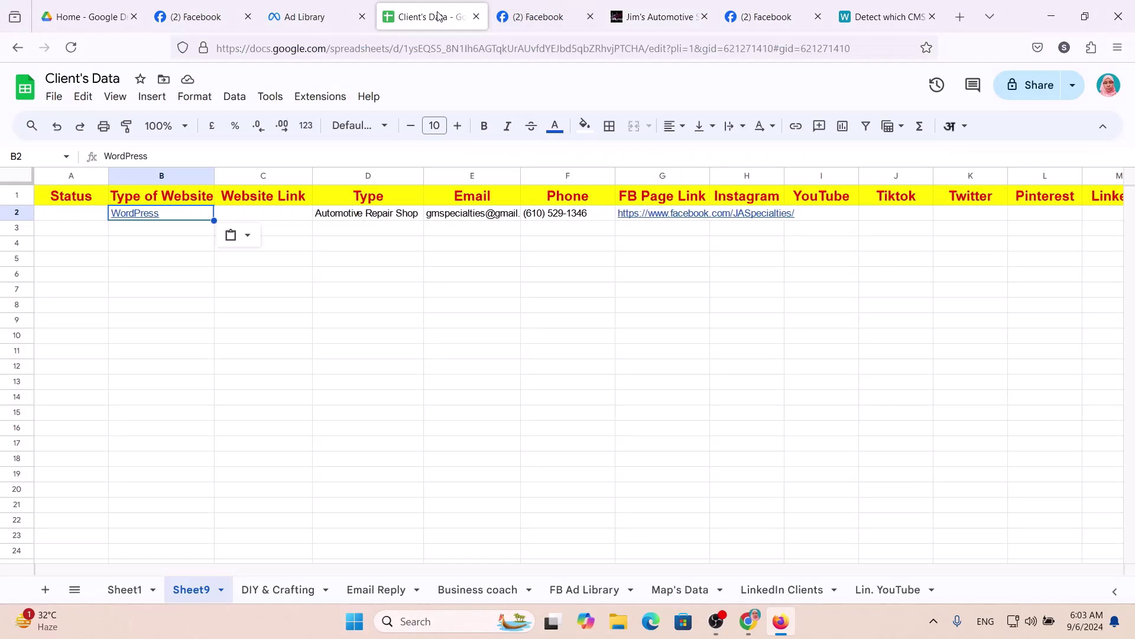
{"action": "left_click", "coordinate": [264, 215]}
{"action": "type", "text": "jimsautomotivespecialties.com"}
Step: Close the Jim's Automotive website and Facebook tabs, and open davesautomotivepa.com in a new tab from the Dave's Automotive Facebook page
{"action": "left_click", "coordinate": [704, 16]}
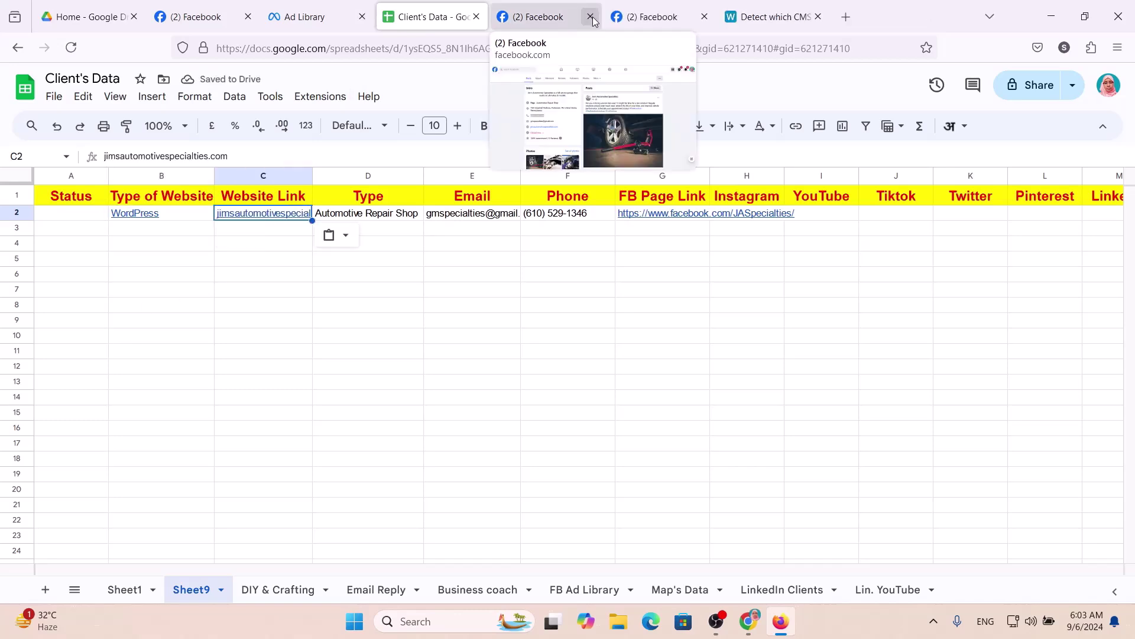
{"action": "left_click", "coordinate": [590, 16]}
{"action": "left_click", "coordinate": [520, 18]}
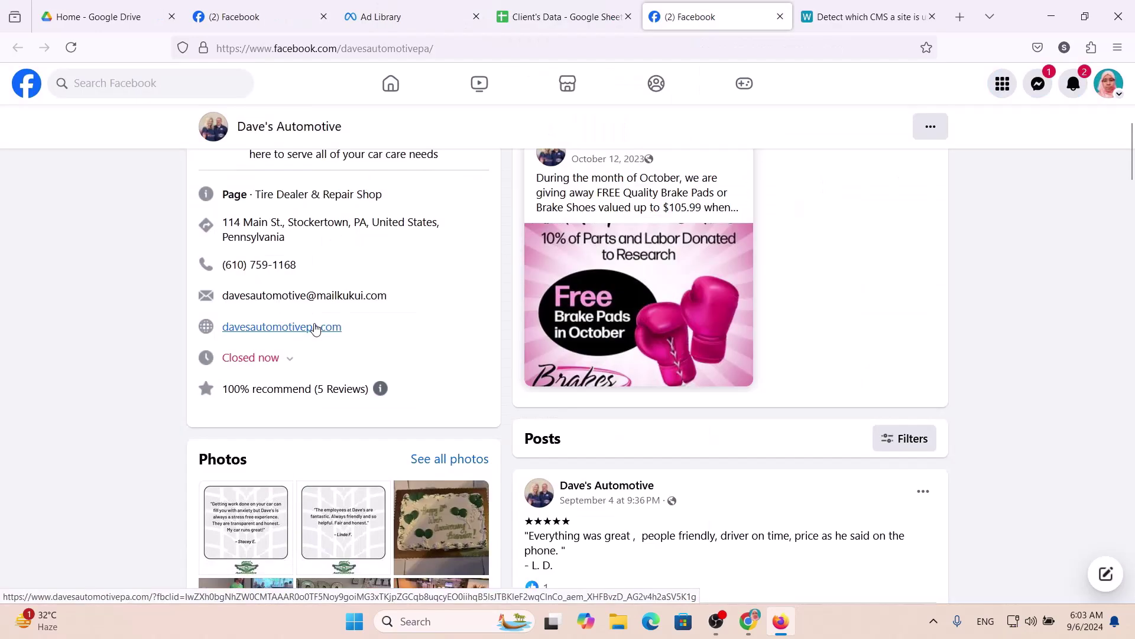
{"action": "right_click", "coordinate": [316, 329]}
{"action": "left_click", "coordinate": [379, 339]}
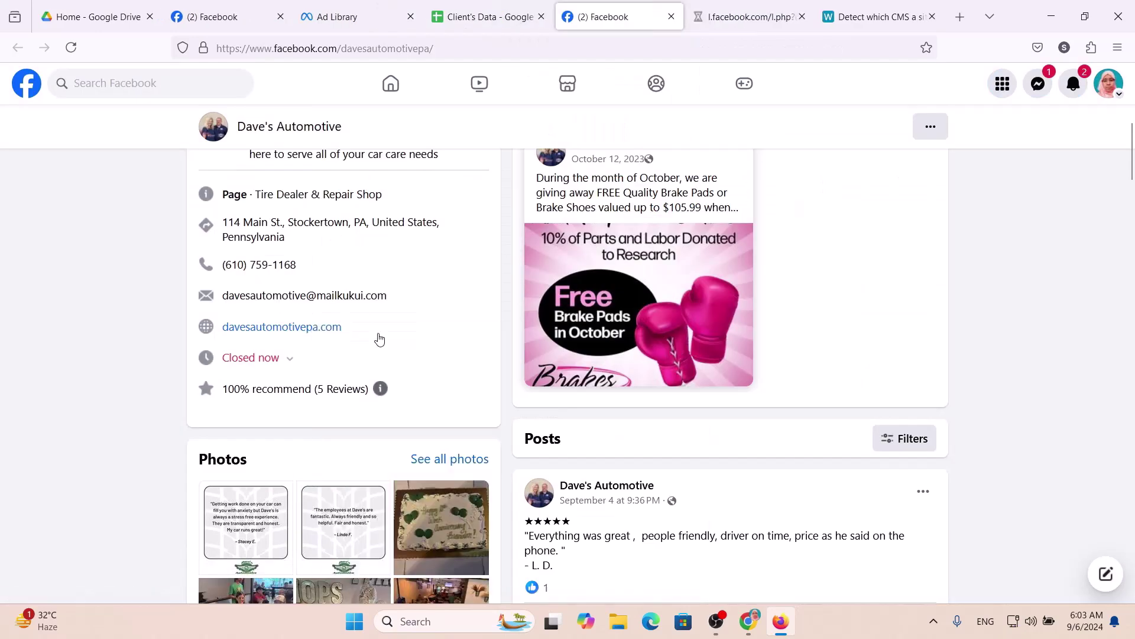
{"action": "left_click", "coordinate": [451, 49]}
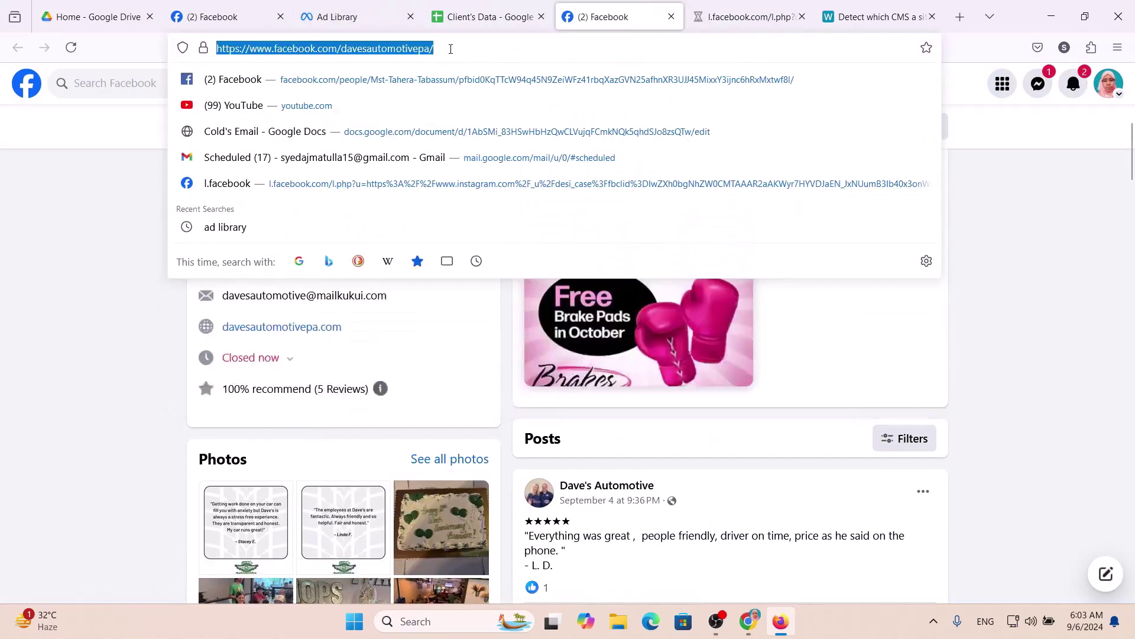
{"action": "left_click", "coordinate": [485, 18]}
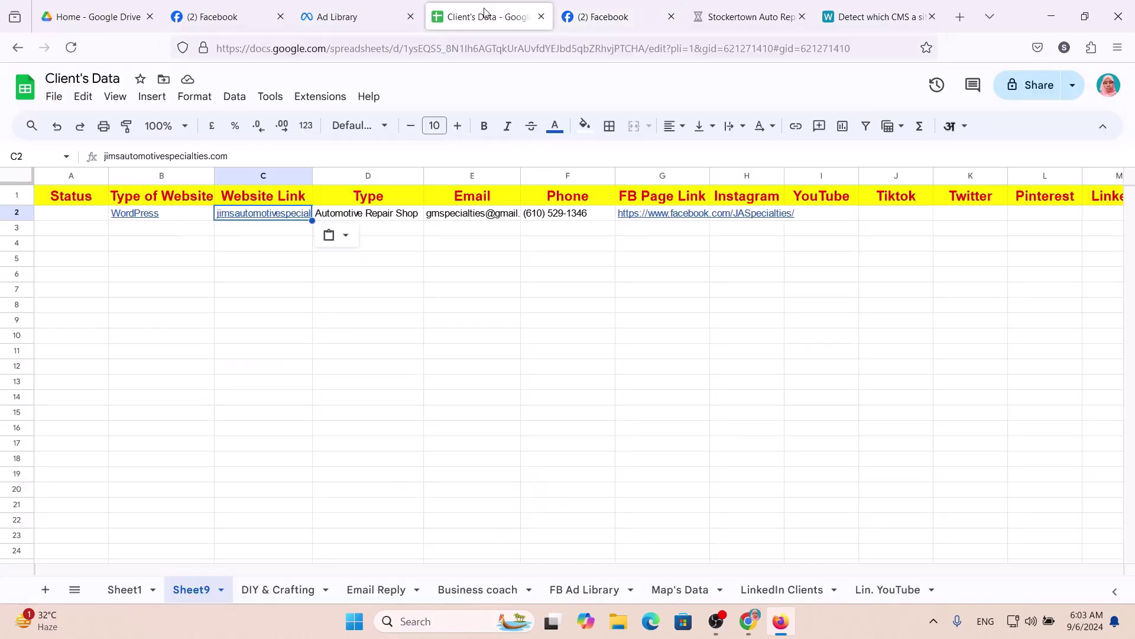
{"action": "left_click", "coordinate": [686, 233]}
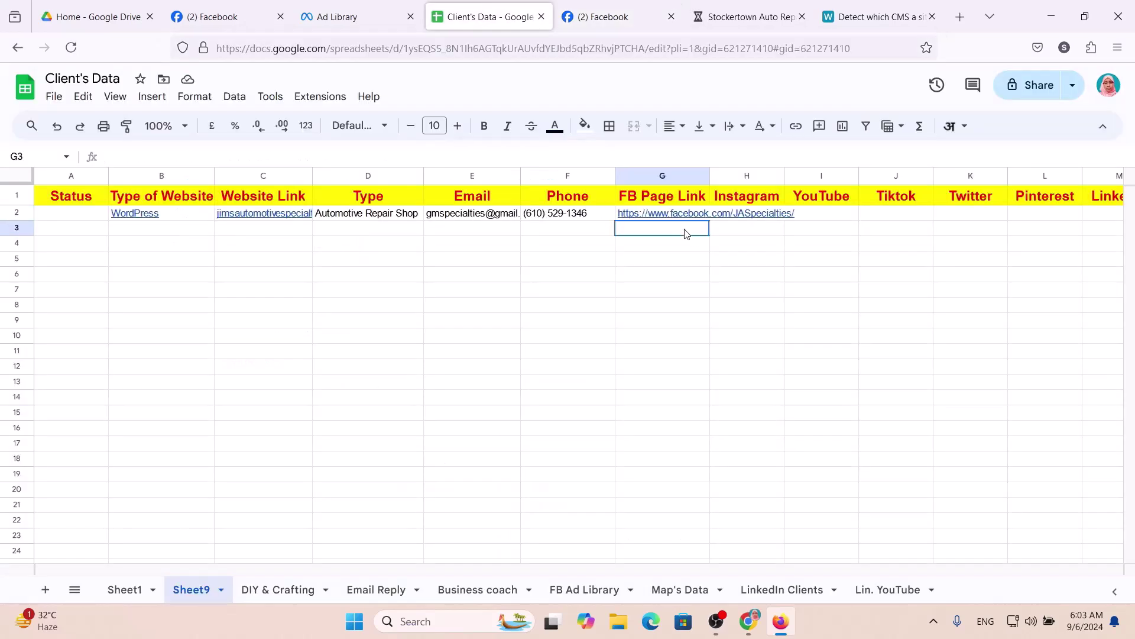
{"action": "type", "text": "https://www.facebook.com/davesautomotivepa/"}
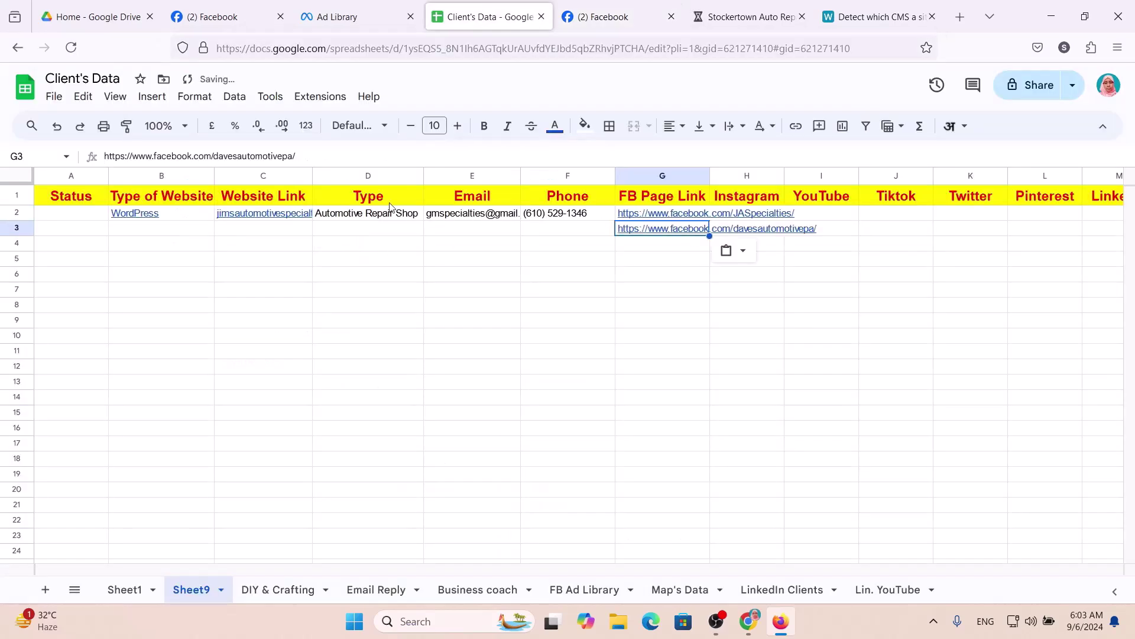
Step: Copy the phone number and e-mail address from the Dave's Automotive Facebook page into Phone cell F3 and Email cell E3
{"action": "left_click", "coordinate": [599, 20]}
{"action": "left_click_drag", "start_coordinate": [305, 270], "coordinate": [231, 265]}
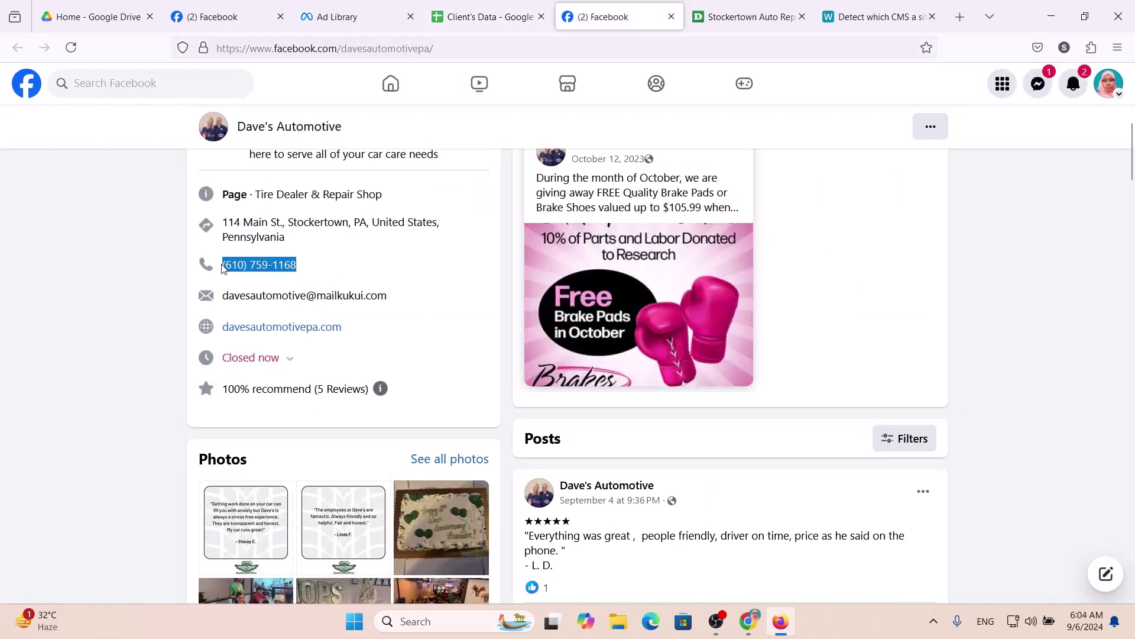
{"action": "left_click_drag", "start_coordinate": [389, 297], "coordinate": [218, 302]}
{"action": "key", "text": "ctrl+c"}
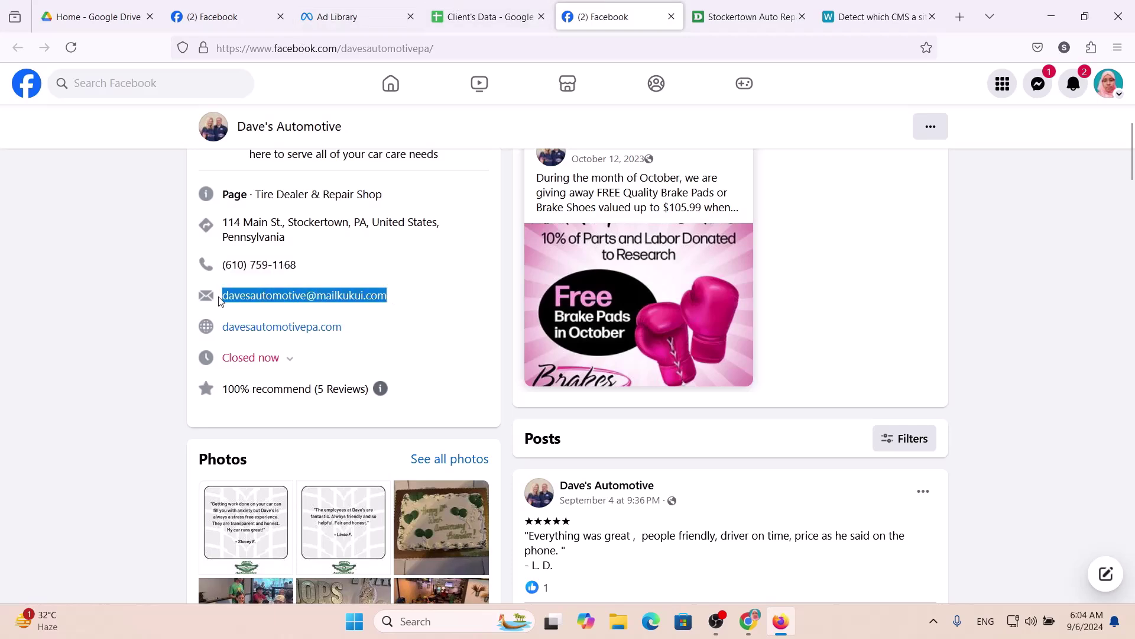
{"action": "left_click", "coordinate": [457, 7]}
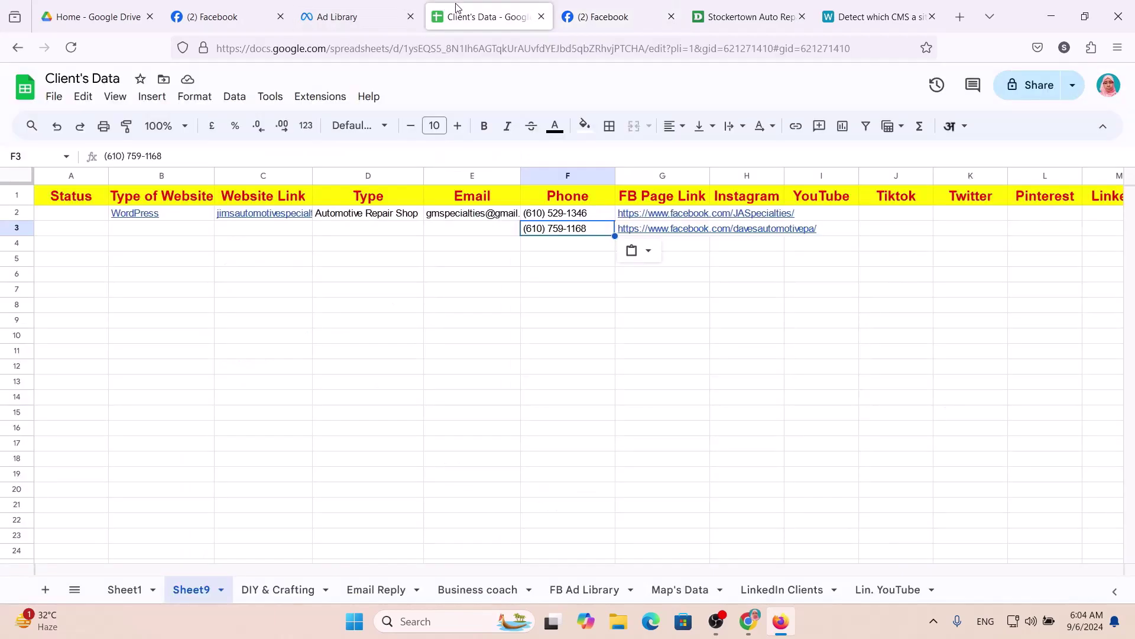
{"action": "left_click", "coordinate": [455, 233]}
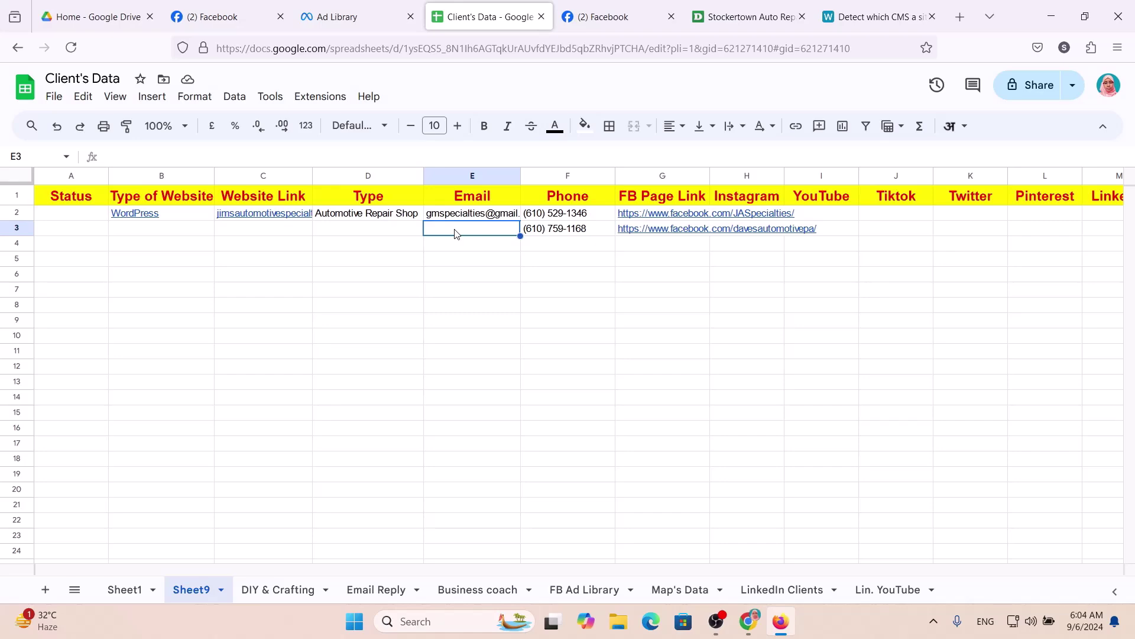
{"action": "key", "text": "ctrl+v"}
Step: Copy the page category "Tire Dealer & Repair Shop" from the Dave's Automotive Facebook page into Type cell D3 of Client's Data
{"action": "left_click", "coordinate": [606, 13]}
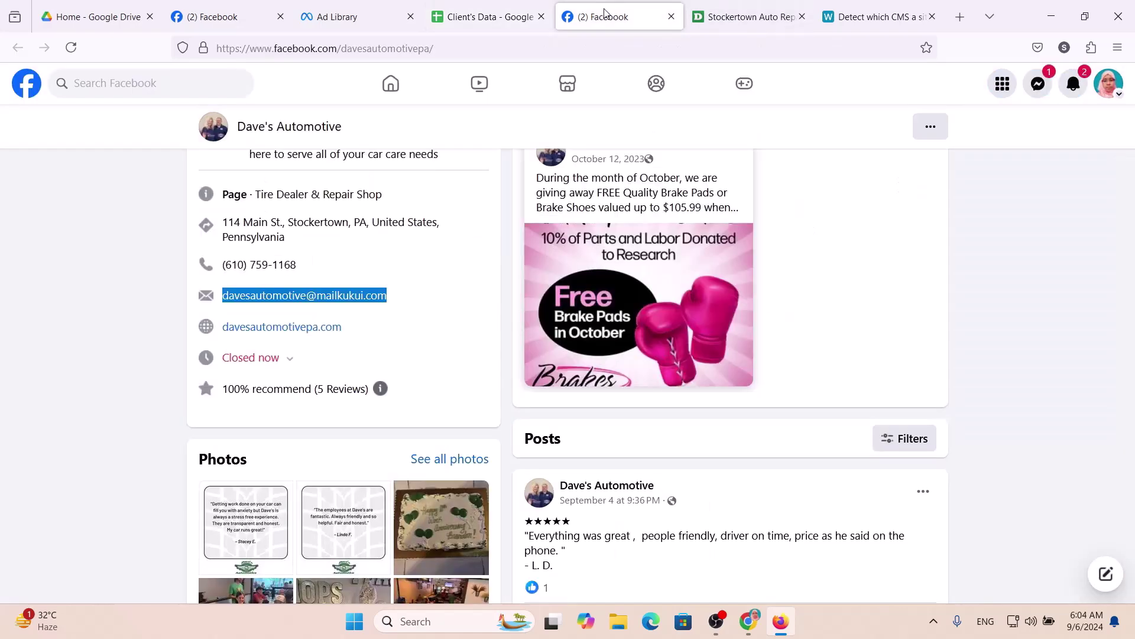
{"action": "left_click", "coordinate": [393, 197]}
{"action": "left_click_drag", "start_coordinate": [269, 224], "coordinate": [271, 208]}
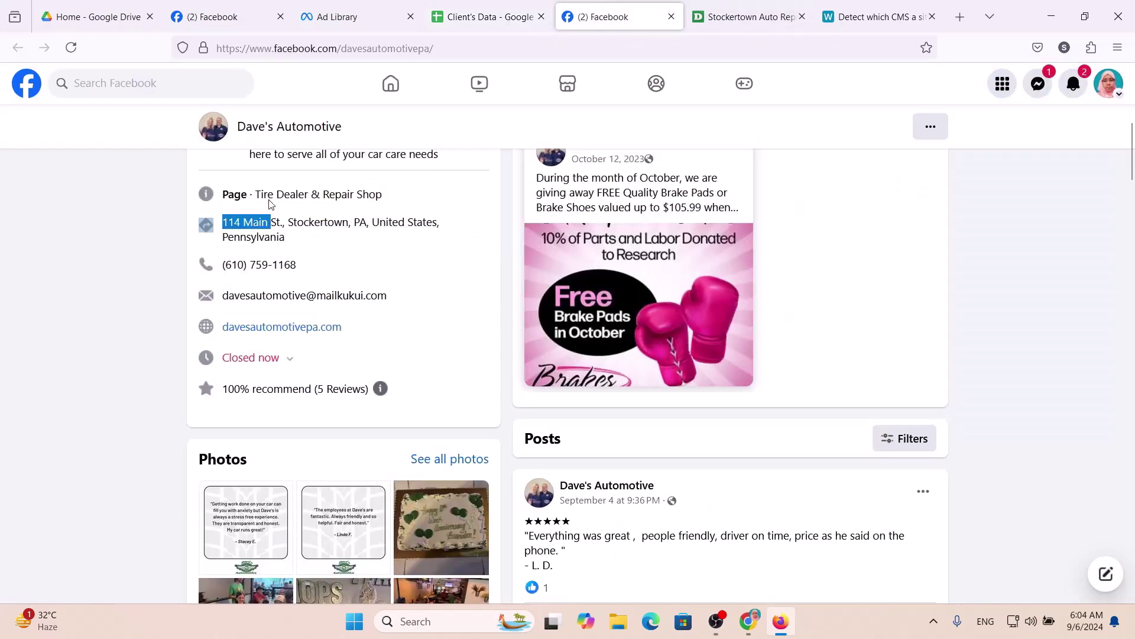
{"action": "left_click_drag", "start_coordinate": [382, 195], "coordinate": [253, 194]}
{"action": "key", "text": "ctrl+c"}
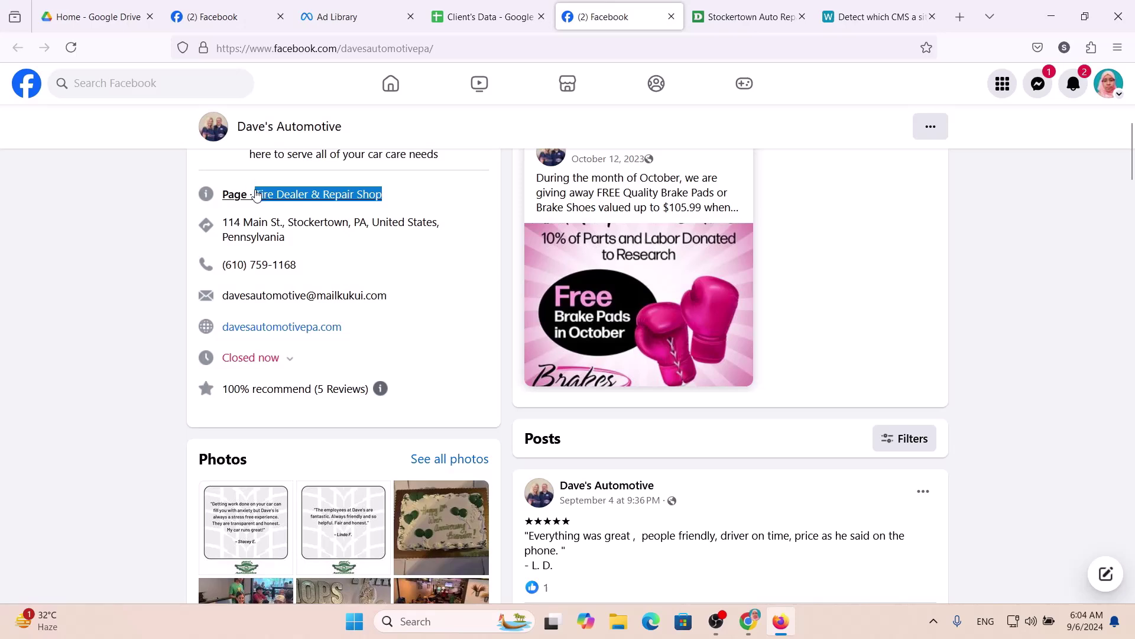
{"action": "left_click", "coordinate": [482, 16]}
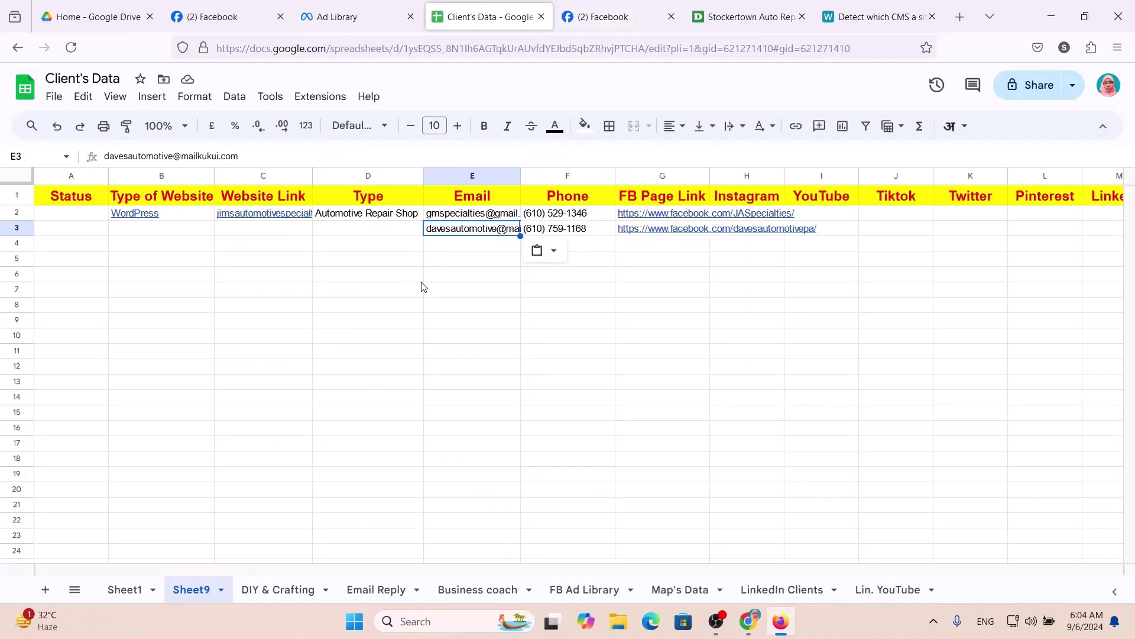
{"action": "left_click", "coordinate": [393, 231]}
{"action": "key", "text": "ctrl+v"}
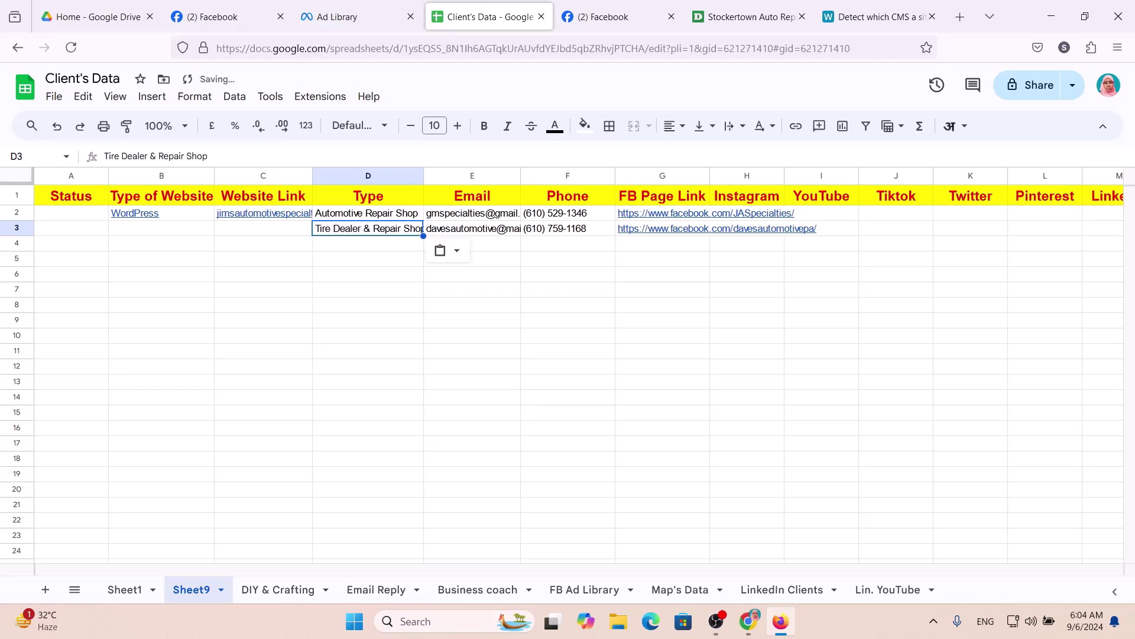
{"action": "key", "text": "Left"}
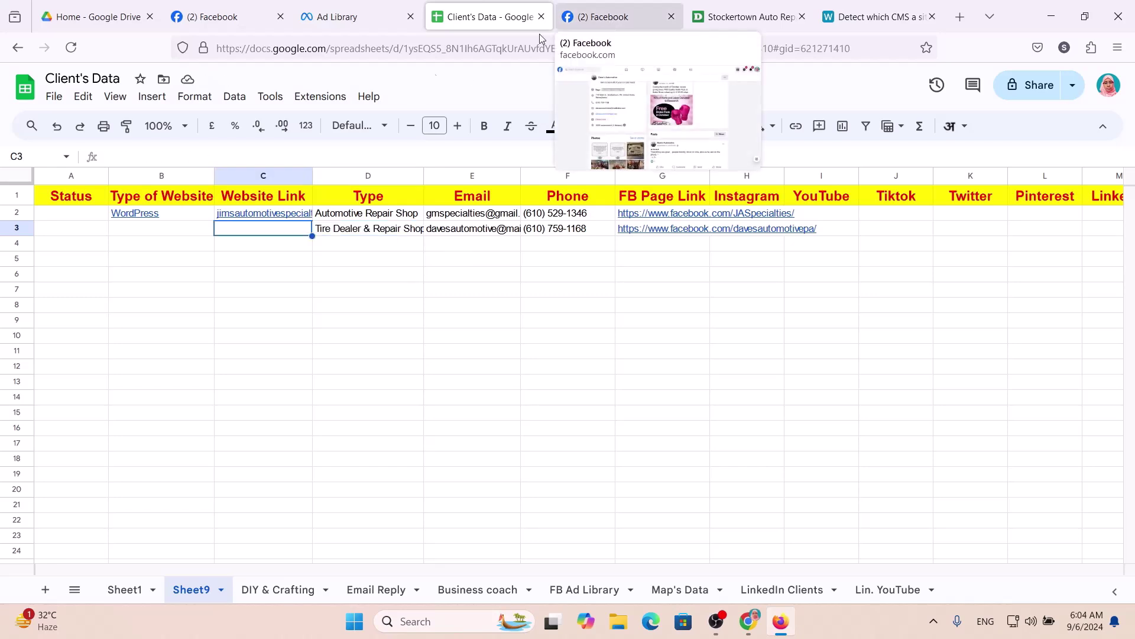
Step: Dismiss the subscription pop-up on the Dave's Automotive website, copy the domain davesautomotivepa.com and run a CMS detection on it in What CMS
{"action": "left_click", "coordinate": [744, 15]}
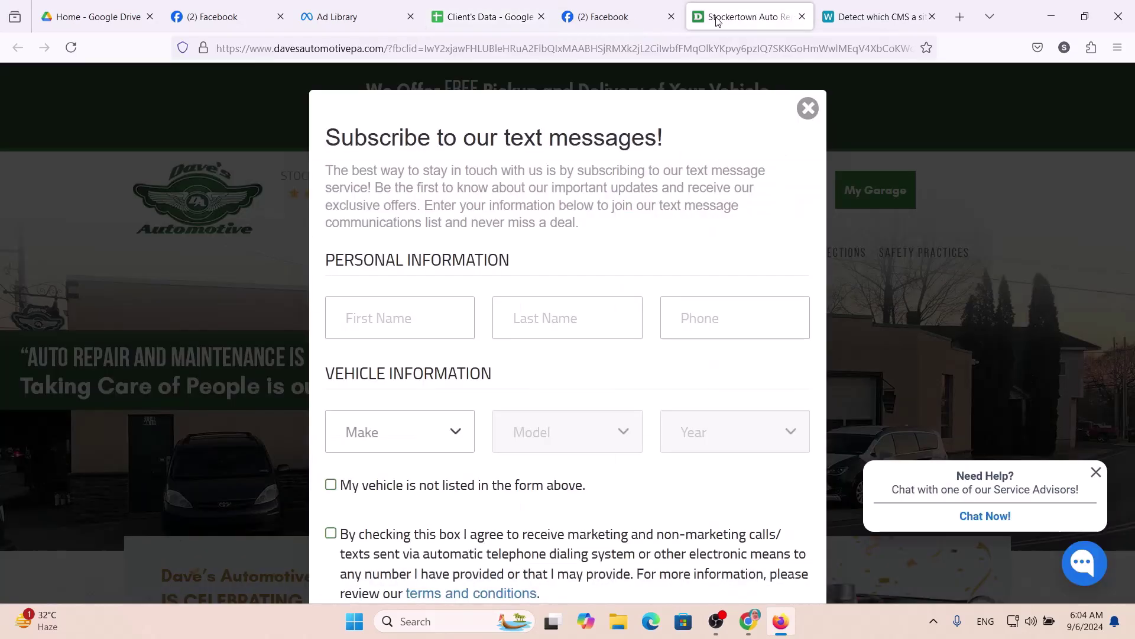
{"action": "left_click", "coordinate": [808, 109]}
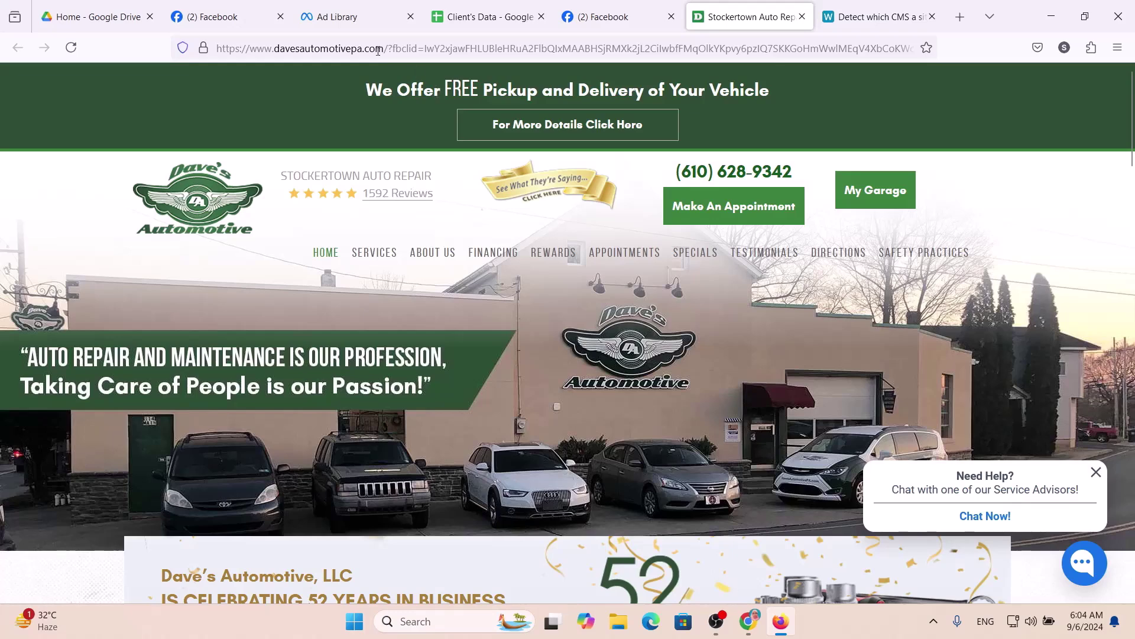
{"action": "left_click_drag", "start_coordinate": [386, 51], "coordinate": [273, 52]}
{"action": "key", "text": "ctrl+c"}
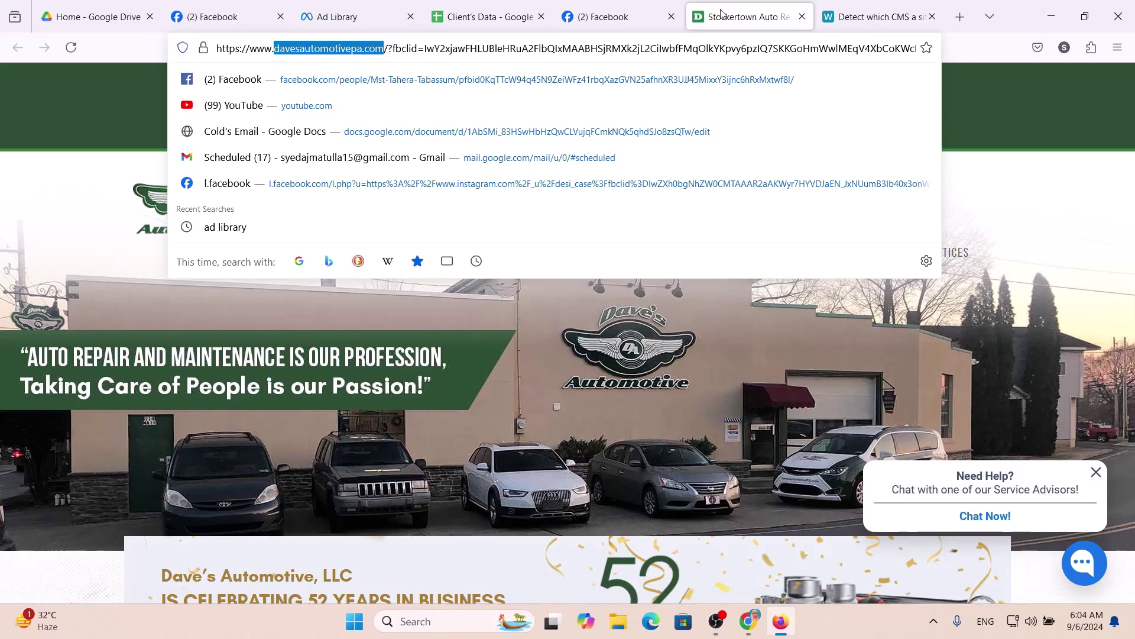
{"action": "left_click", "coordinate": [890, 8]}
{"action": "left_click_drag", "start_coordinate": [439, 293], "coordinate": [176, 296]}
{"action": "key", "text": "ctrl+v"}
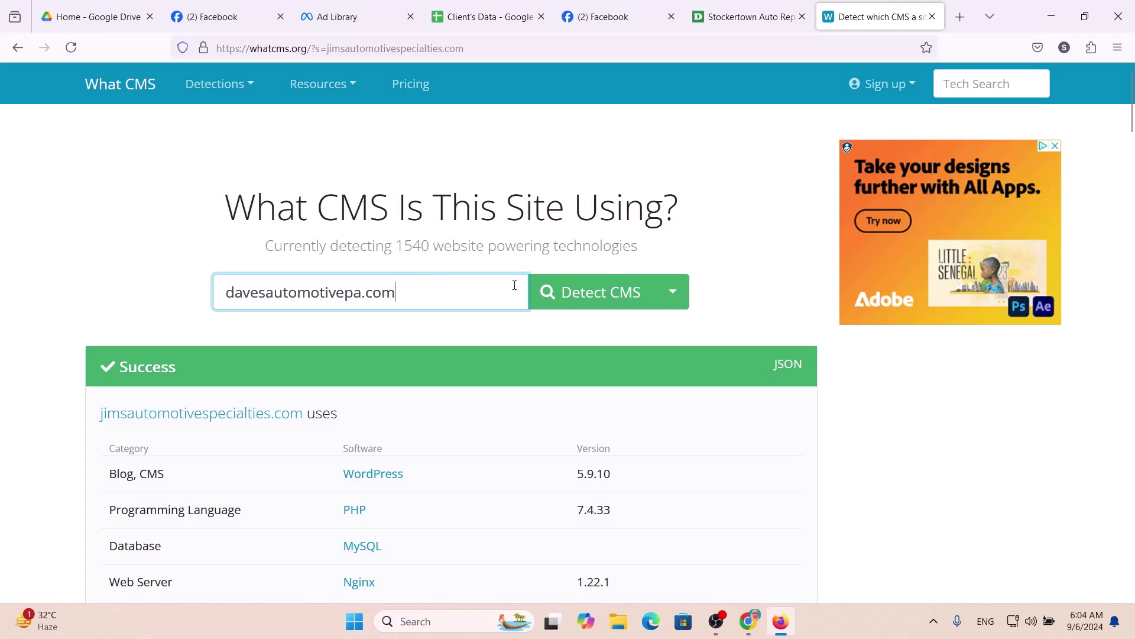
{"action": "left_click", "coordinate": [589, 293]}
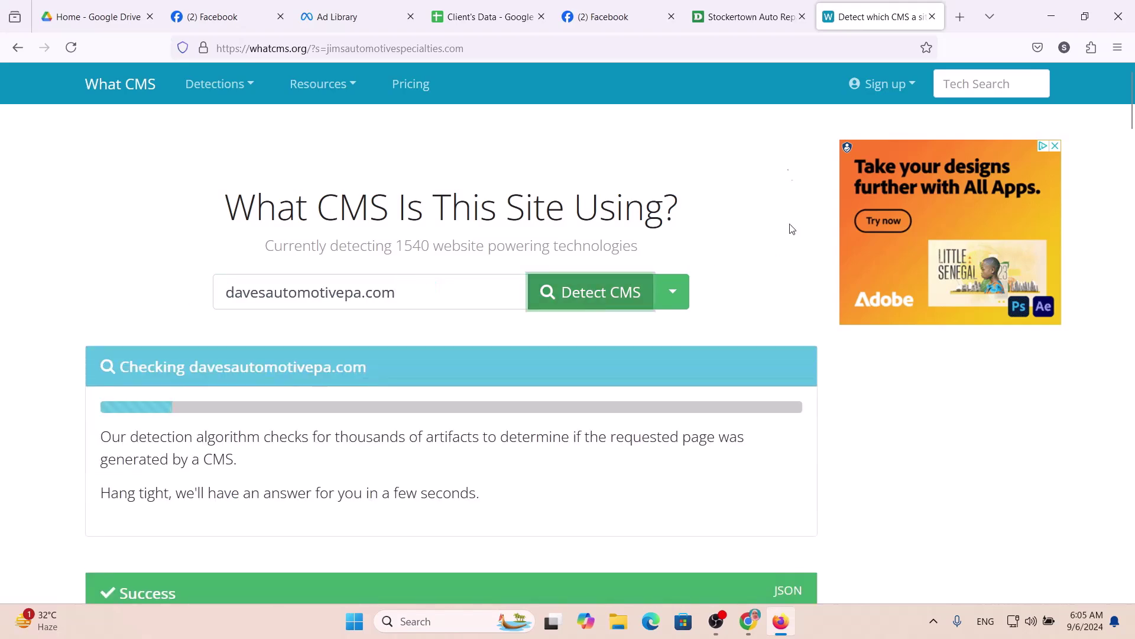
Step: Look through the Dave's Automotive website down to its footer, closing the chat prompt, and open its About Us page
{"action": "left_click", "coordinate": [746, 17]}
{"action": "scroll", "coordinate": [601, 397], "scroll_direction": "down", "scroll_amount": 20}
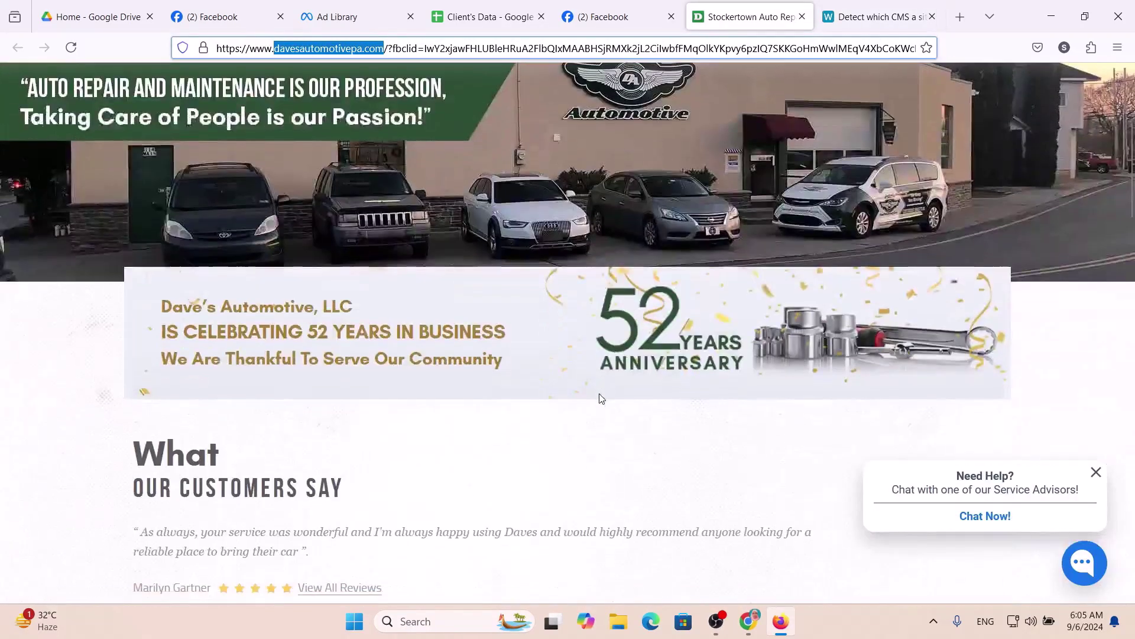
{"action": "scroll", "coordinate": [601, 398], "scroll_direction": "down", "scroll_amount": 10}
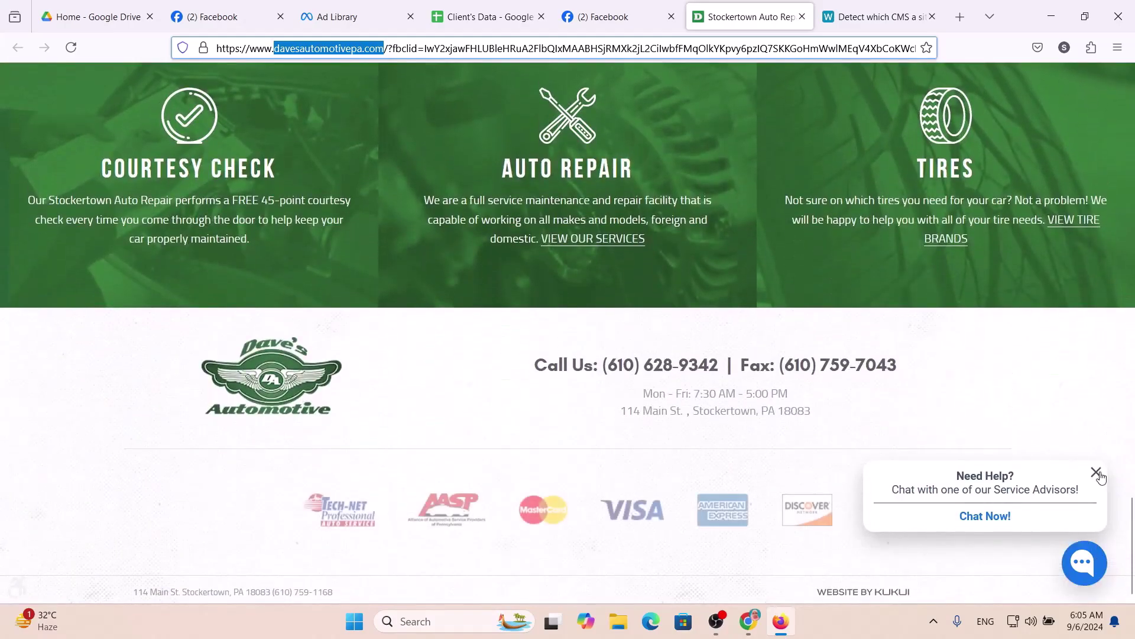
{"action": "left_click", "coordinate": [1097, 471]}
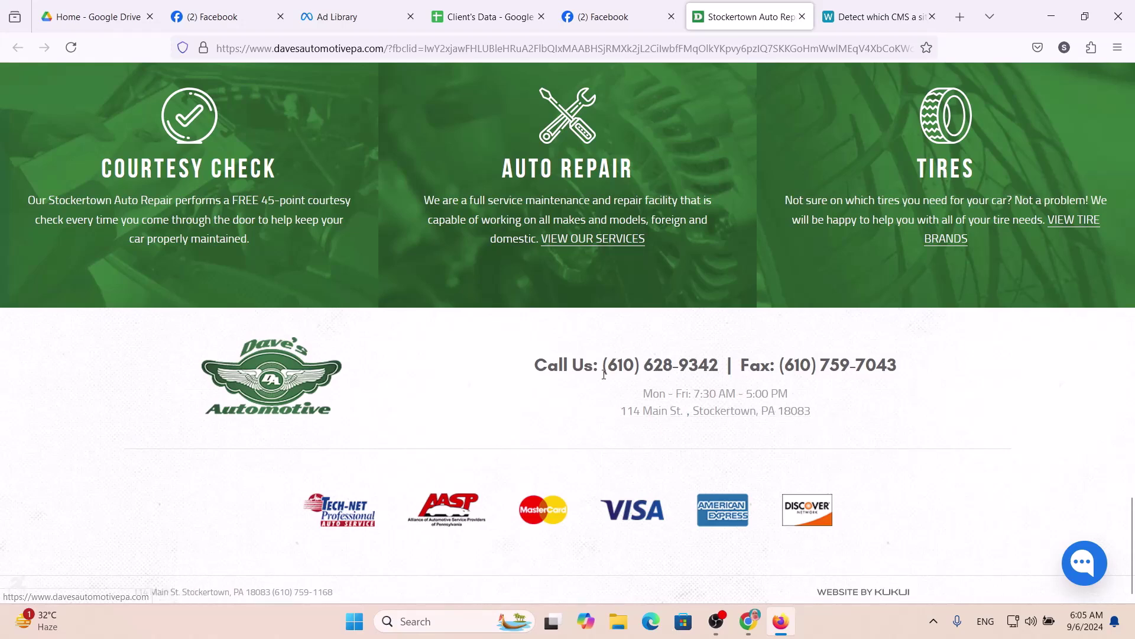
{"action": "scroll", "coordinate": [604, 373], "scroll_direction": "up", "scroll_amount": 5}
{"action": "scroll", "coordinate": [604, 374], "scroll_direction": "up", "scroll_amount": 10}
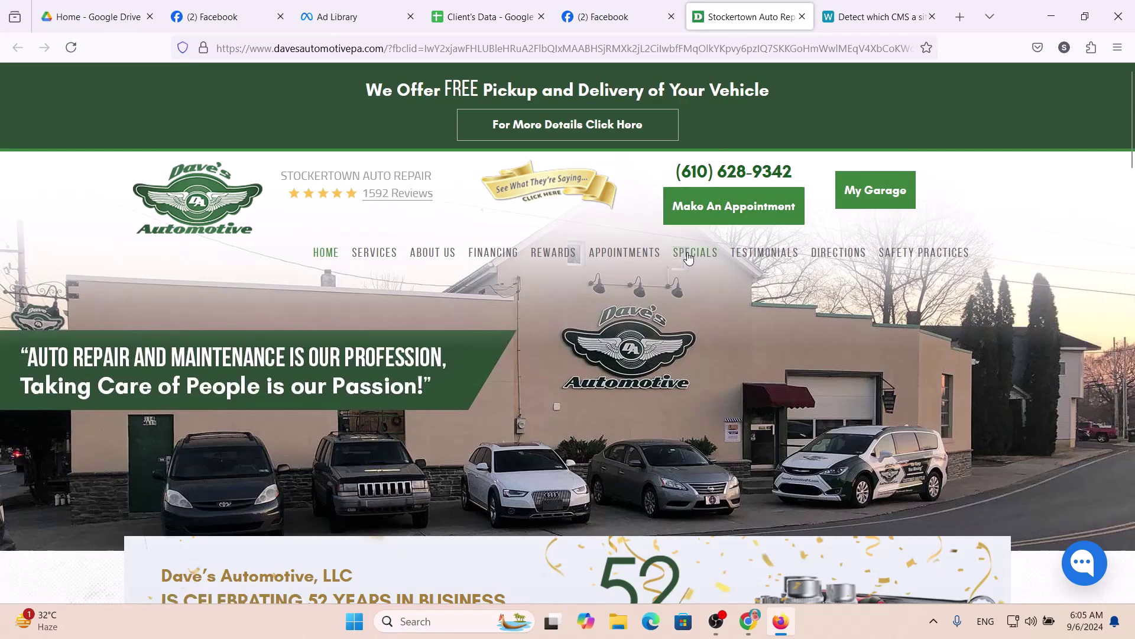
{"action": "scroll", "coordinate": [775, 314], "scroll_direction": "down", "scroll_amount": 1}
{"action": "scroll", "coordinate": [775, 314], "scroll_direction": "down", "scroll_amount": 10}
{"action": "scroll", "coordinate": [775, 319], "scroll_direction": "up", "scroll_amount": 12}
{"action": "mouse_move", "coordinate": [392, 267]}
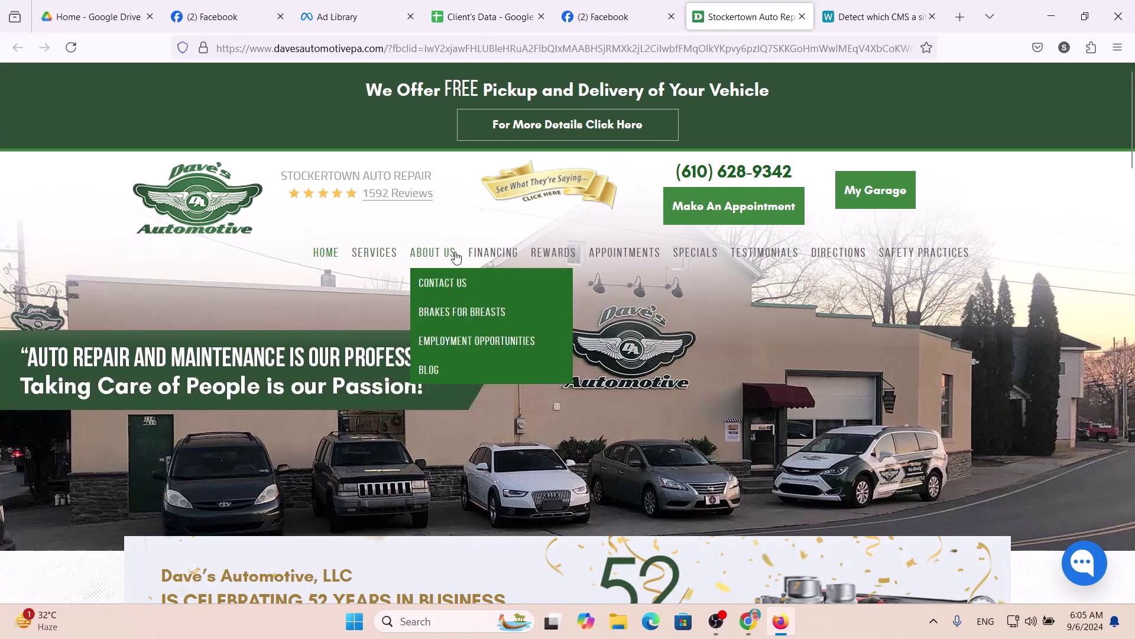
{"action": "mouse_move", "coordinate": [441, 260]}
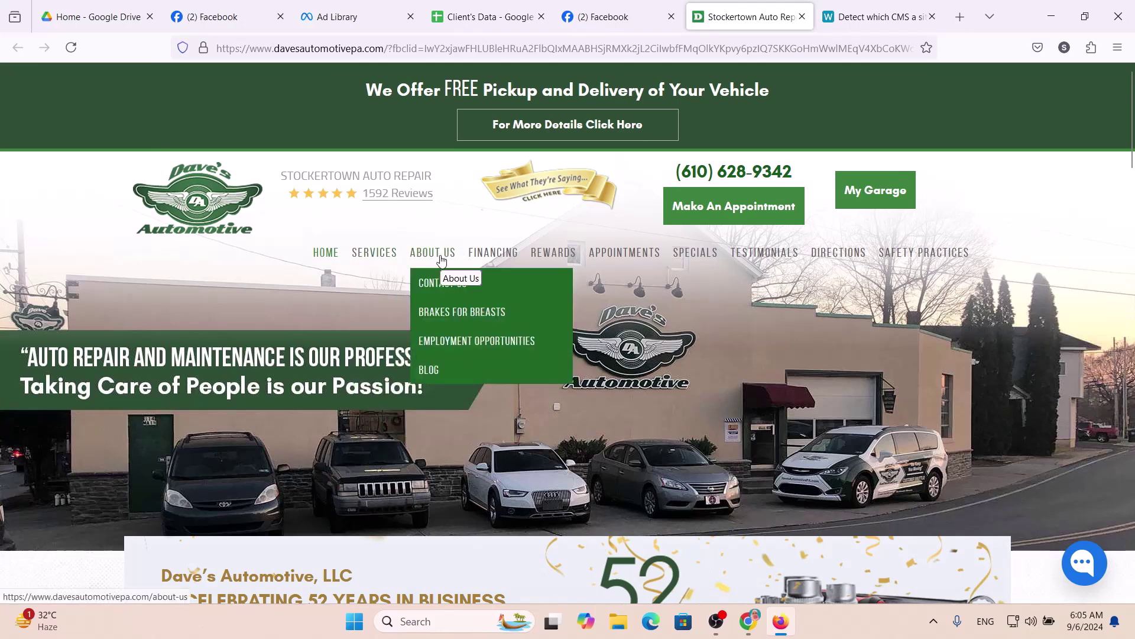
{"action": "left_click", "coordinate": [440, 260]}
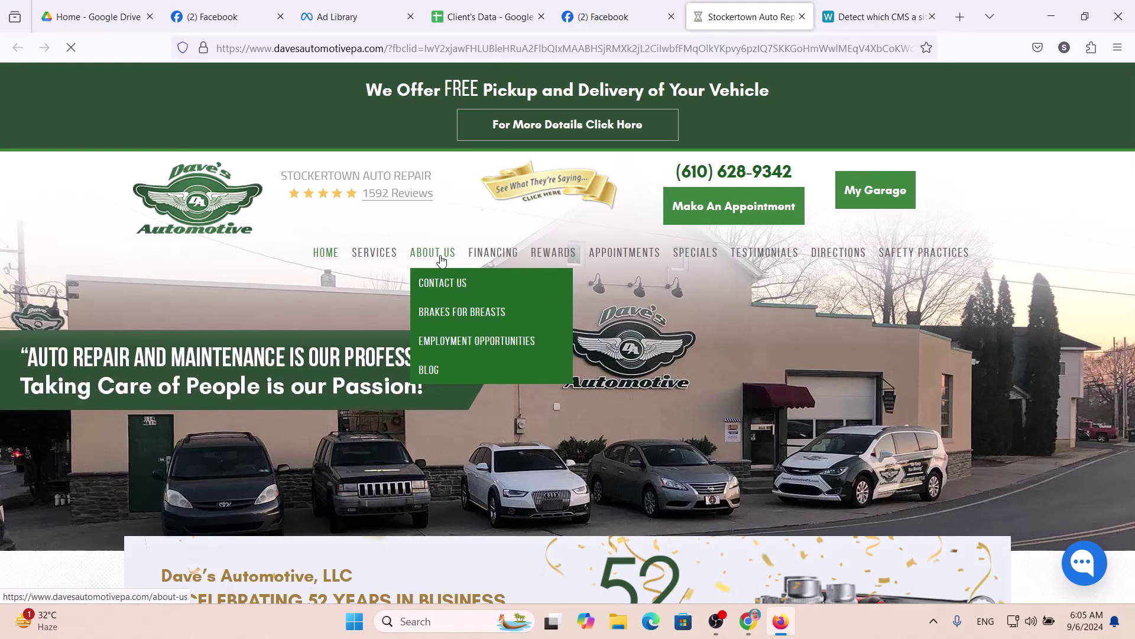
Step: Copy the web framework name "Microsoft ASP.NET" from the What CMS results into Type of Website cell B3 of Client's Data
{"action": "key", "text": "ctrl+Tab"}
{"action": "scroll", "coordinate": [578, 395], "scroll_direction": "down", "scroll_amount": 2}
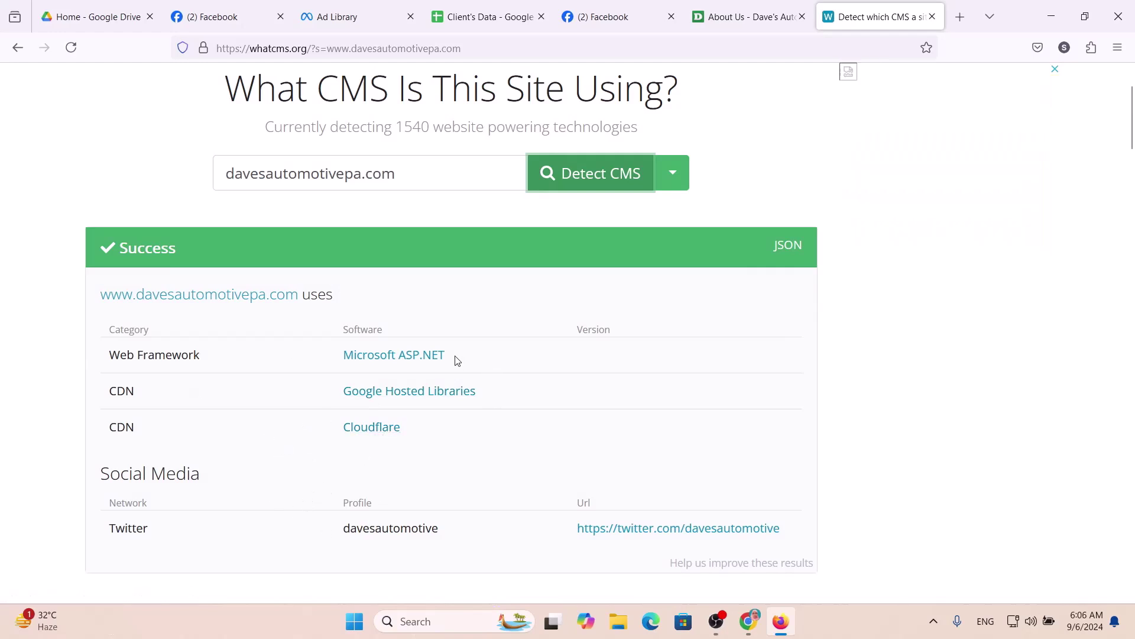
{"action": "left_click_drag", "start_coordinate": [458, 359], "coordinate": [310, 354]}
{"action": "key", "text": "ctrl+c"}
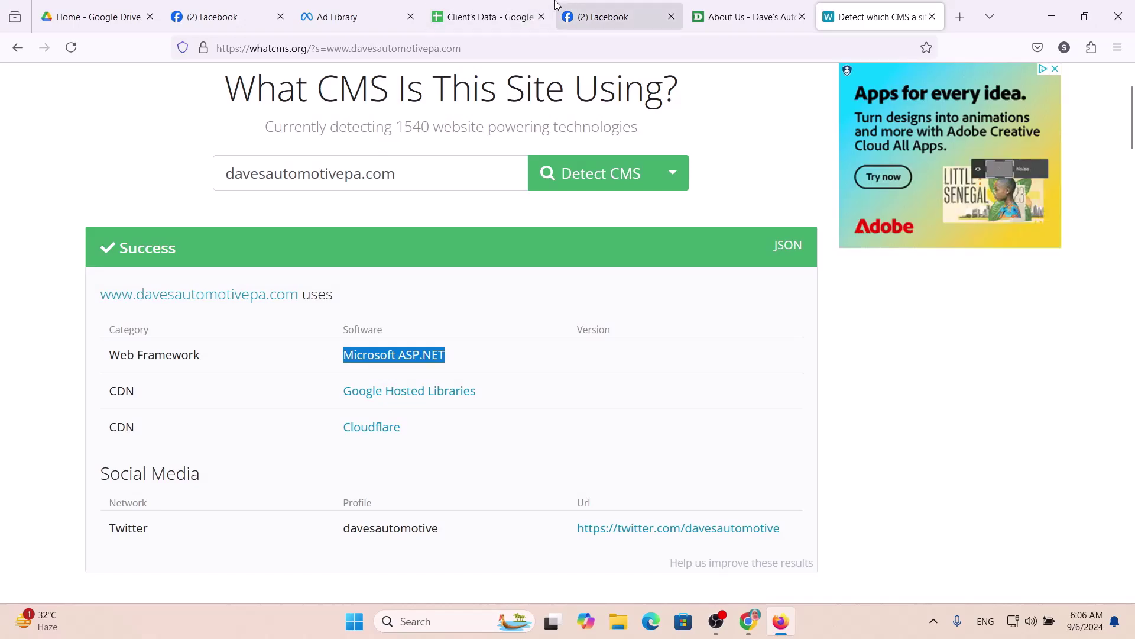
{"action": "left_click", "coordinate": [477, 19]}
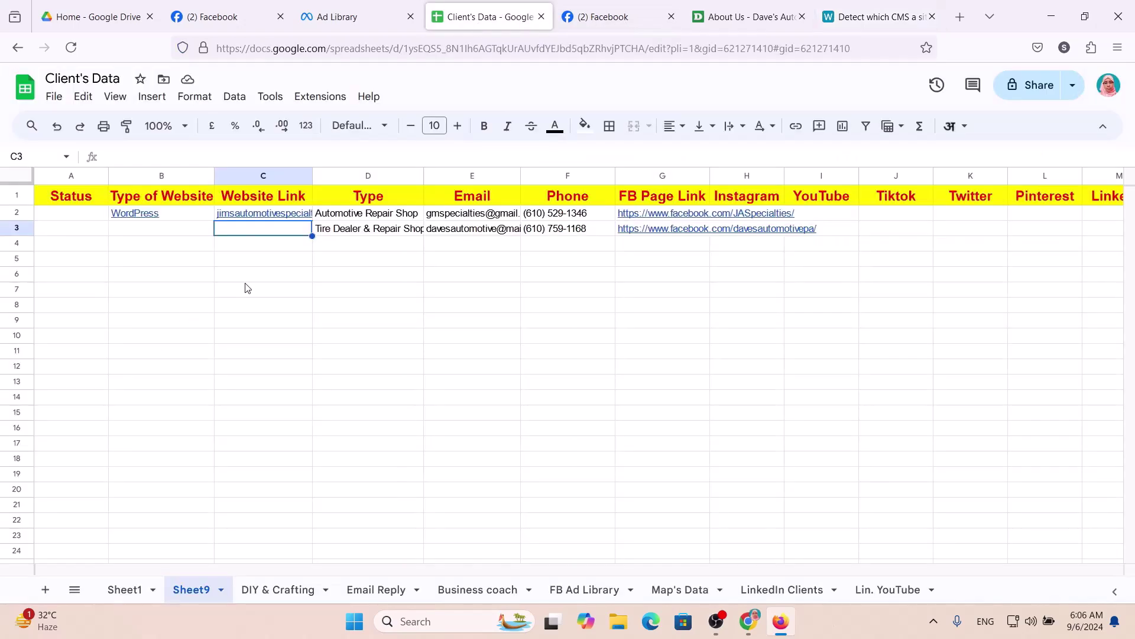
{"action": "left_click", "coordinate": [155, 228]}
{"action": "key", "text": "ctrl+v"}
{"action": "key", "text": "Tab"}
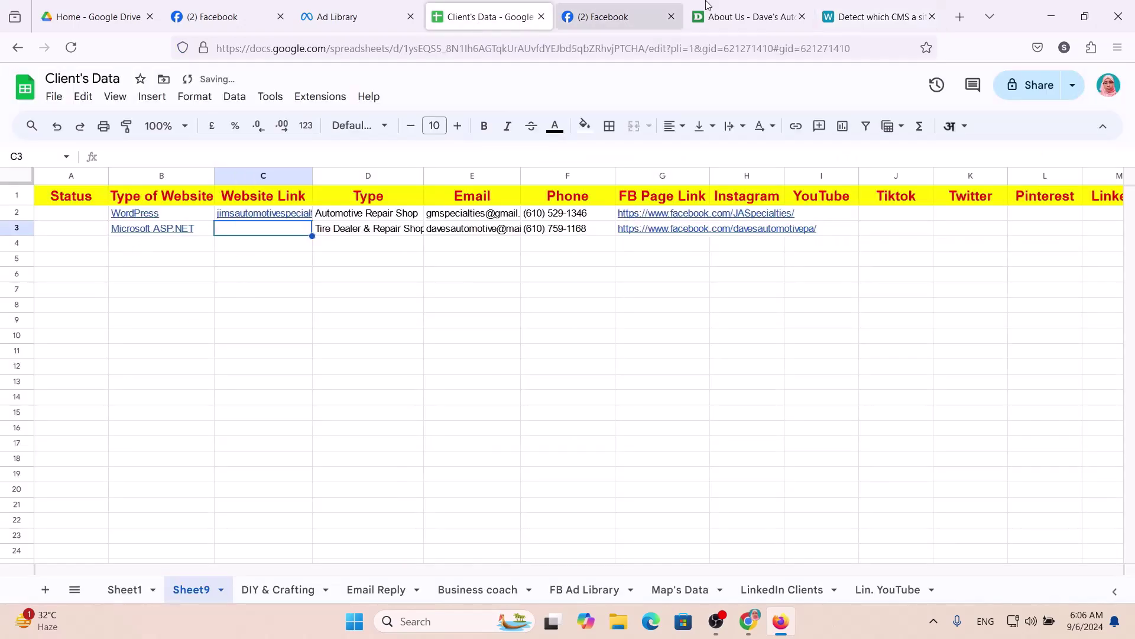
{"action": "left_click", "coordinate": [772, 20]}
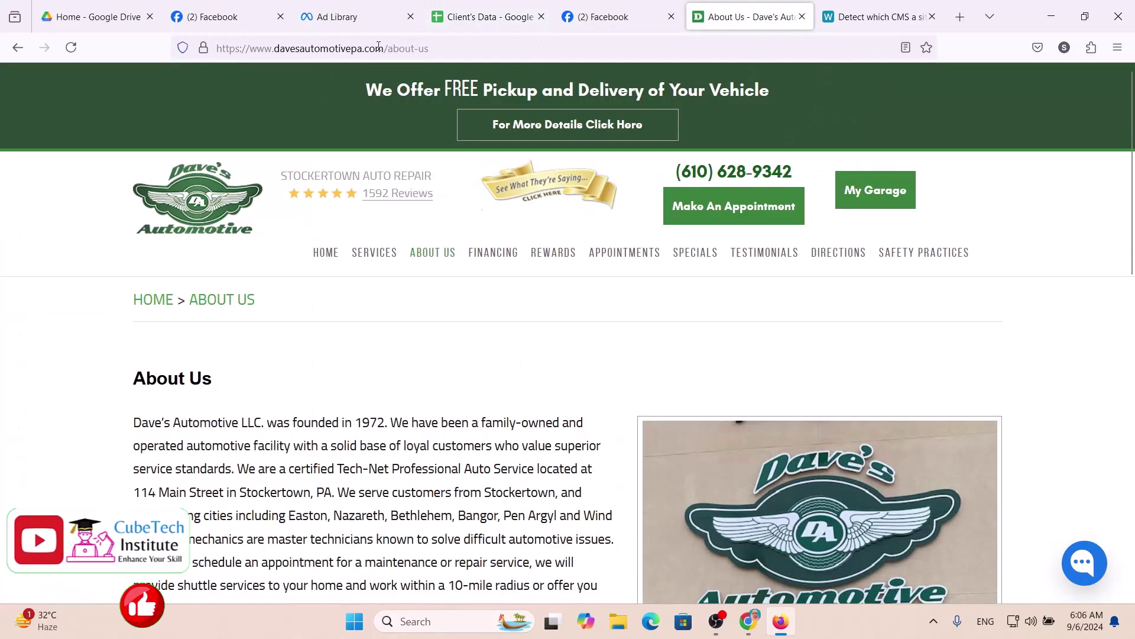
{"action": "left_click_drag", "start_coordinate": [386, 48], "coordinate": [250, 62]}
{"action": "key", "text": "ctrl+c"}
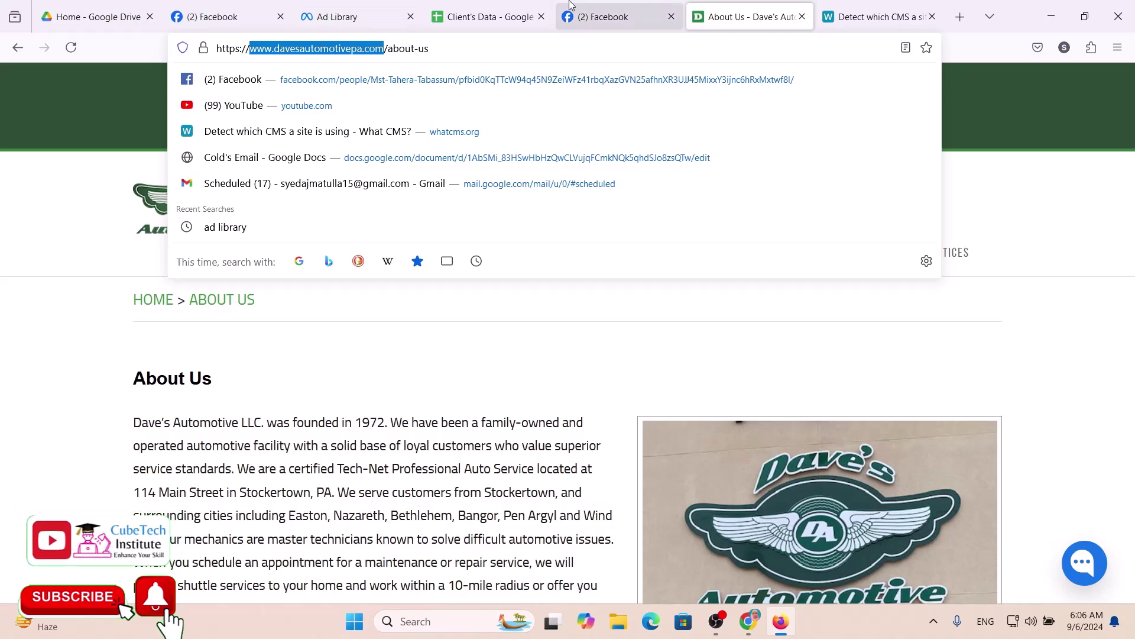
{"action": "left_click", "coordinate": [461, 26]}
{"action": "key", "text": "ctrl+v"}
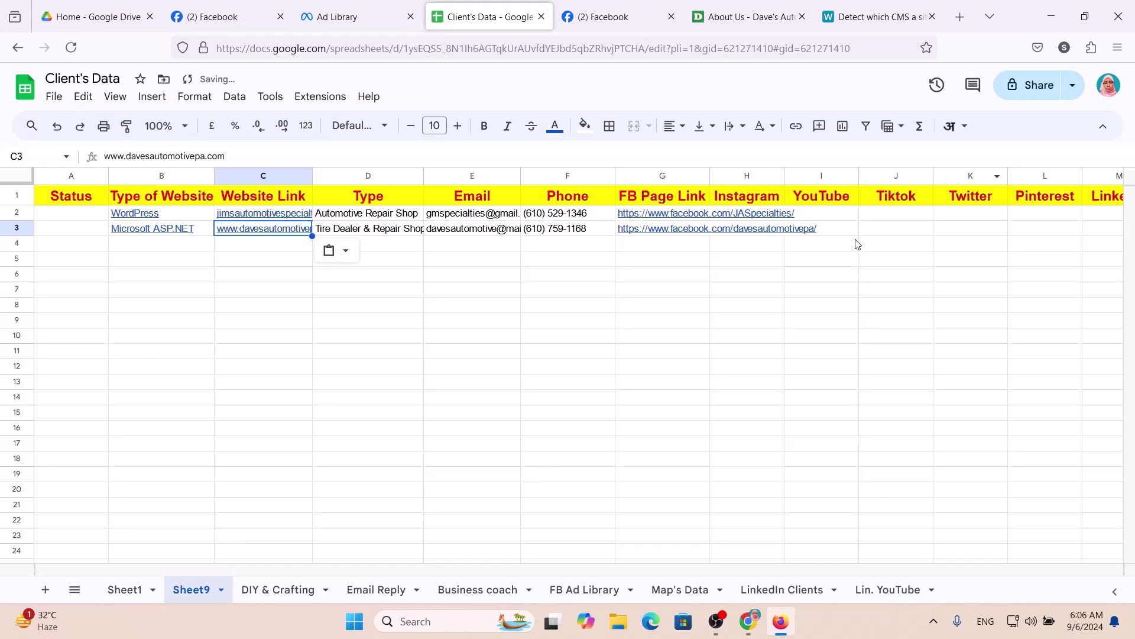
Step: Open the Data for Me document from Google Drive and copy the full text of its LinkedIn Proposal prompt
{"action": "left_click", "coordinate": [331, 6]}
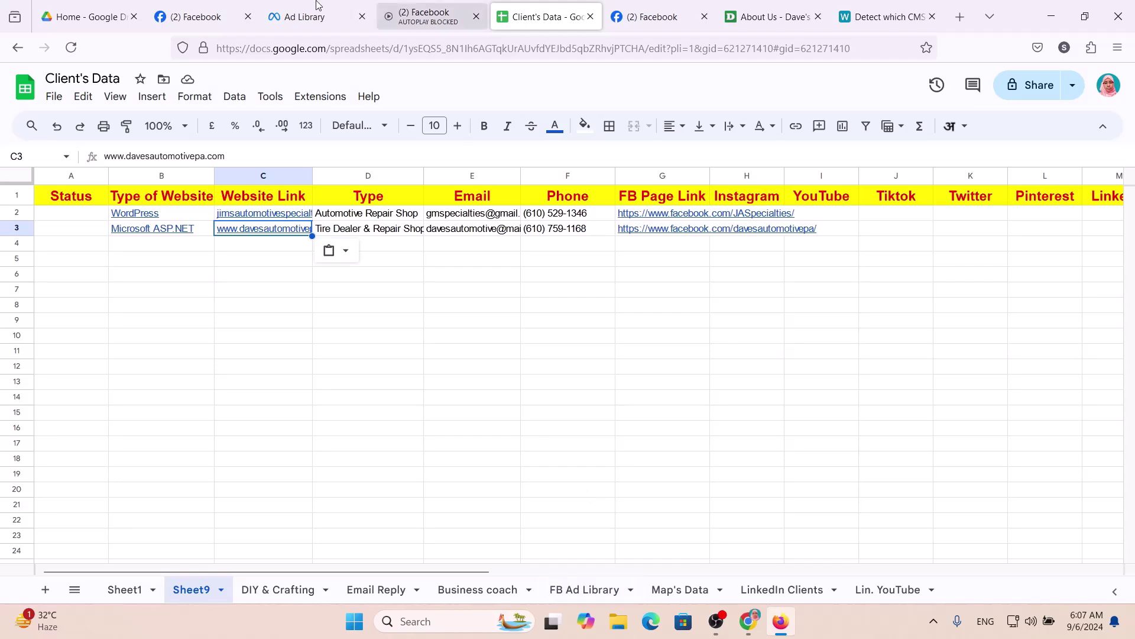
{"action": "left_click", "coordinate": [86, 16]}
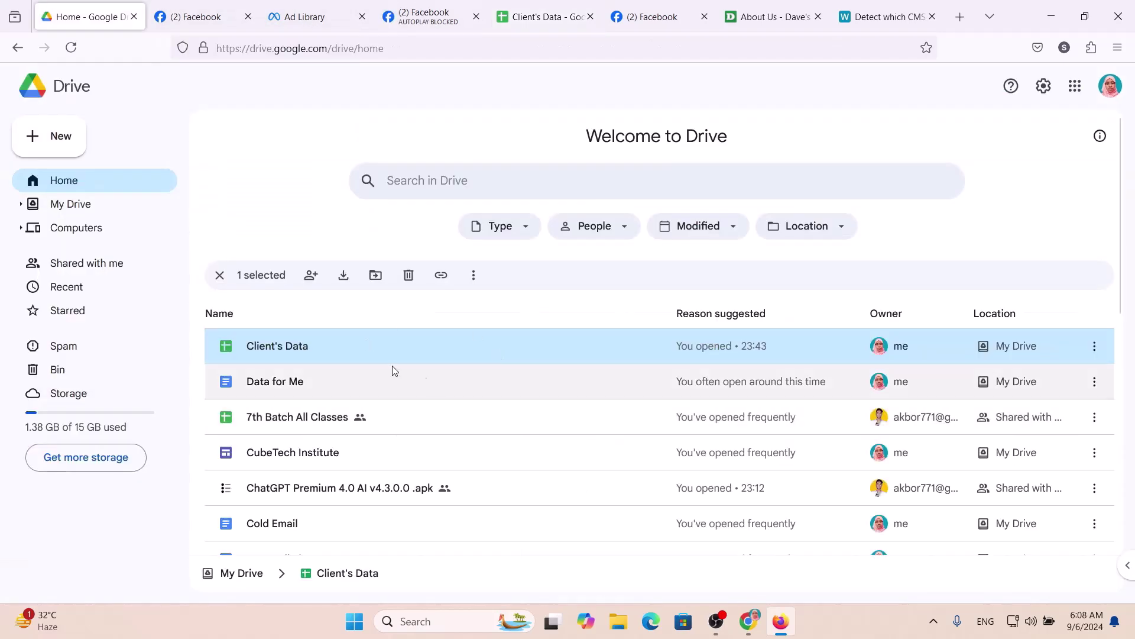
{"action": "double_click", "coordinate": [331, 381]}
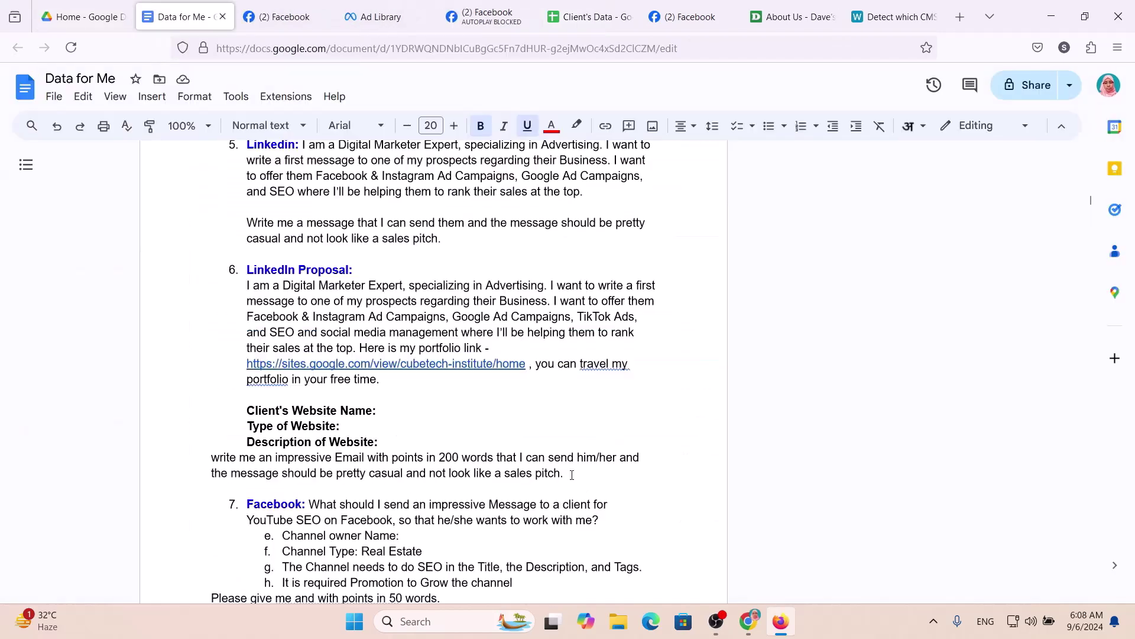
{"action": "left_click", "coordinate": [242, 287], "text": "shift"}
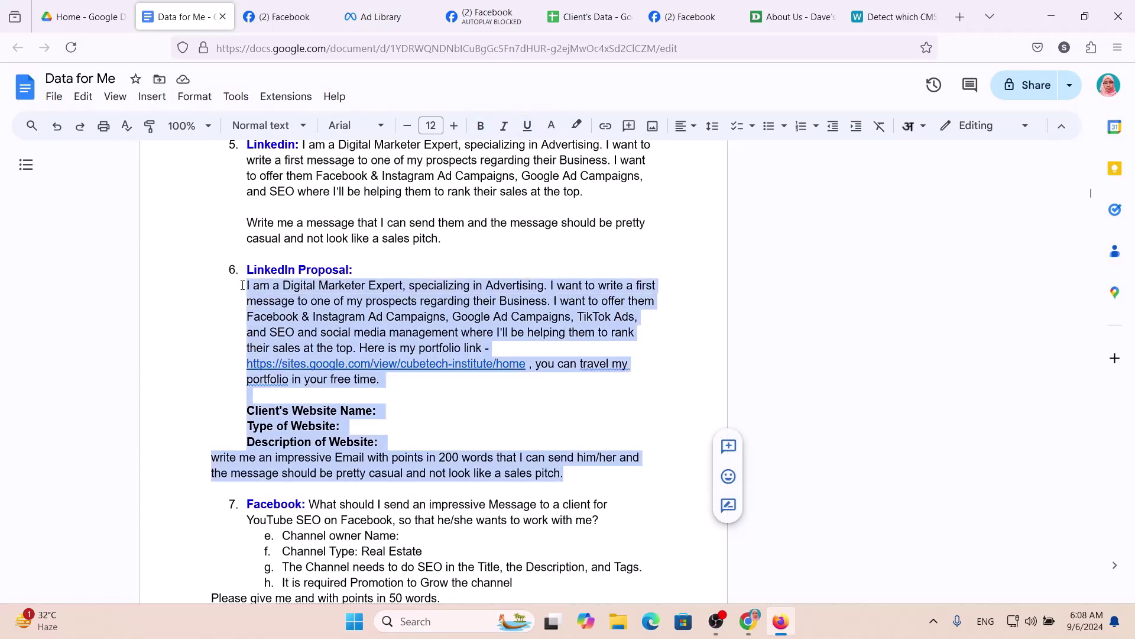
Step: Open ChatGPT in a new browser tab, paste the LinkedIn Proposal prompt into the message box and check its text
{"action": "key", "text": "ctrl+t"}
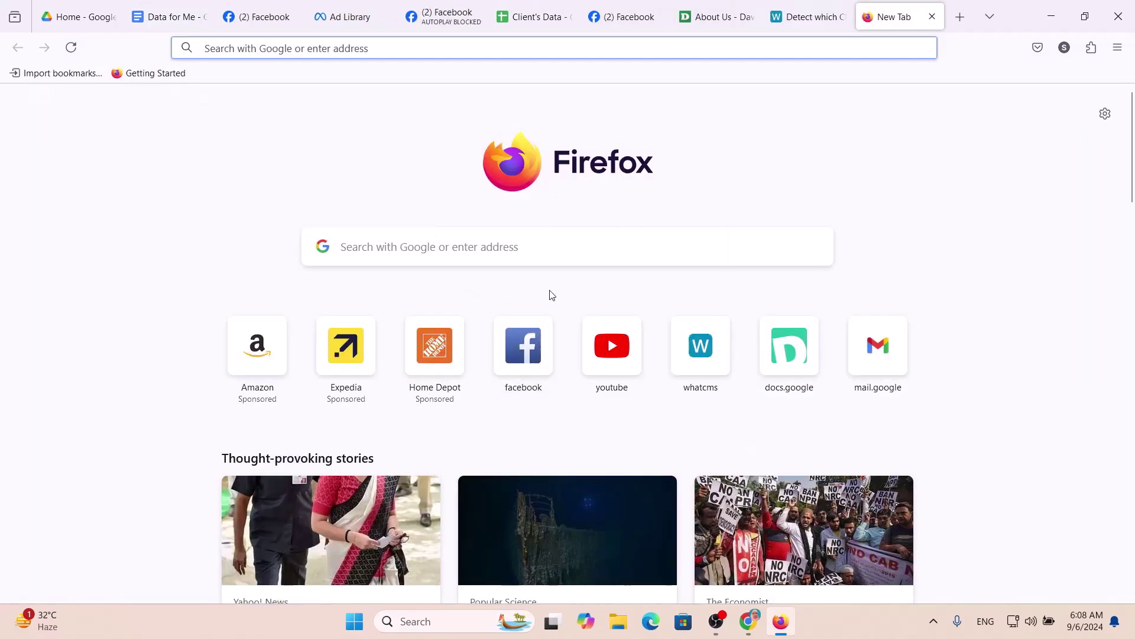
{"action": "type", "text": "cha"}
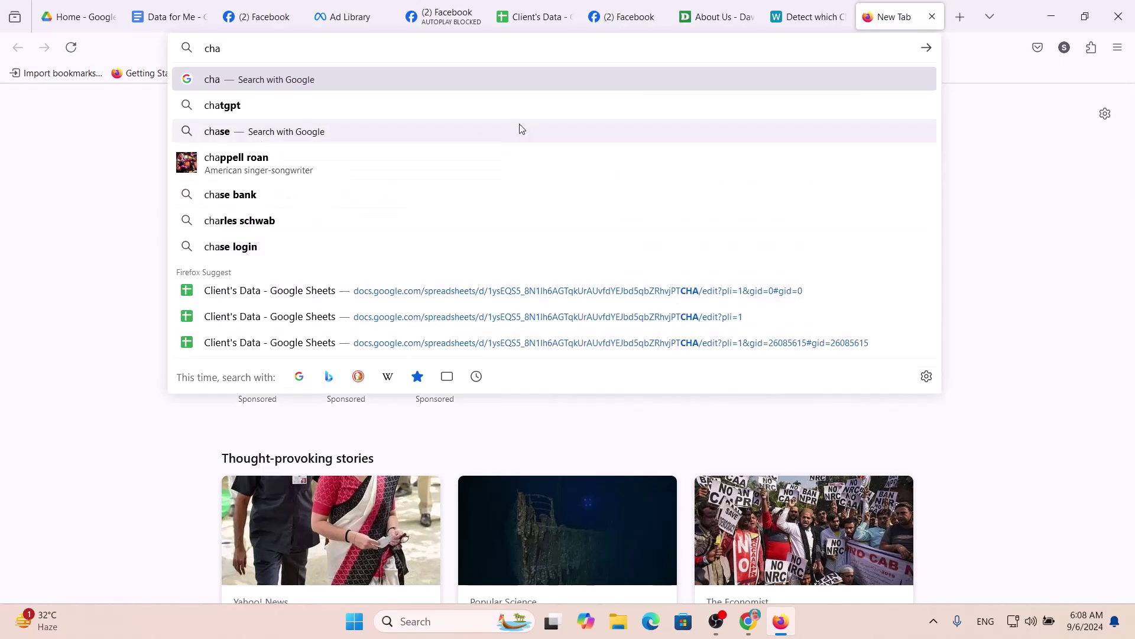
{"action": "left_click", "coordinate": [492, 108]}
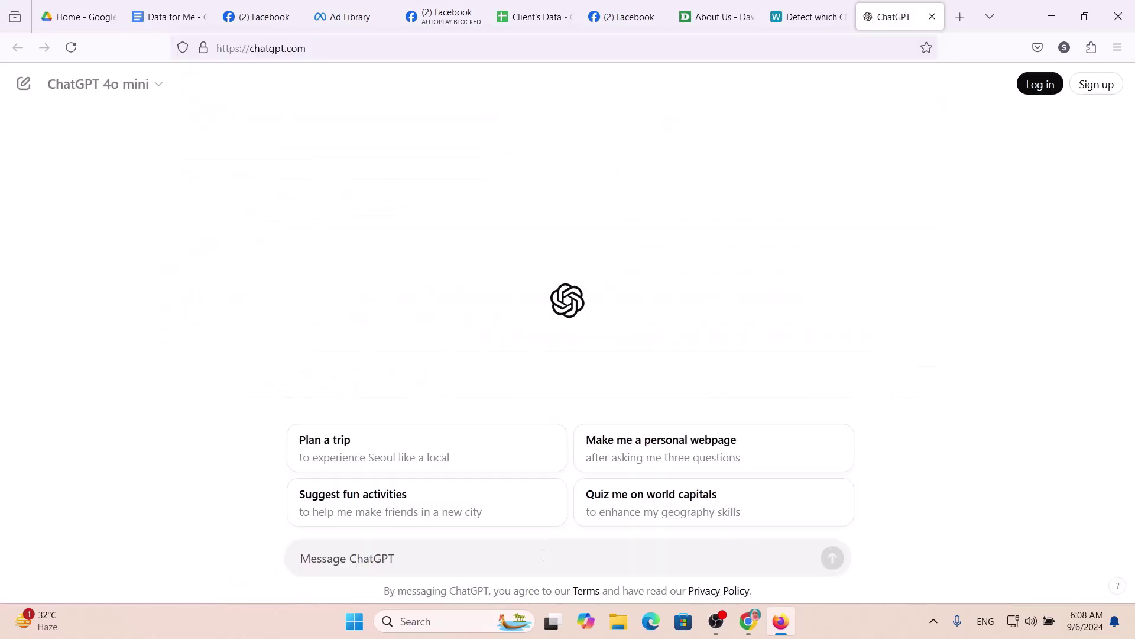
{"action": "type", "text": "Client's Website Name: Type of Website: Description of Website: write me an impressive Email with points in 200 words that I can send him/her and the message should be pretty casual and not look like a sales pitch."}
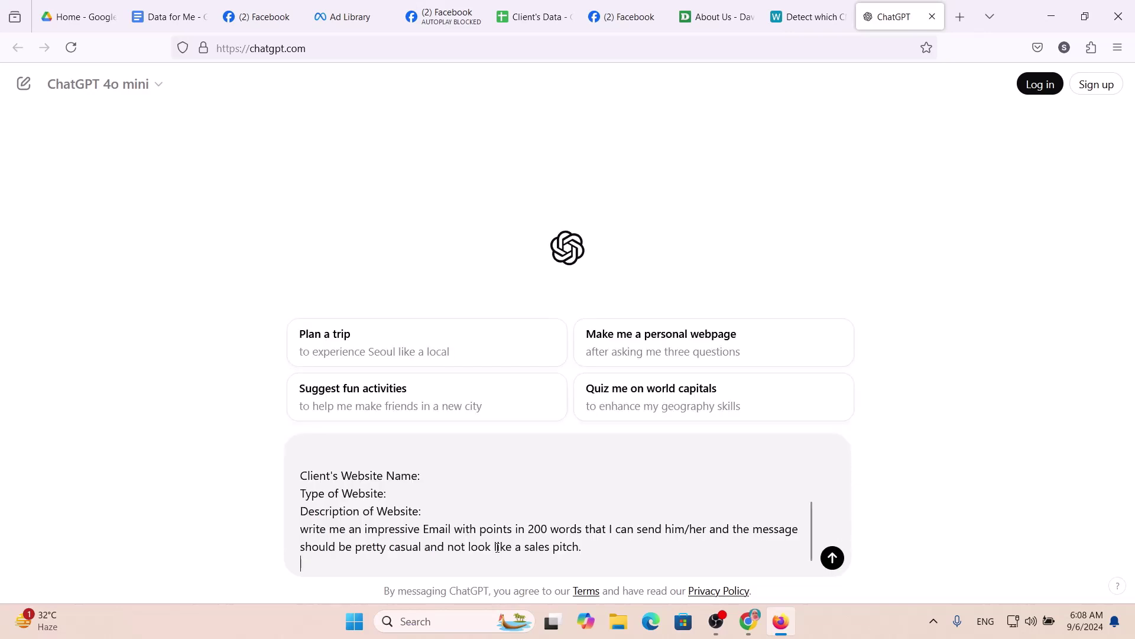
{"action": "scroll", "coordinate": [498, 544], "scroll_direction": "up", "scroll_amount": 5}
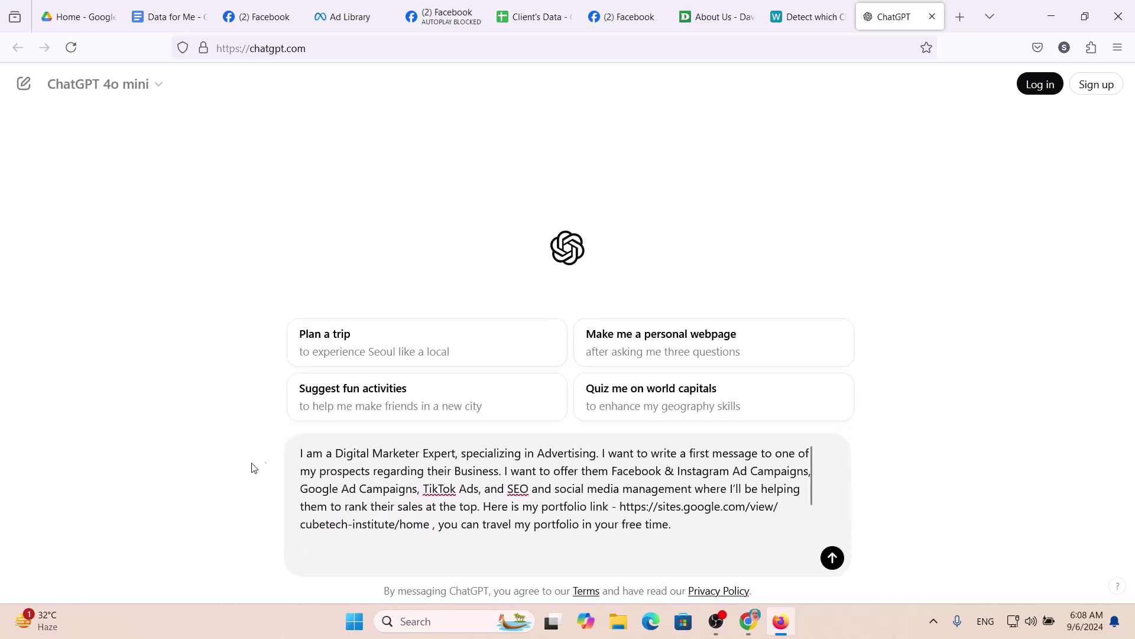
{"action": "scroll", "coordinate": [554, 475], "scroll_direction": "down", "scroll_amount": 2}
{"action": "scroll", "coordinate": [555, 474], "scroll_direction": "up", "scroll_amount": 3}
{"action": "scroll", "coordinate": [338, 477], "scroll_direction": "down", "scroll_amount": 5}
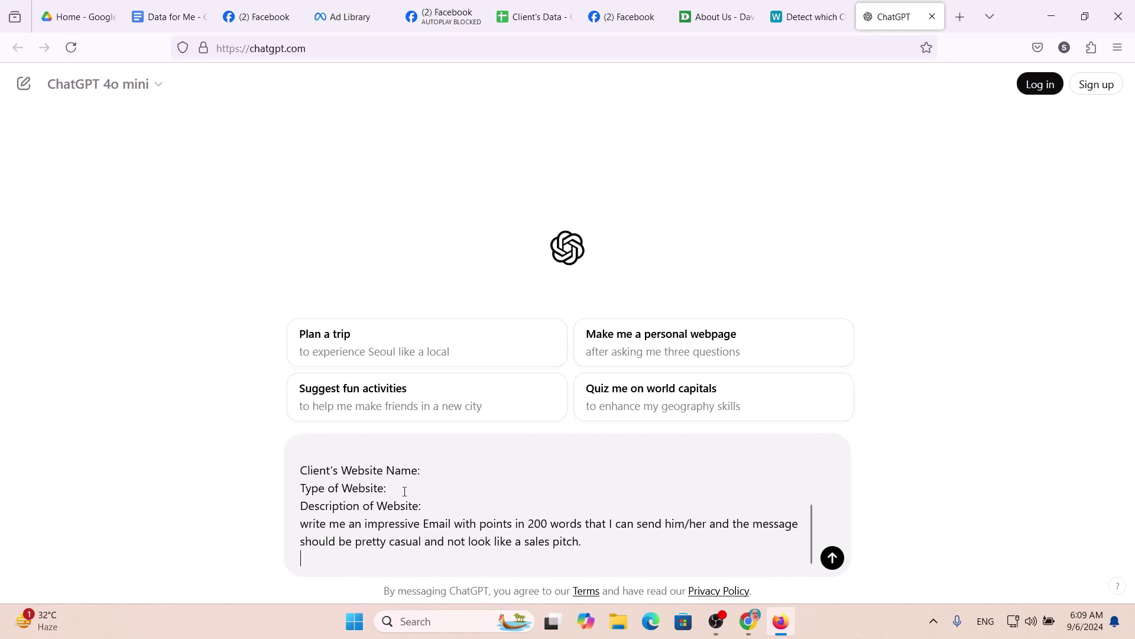
Step: Copy the domain davesautomotivepa.com from the Dave's Automotive website into the prompt's Client's Website Name line
{"action": "left_click", "coordinate": [438, 471]}
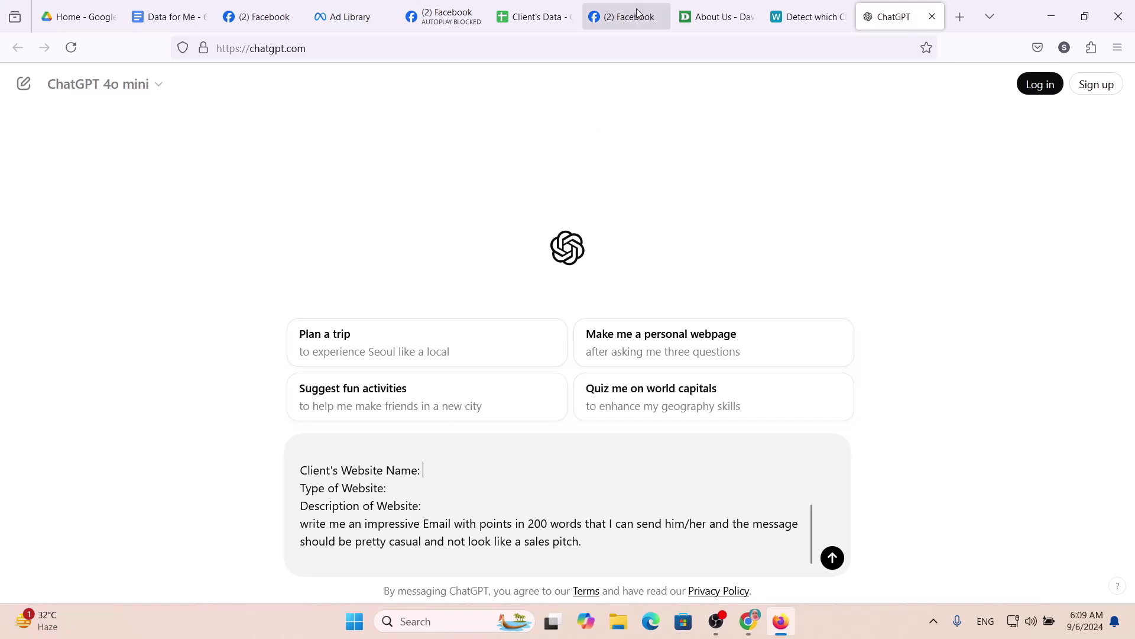
{"action": "left_click", "coordinate": [717, 17]}
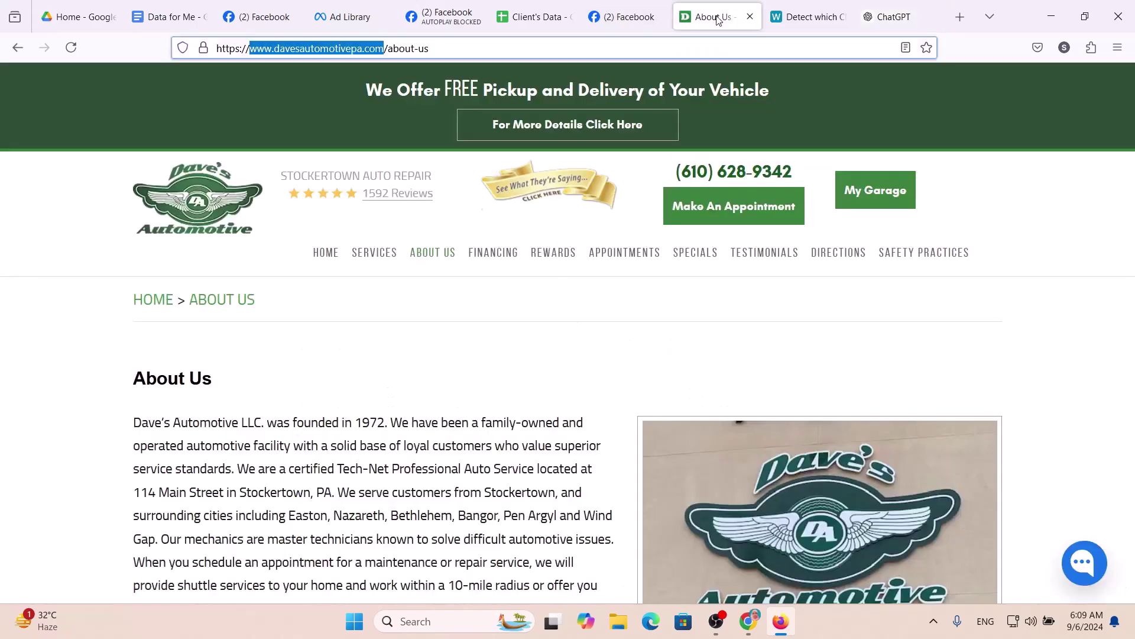
{"action": "left_click", "coordinate": [385, 48]}
{"action": "left_click_drag", "start_coordinate": [385, 48], "coordinate": [273, 49]}
{"action": "key", "text": "ctrl+c"}
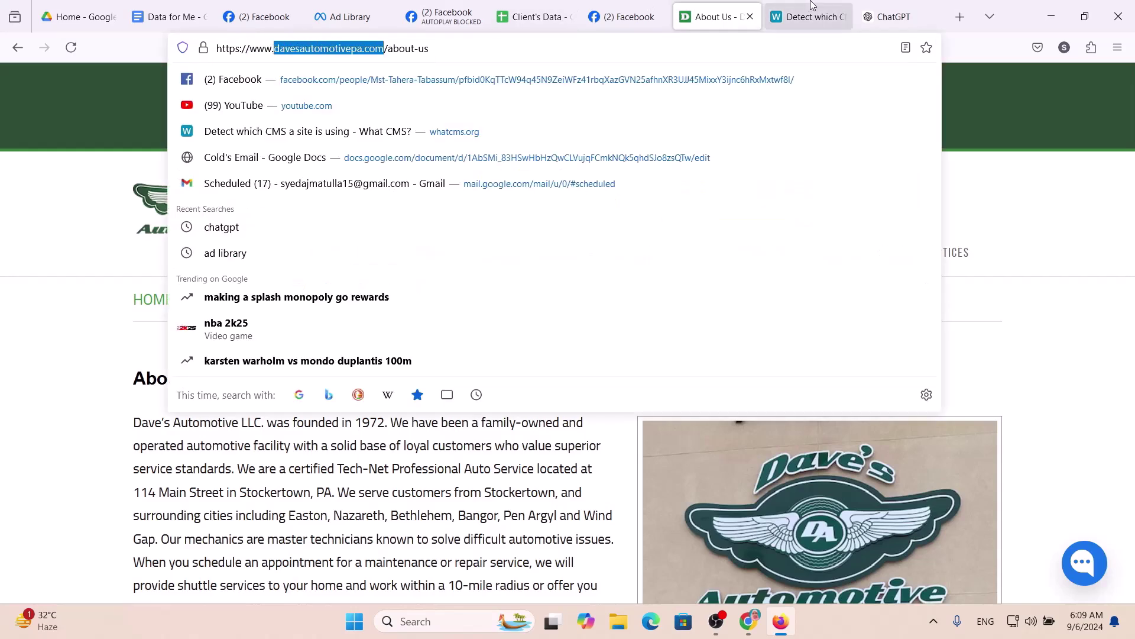
{"action": "left_click", "coordinate": [883, 13]}
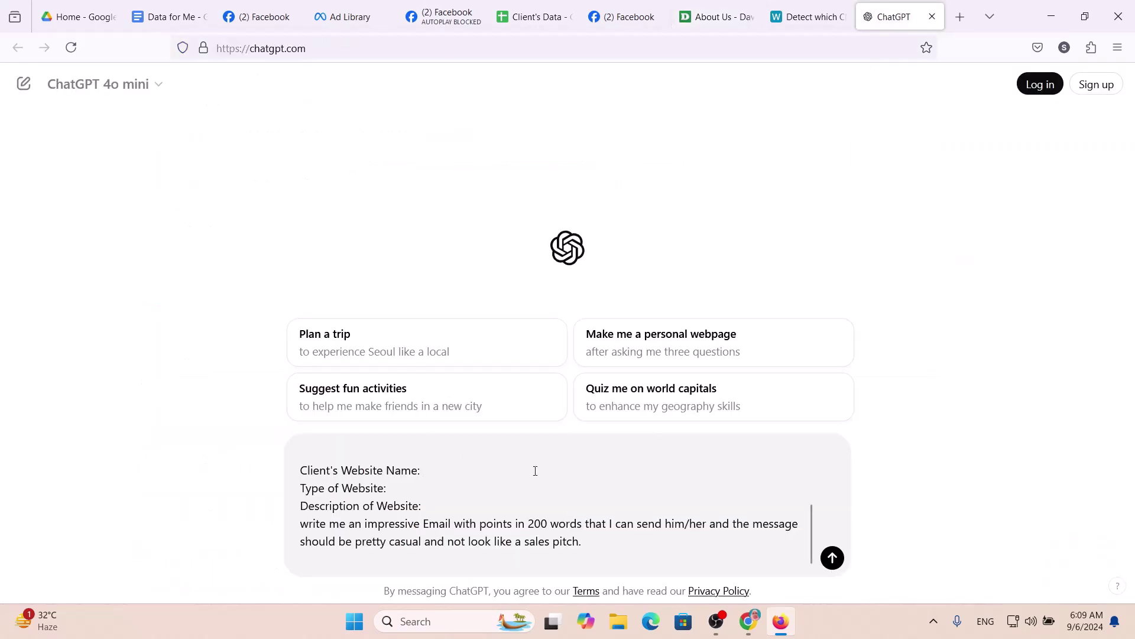
{"action": "scroll", "coordinate": [508, 512], "scroll_direction": "up", "scroll_amount": 3}
{"action": "scroll", "coordinate": [507, 512], "scroll_direction": "down", "scroll_amount": 2}
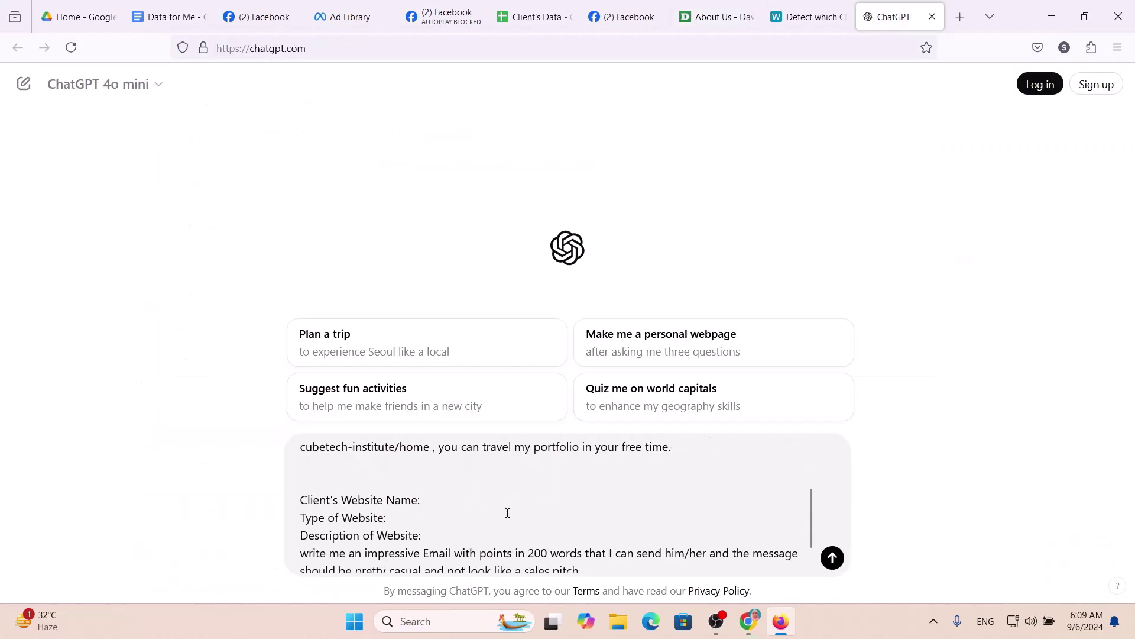
{"action": "key", "text": "ctrl+v"}
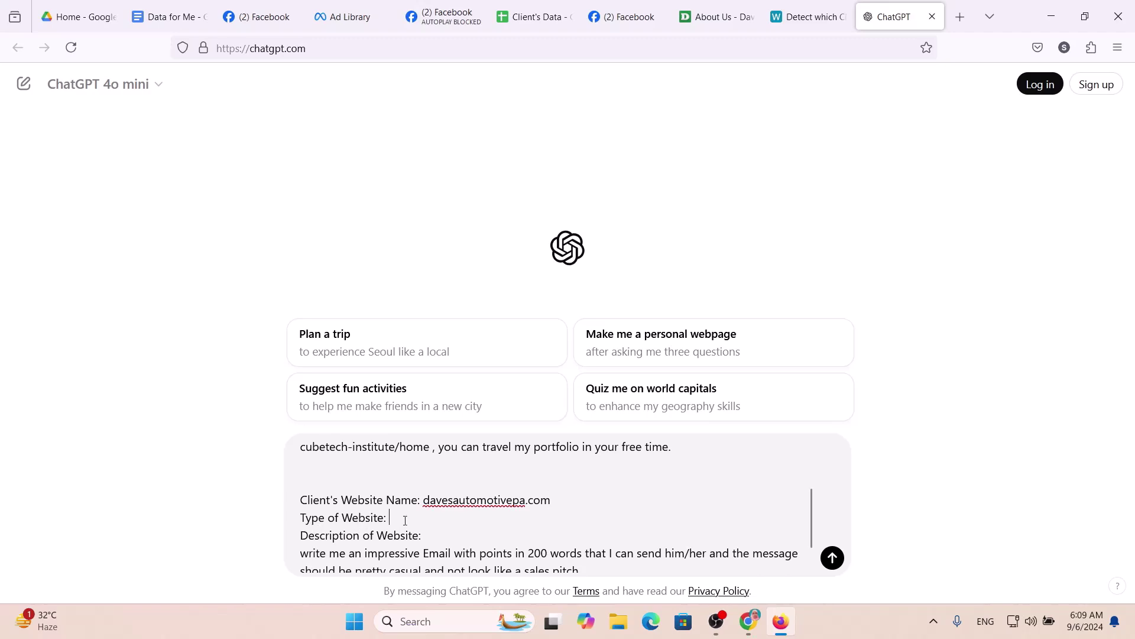
Step: Fill in the prompt's Type of Website line with the Facebook page category "Tire Dealer & Repair Shop"
{"action": "left_click", "coordinate": [622, 17]}
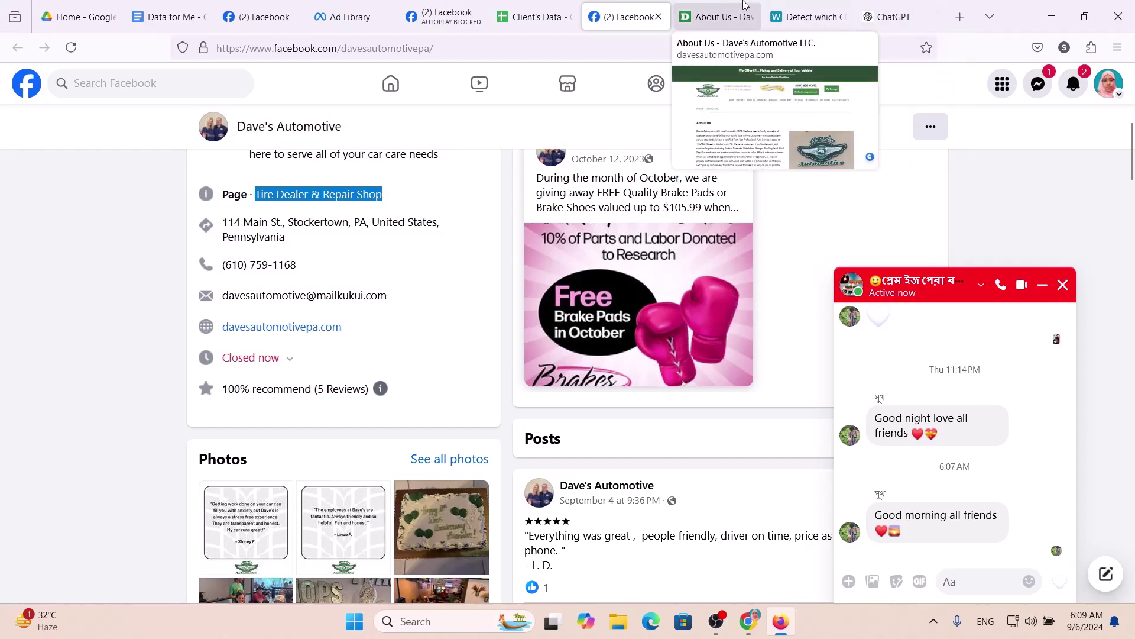
{"action": "left_click", "coordinate": [868, 19]}
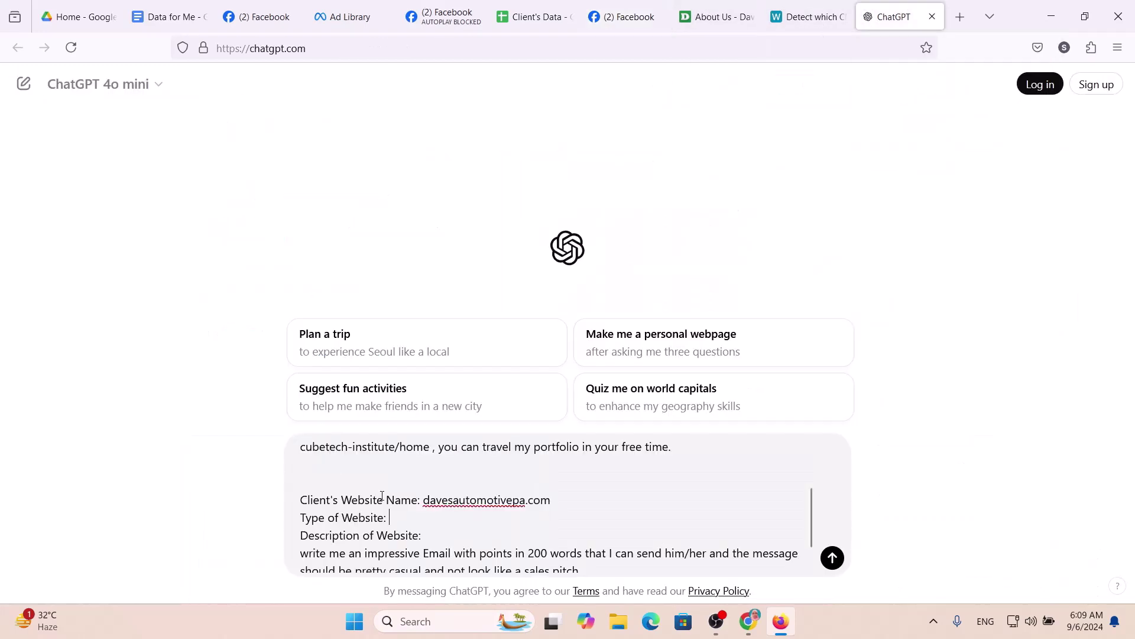
{"action": "type", "text": "Tire Dealer & Repair Shop"}
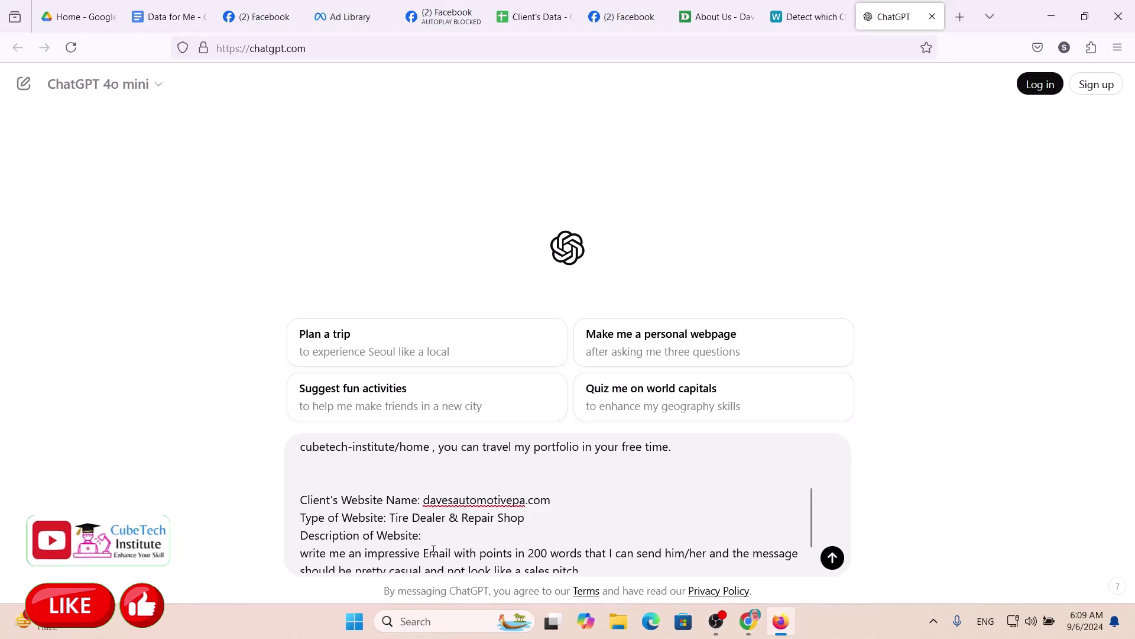
Step: Copy the entire About Us text from the Dave's Automotive website into the prompt's Description of Website line
{"action": "left_click", "coordinate": [796, 10]}
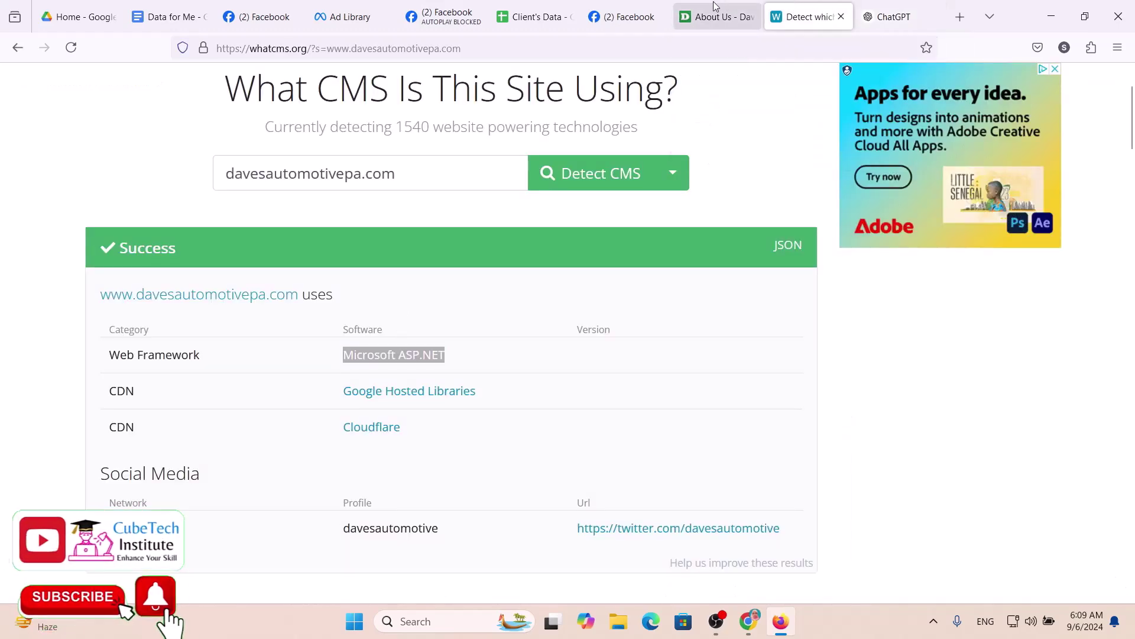
{"action": "left_click", "coordinate": [717, 17]}
{"action": "scroll", "coordinate": [349, 361], "scroll_direction": "down", "scroll_amount": 4}
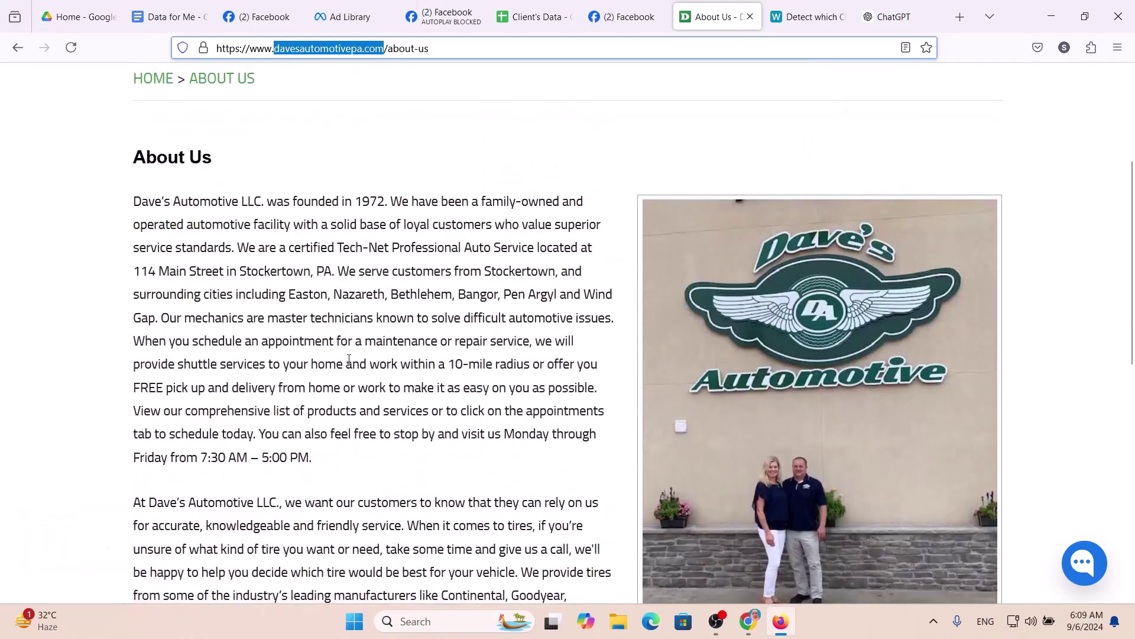
{"action": "left_click_drag", "start_coordinate": [131, 201], "coordinate": [324, 286]}
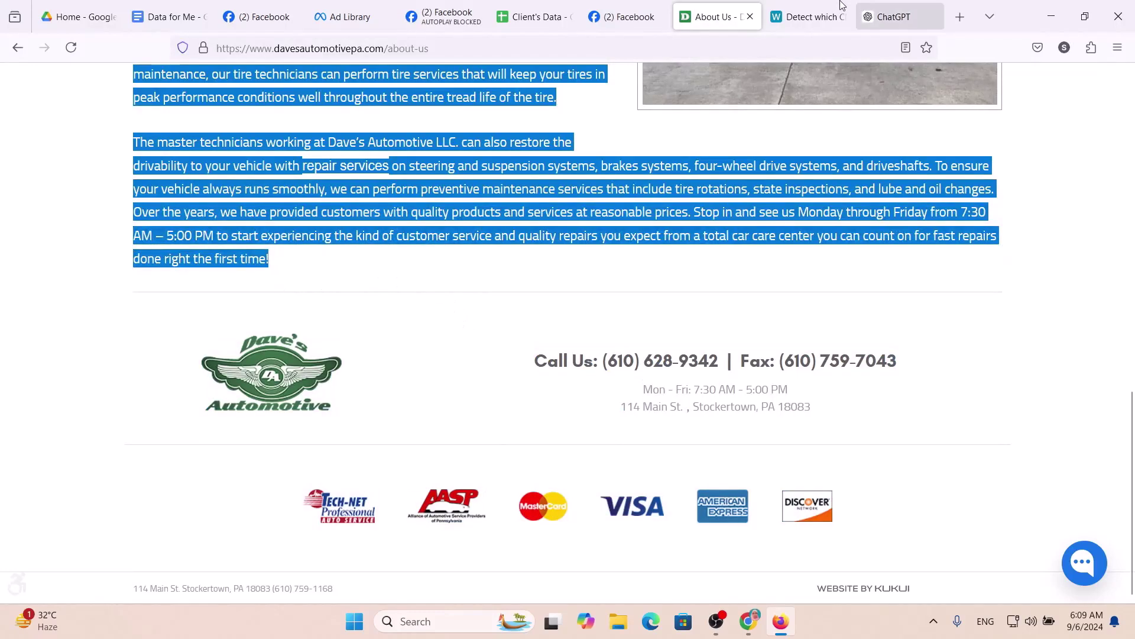
{"action": "left_click", "coordinate": [886, 17]}
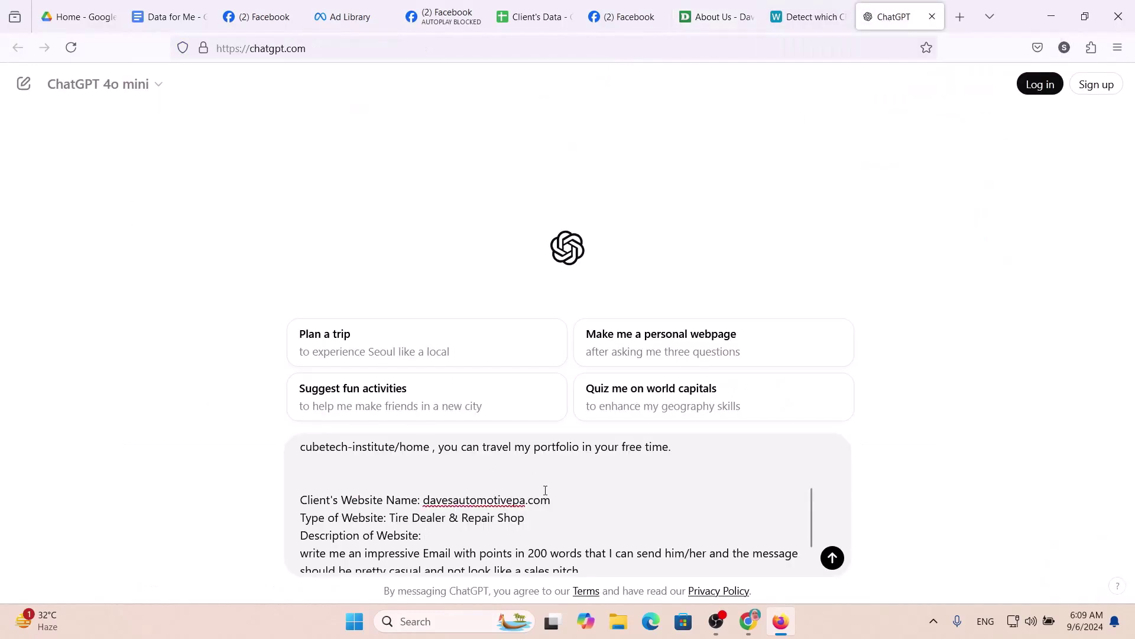
{"action": "key", "text": "ctrl+v"}
Step: Remove the extra blank line above Client's Website Name in the prompt and submit it to ChatGPT
{"action": "scroll", "coordinate": [429, 442], "scroll_direction": "up", "scroll_amount": 5}
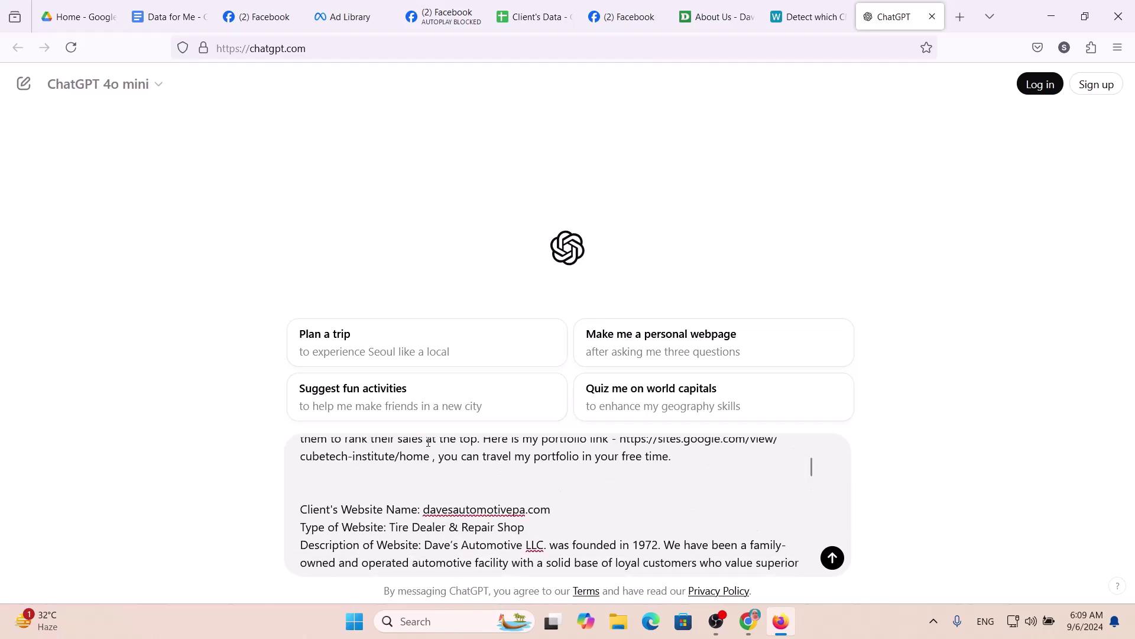
{"action": "left_click", "coordinate": [377, 487]}
{"action": "key", "text": "BackSpace"}
{"action": "scroll", "coordinate": [512, 496], "scroll_direction": "down", "scroll_amount": 10}
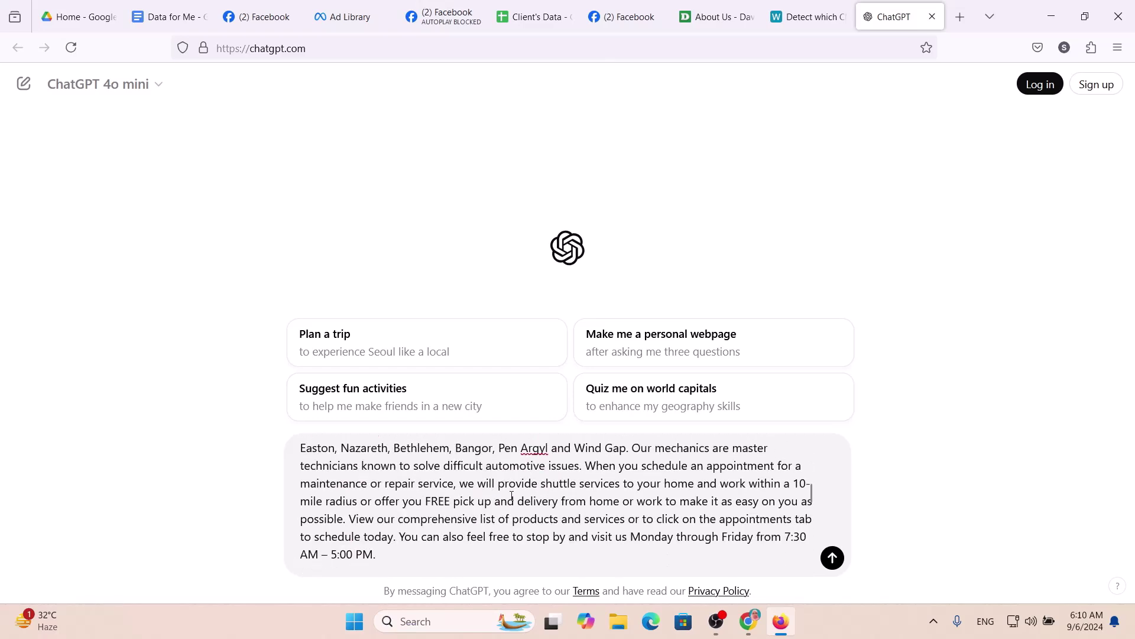
{"action": "scroll", "coordinate": [512, 496], "scroll_direction": "up", "scroll_amount": 1}
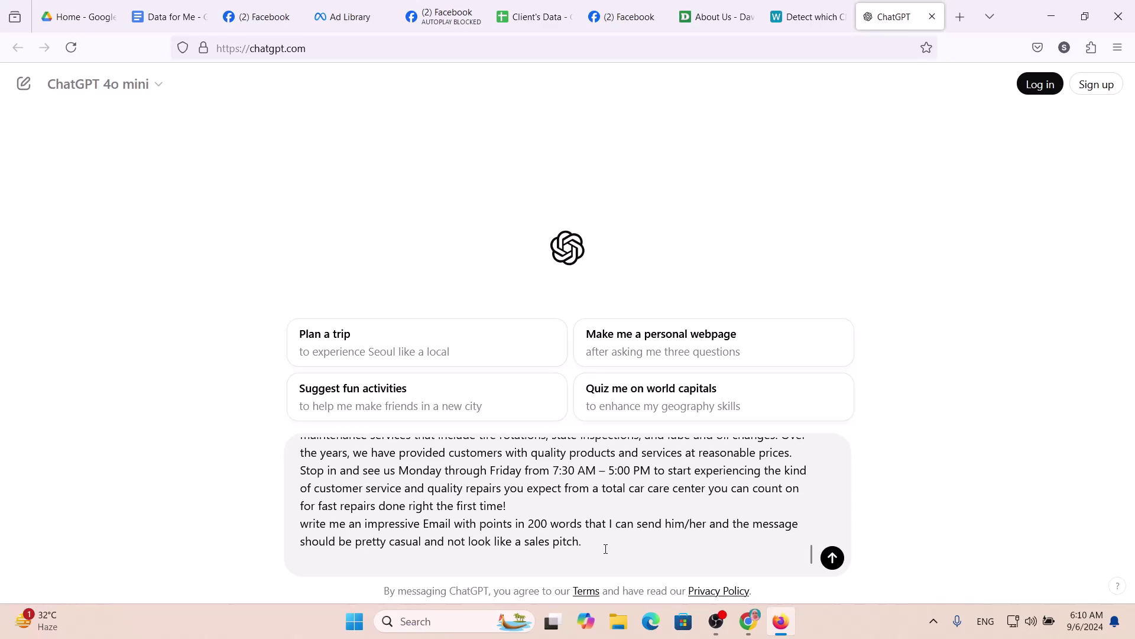
{"action": "key", "text": "Return"}
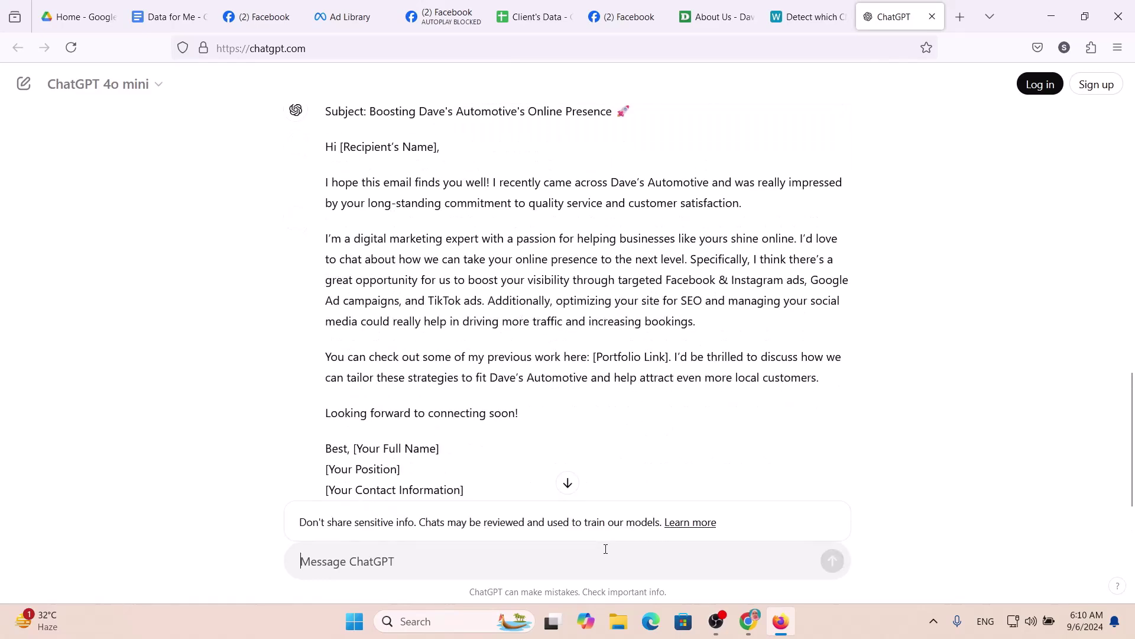
Step: Read through the generated outreach email for Dave's Automotive, from the subject line to the signature placeholders
{"action": "scroll", "coordinate": [491, 474], "scroll_direction": "up", "scroll_amount": 1}
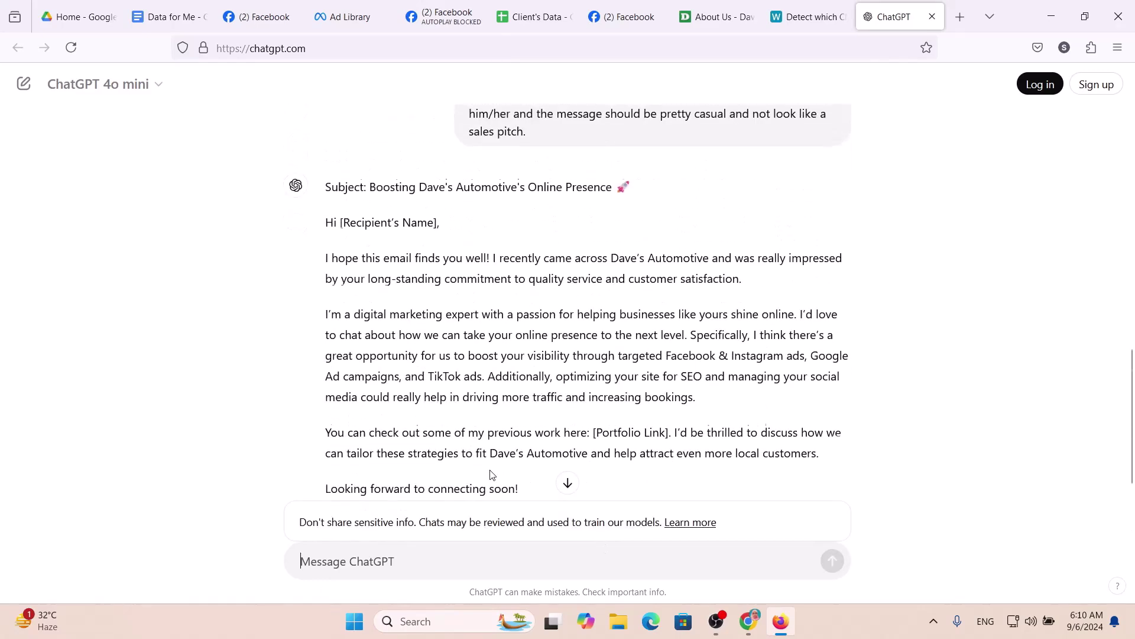
{"action": "scroll", "coordinate": [490, 475], "scroll_direction": "down", "scroll_amount": 2}
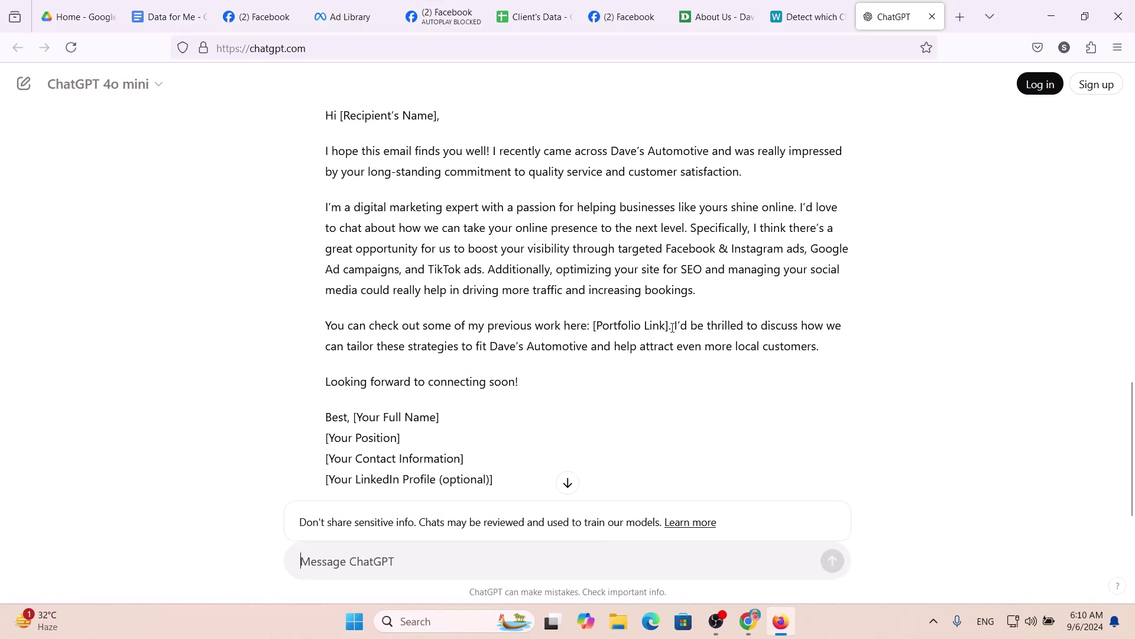
{"action": "scroll", "coordinate": [617, 338], "scroll_direction": "up", "scroll_amount": 1}
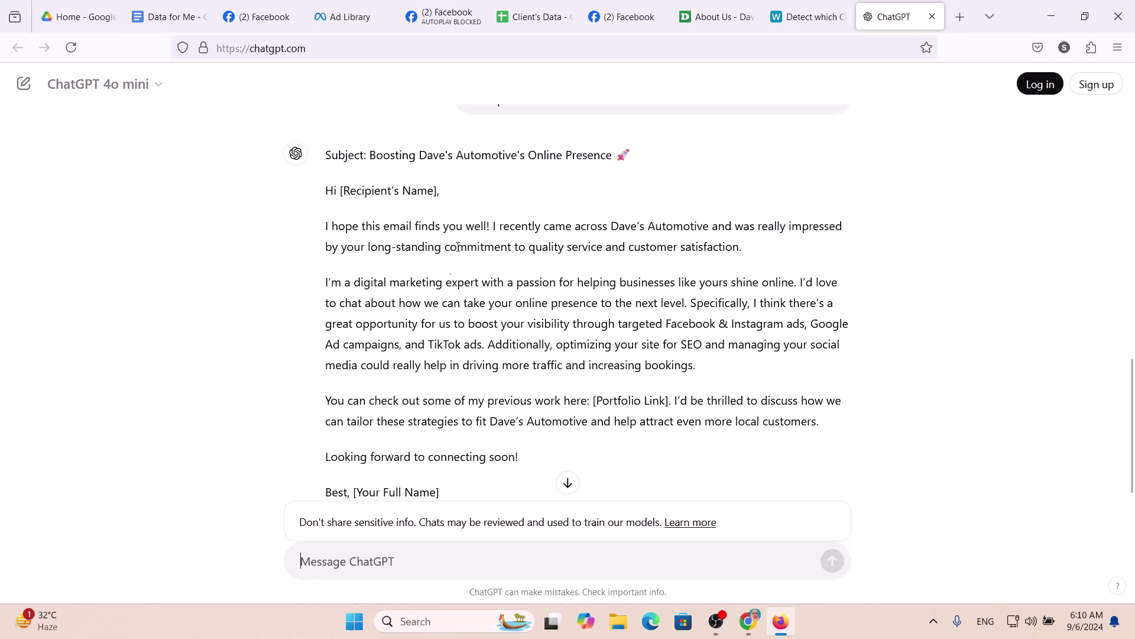
{"action": "scroll", "coordinate": [460, 379], "scroll_direction": "down", "scroll_amount": 2}
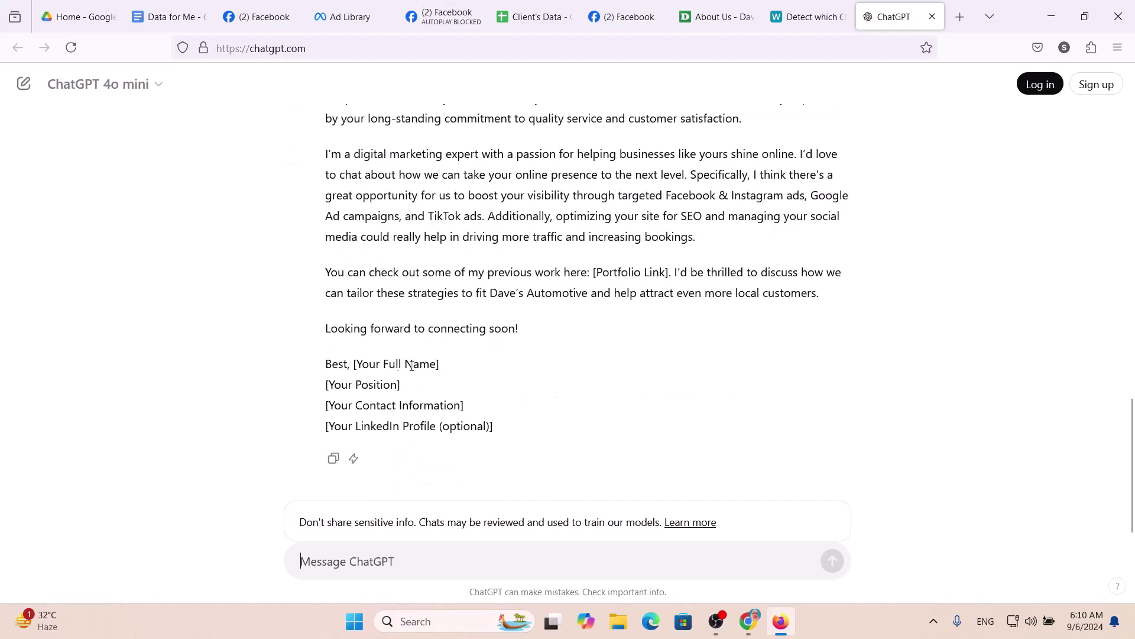
{"action": "scroll", "coordinate": [487, 445], "scroll_direction": "up", "scroll_amount": 2}
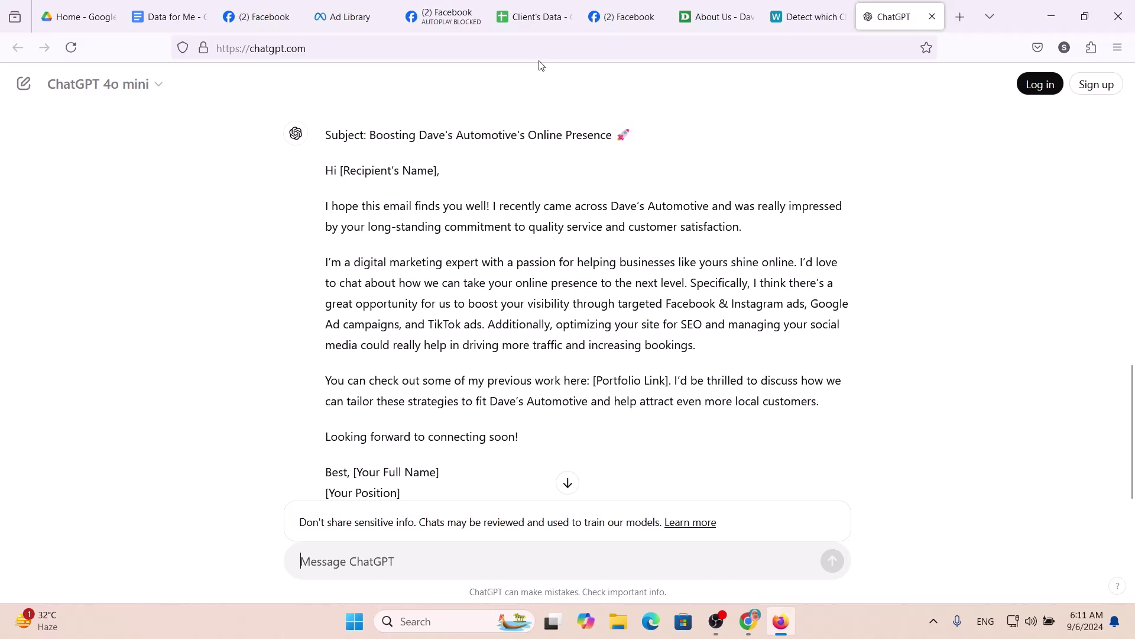
Step: Review the lead rows in Client's Data and look over the Dave's Automotive Facebook page for its contact options
{"action": "left_click", "coordinate": [535, 16]}
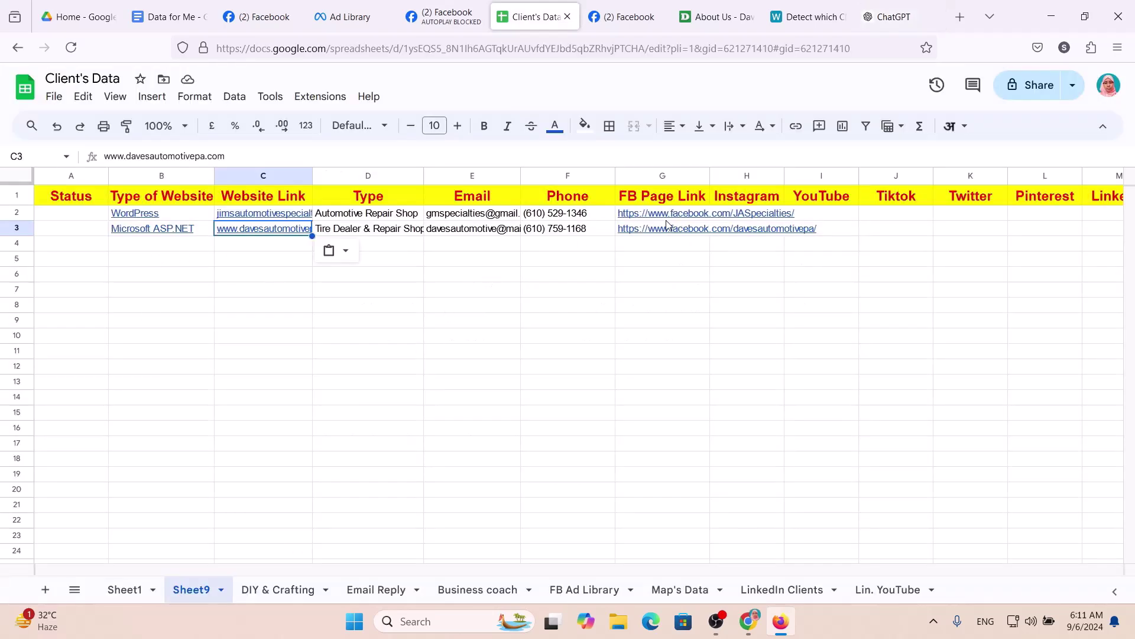
{"action": "left_click", "coordinate": [628, 16]}
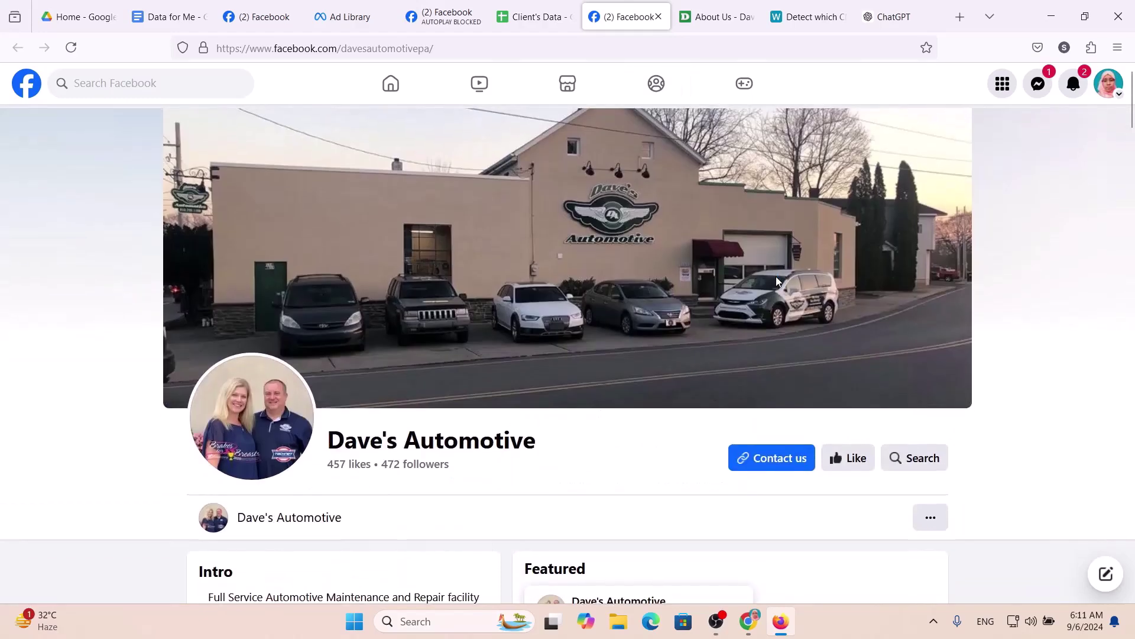
{"action": "scroll", "coordinate": [775, 281], "scroll_direction": "down", "scroll_amount": 10}
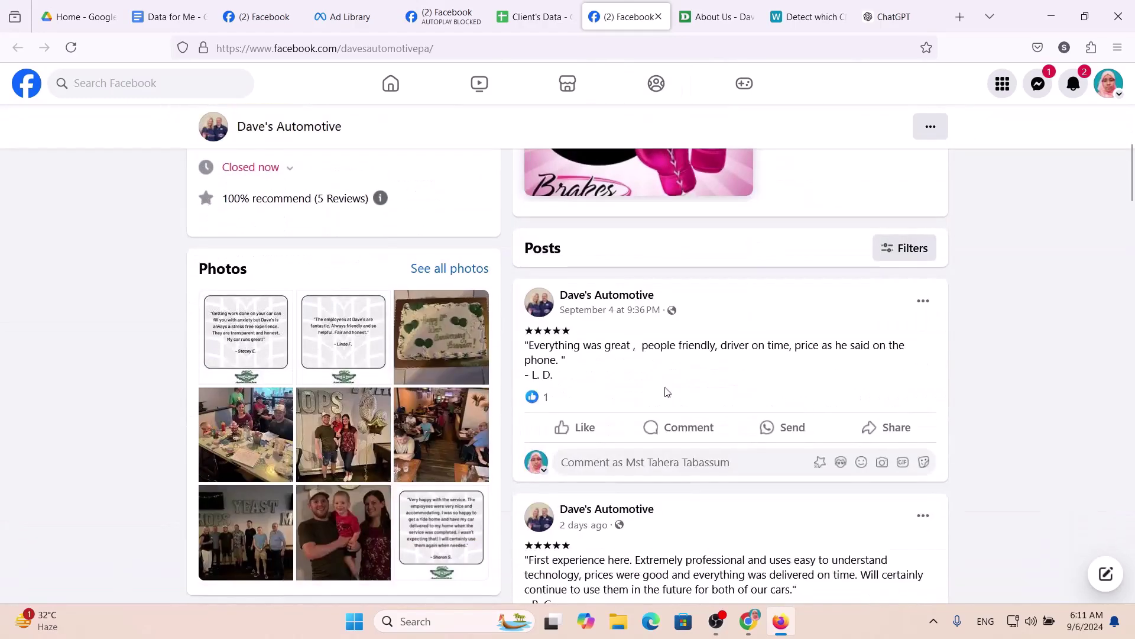
{"action": "scroll", "coordinate": [822, 396], "scroll_direction": "up", "scroll_amount": 8}
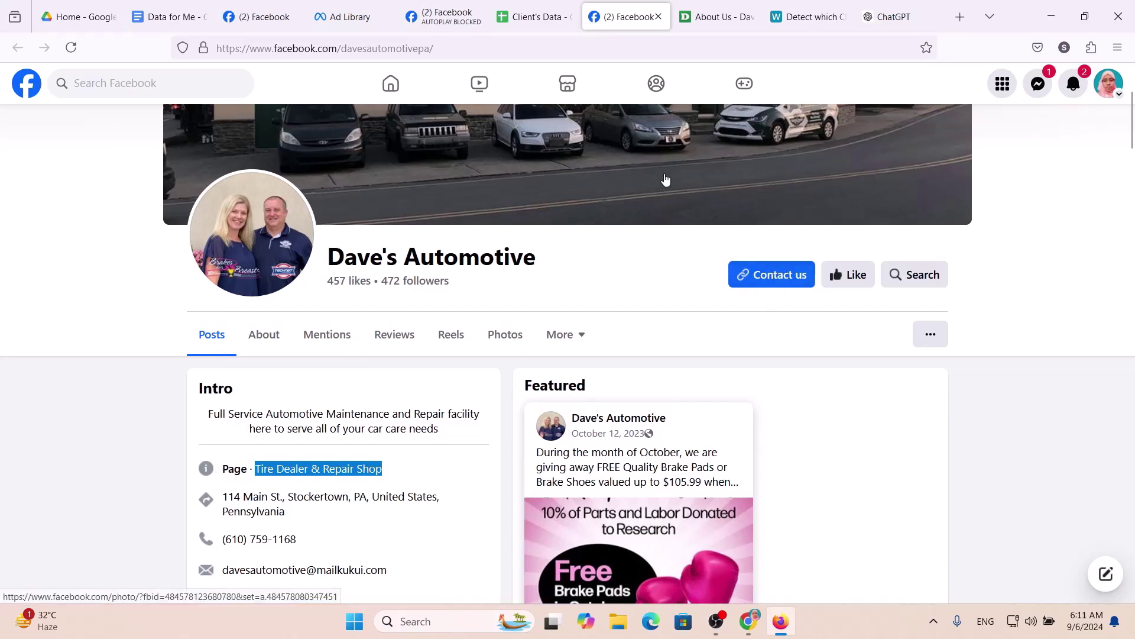
Step: Draft the Messenger message "Hi, Is anyone there to chat?" to KingCity Automotive from its Facebook page, then close the chat unsent
{"action": "left_click", "coordinate": [445, 17]}
{"action": "left_click", "coordinate": [784, 318]}
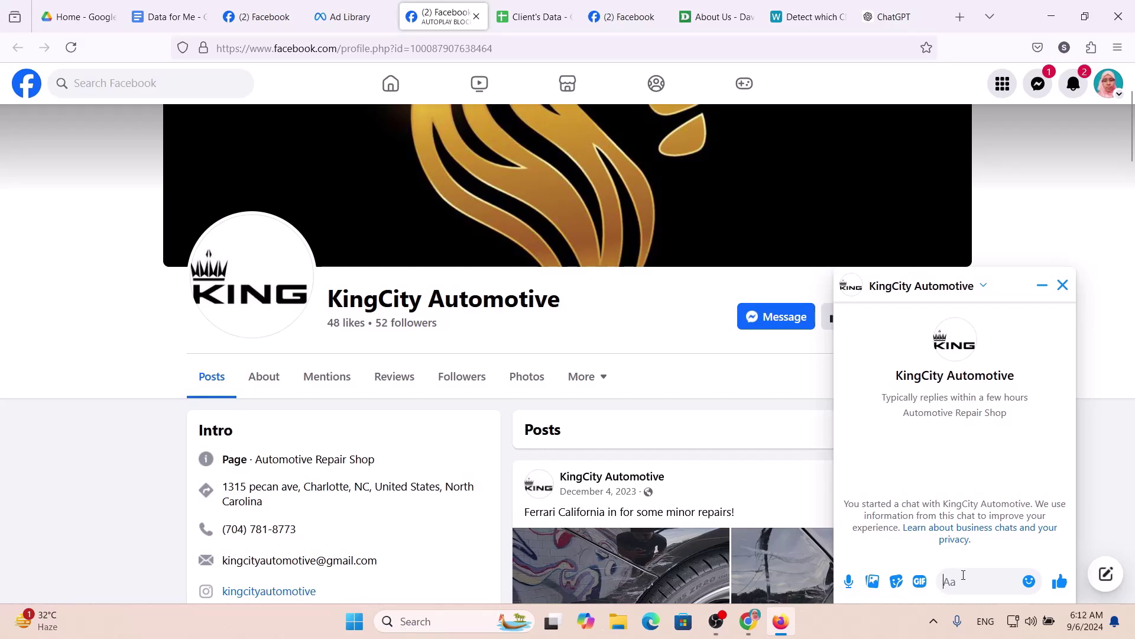
{"action": "type", "text": "Hi, Is any"}
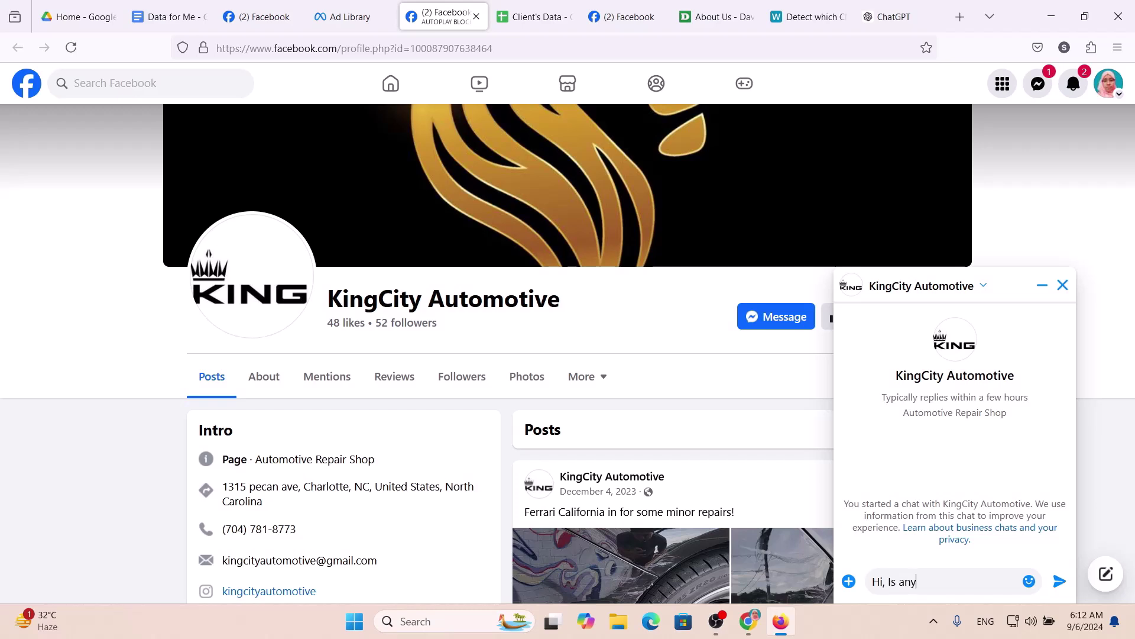
{"action": "type", "text": "one there"}
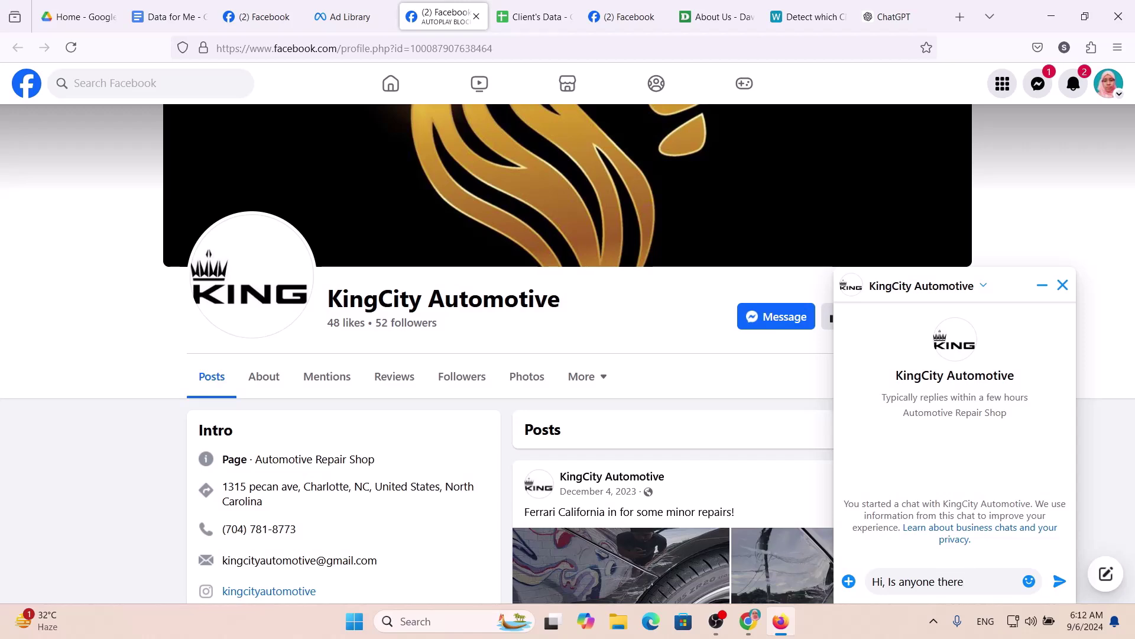
{"action": "type", "text": " to chat?"}
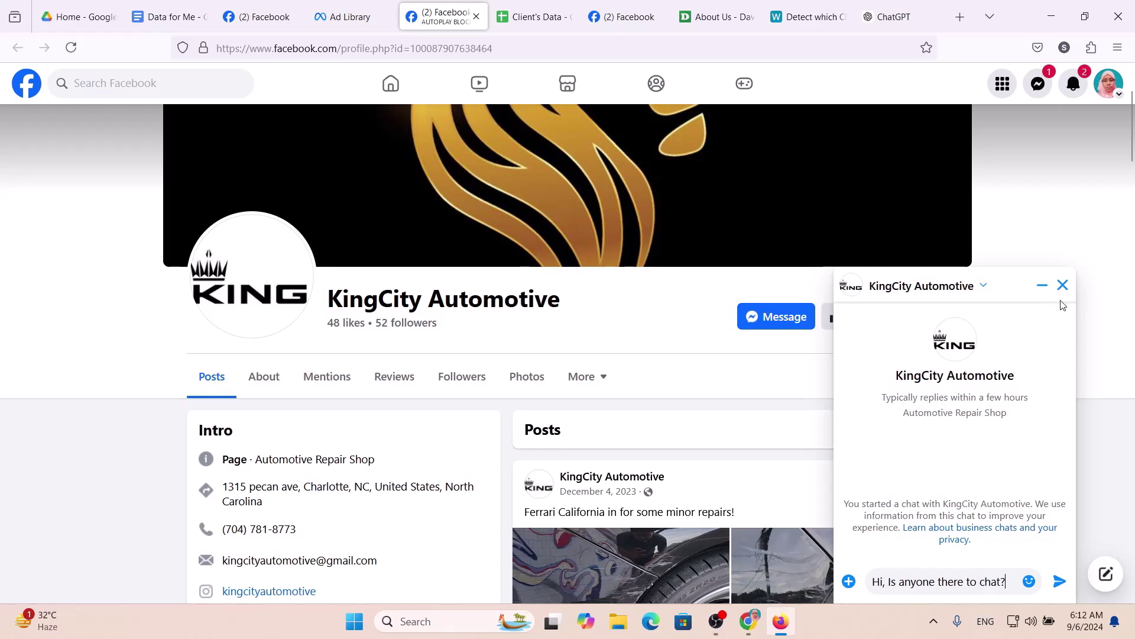
{"action": "left_click", "coordinate": [1063, 286]}
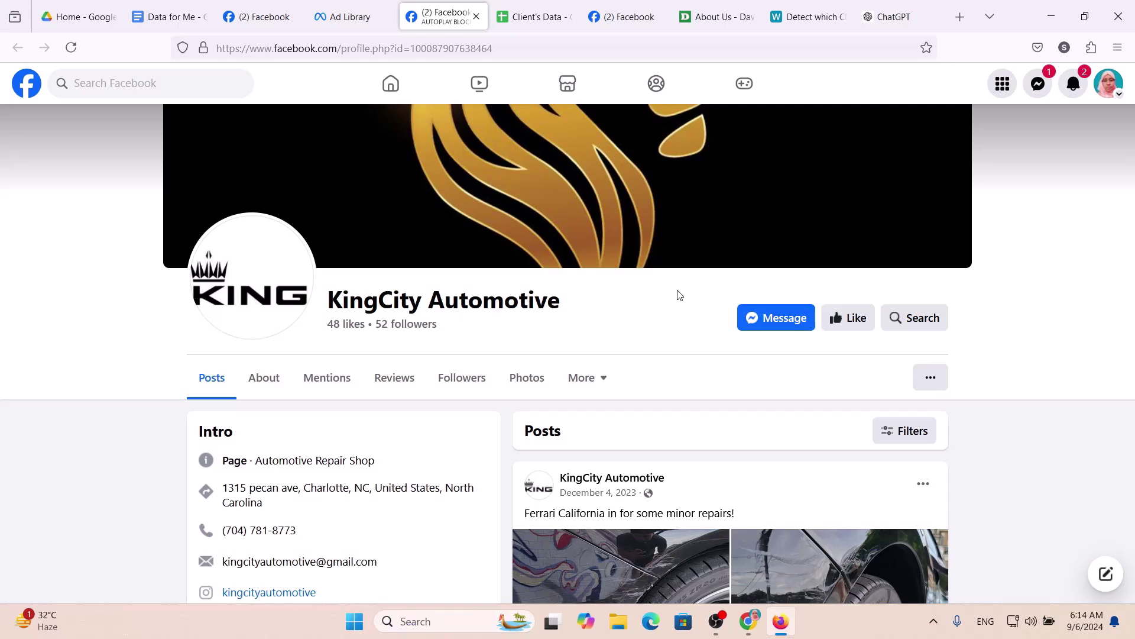